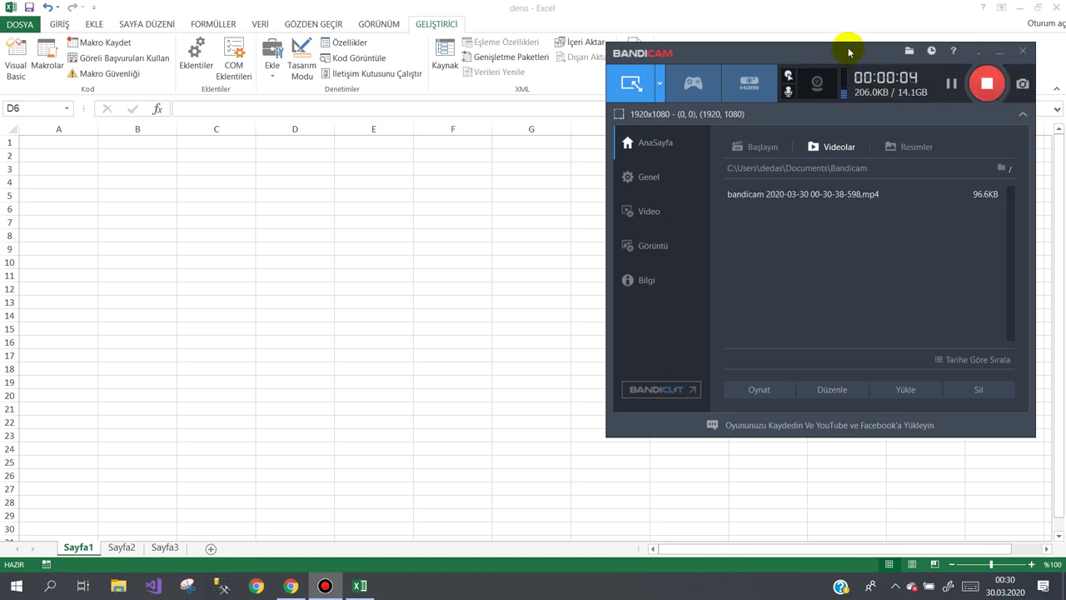
Move the Bandicam recorder window aside and minimise it so the empty Excel sheet shows.
drag(850, 50, 873, 15)
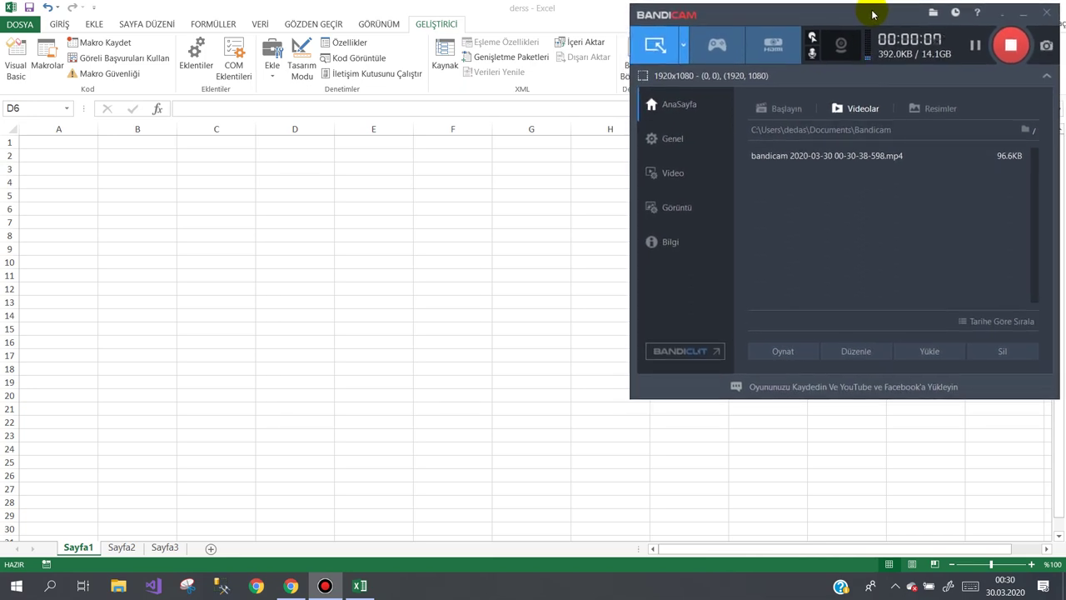
click(1021, 18)
Select and deselect cells on the empty Sayfa1, show the GİRİŞ ribbon tab, and select C2.
click(379, 194)
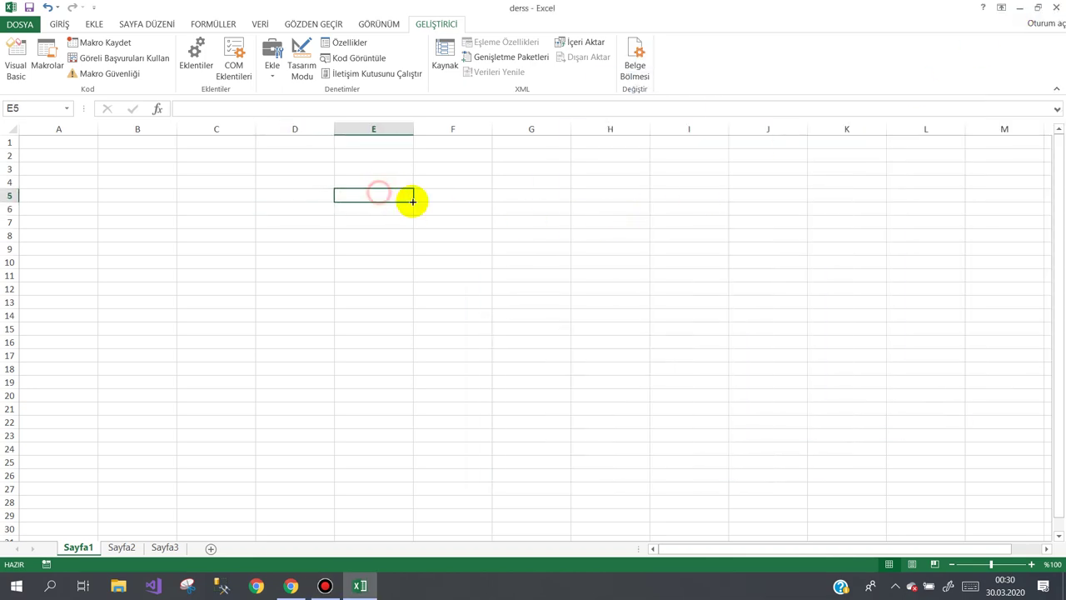
click(204, 159)
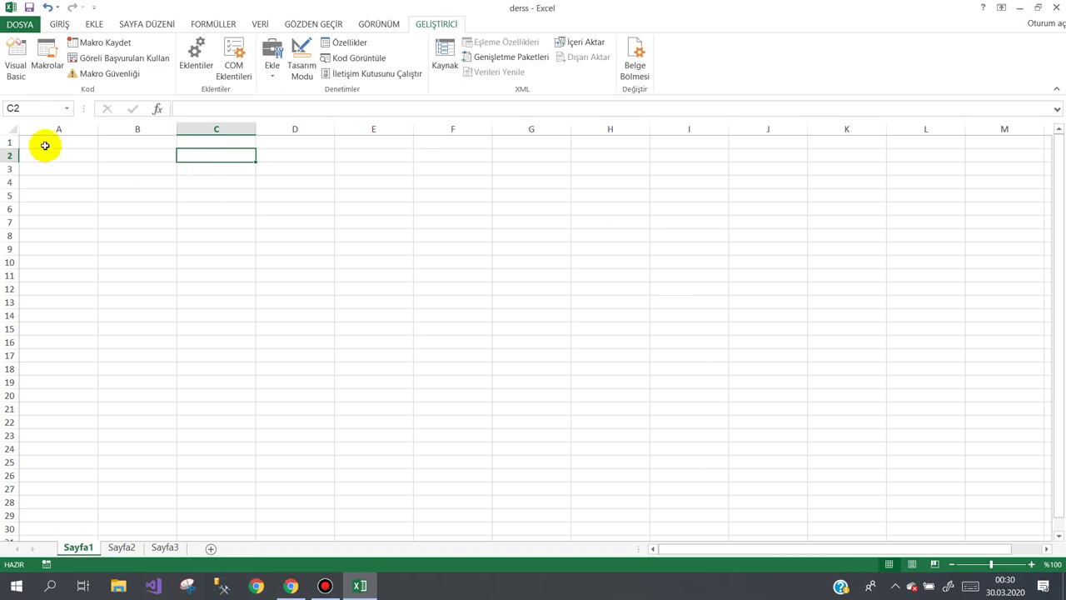
click(14, 131)
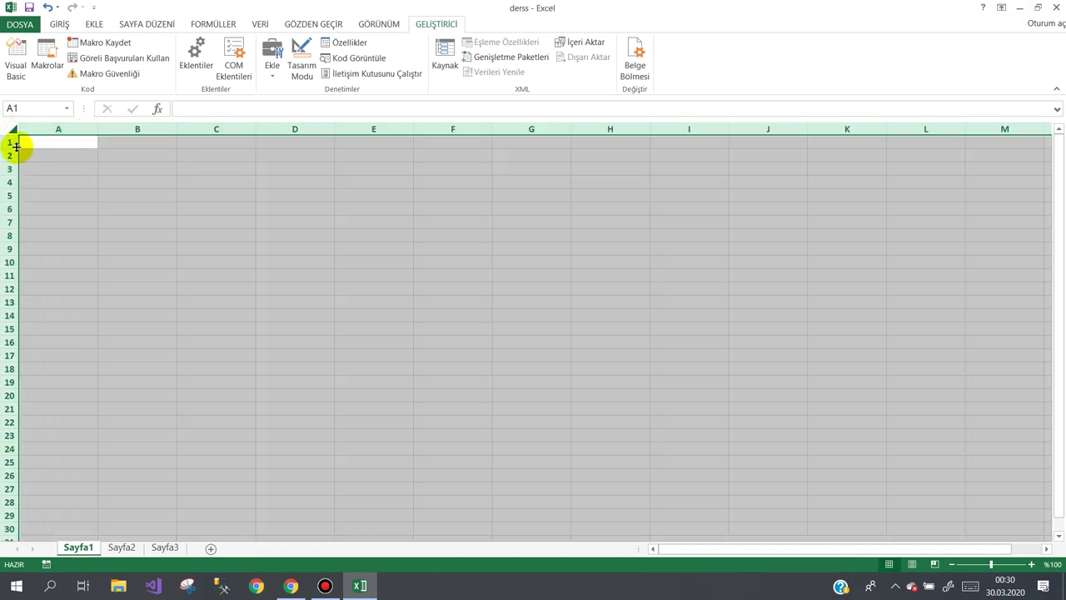
click(57, 151)
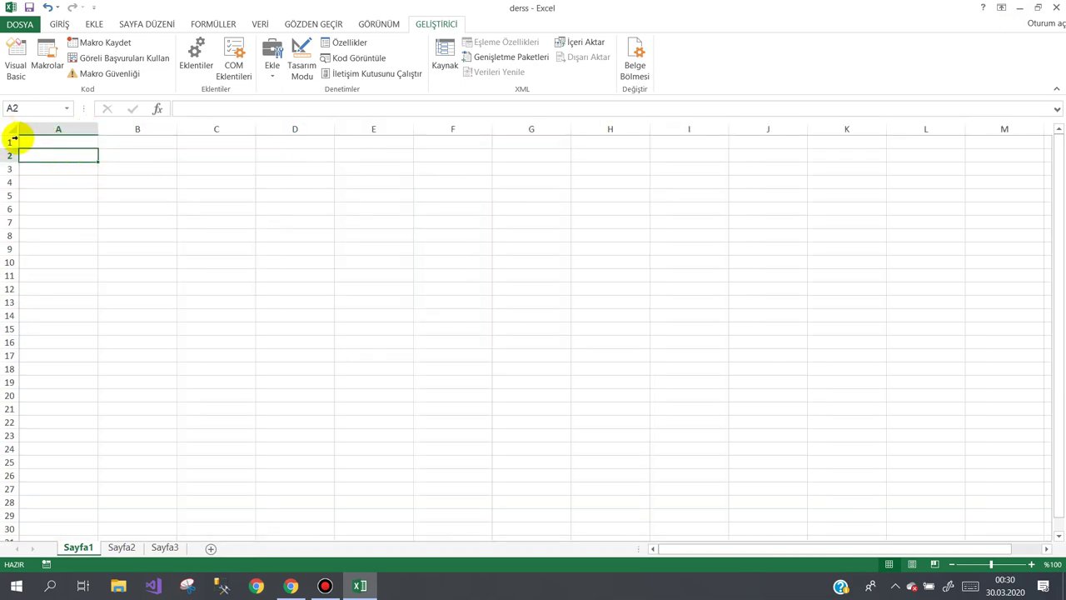
click(69, 143)
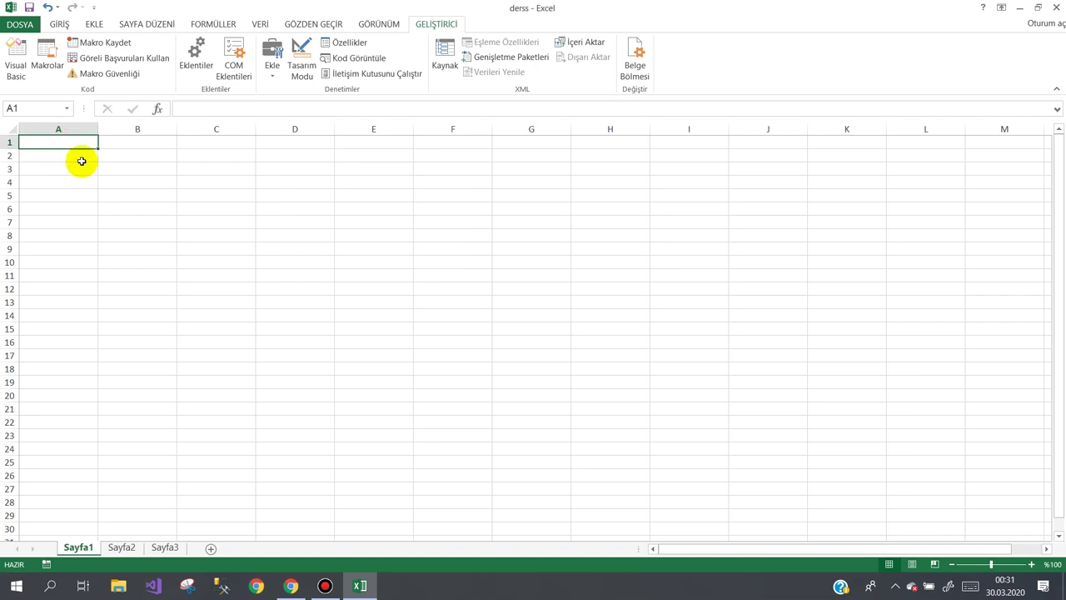
click(82, 159)
click(83, 142)
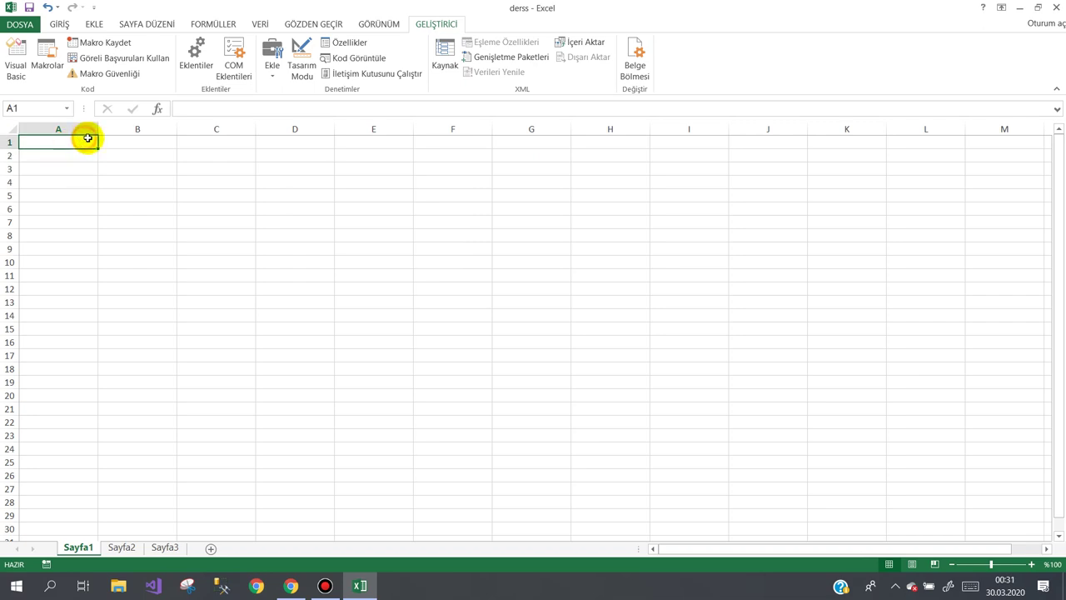
click(65, 23)
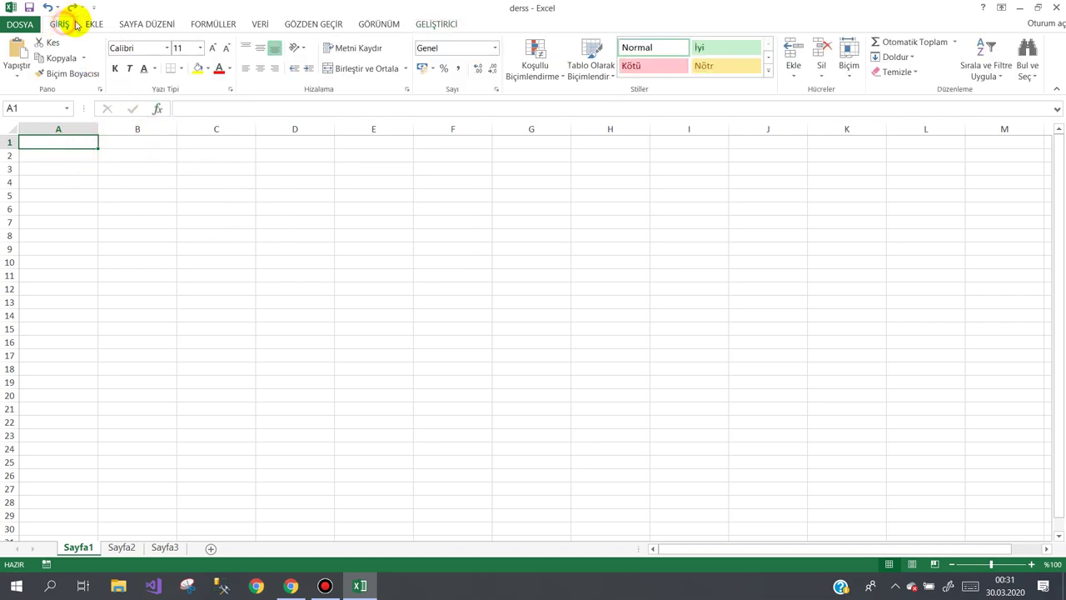
click(204, 156)
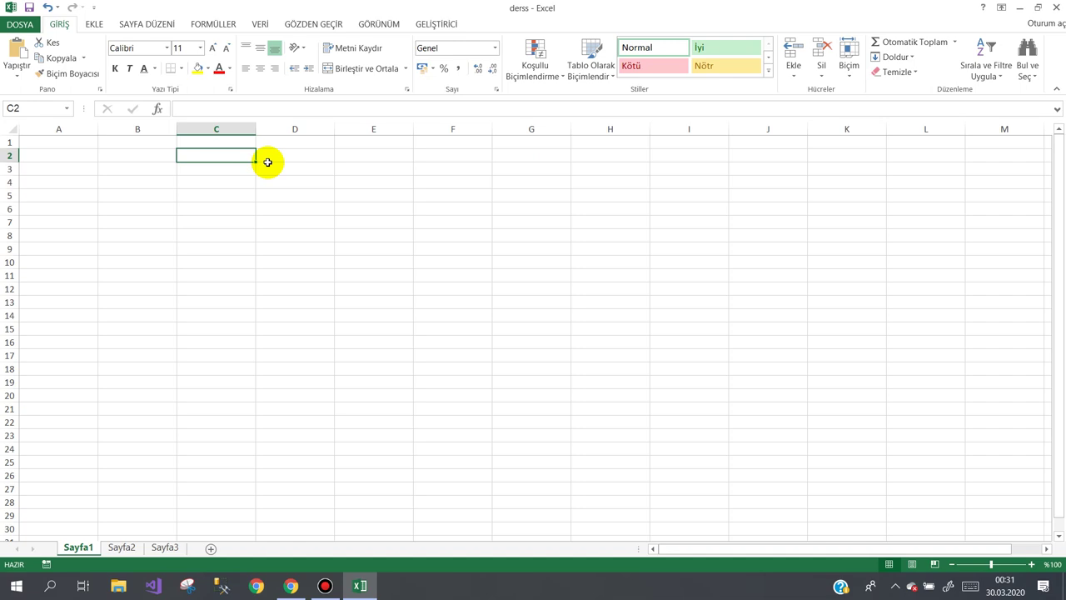
Enter =TOPLA(A2;B2) in C2 via autocomplete, which shows 0 for the empty cells.
text(=)
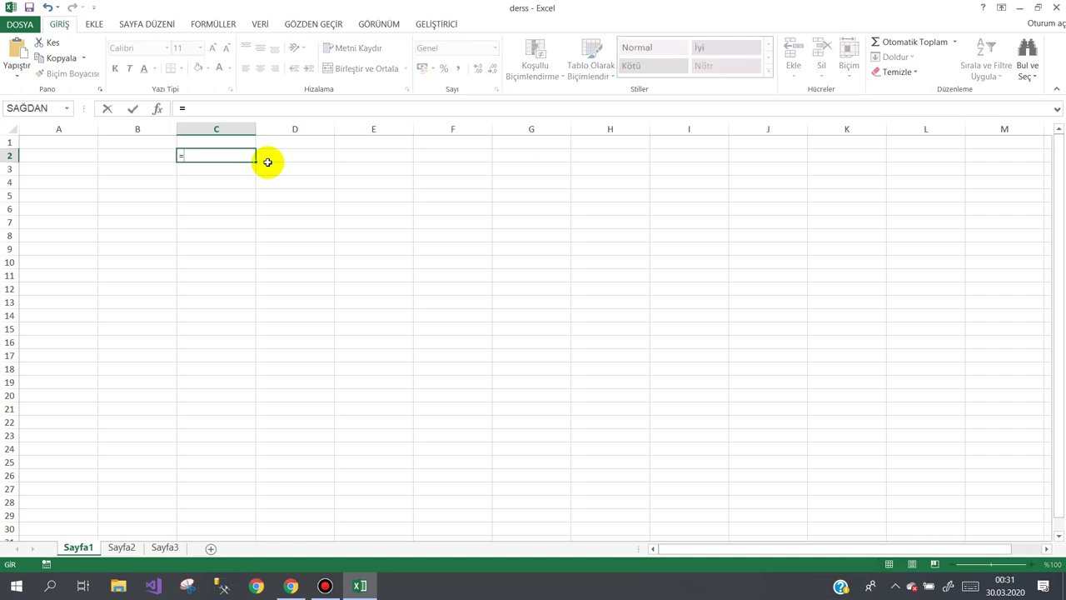
text(top)
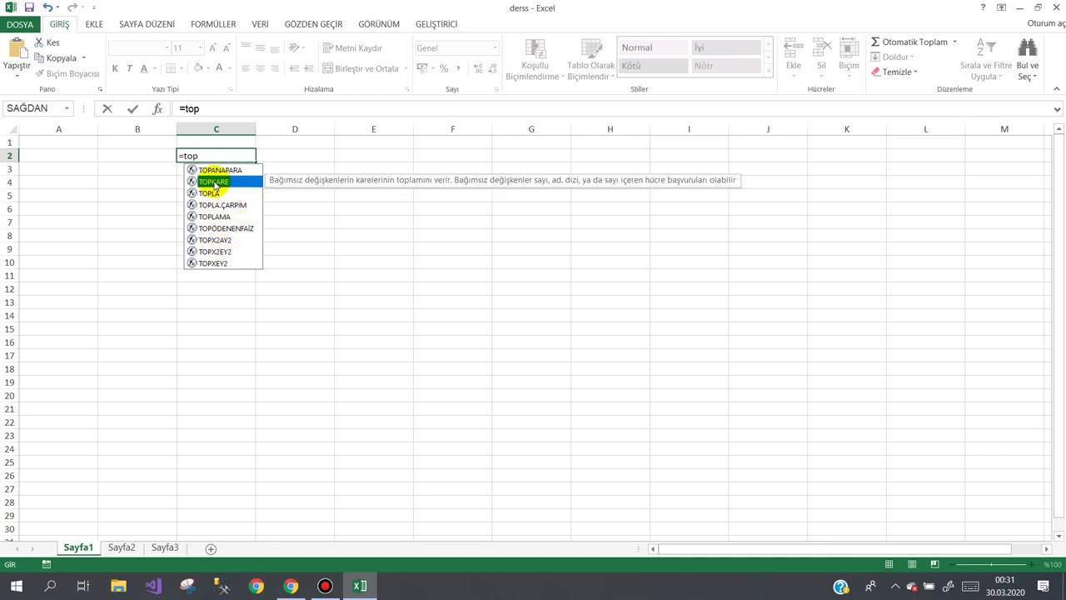
key(Down)
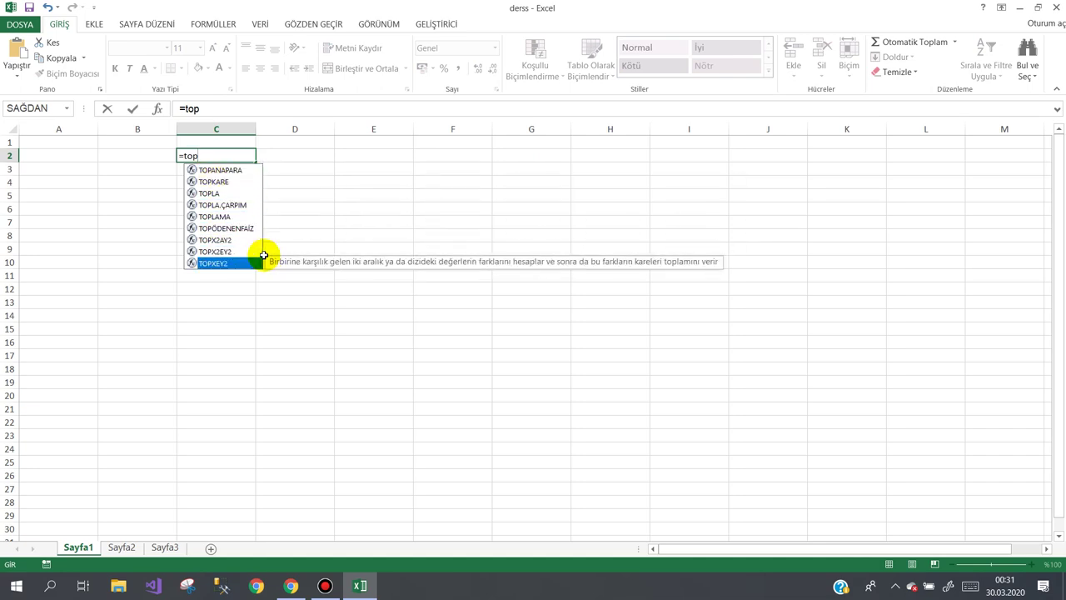
key(Up)
key(Up)
key(Up)
key(Up)
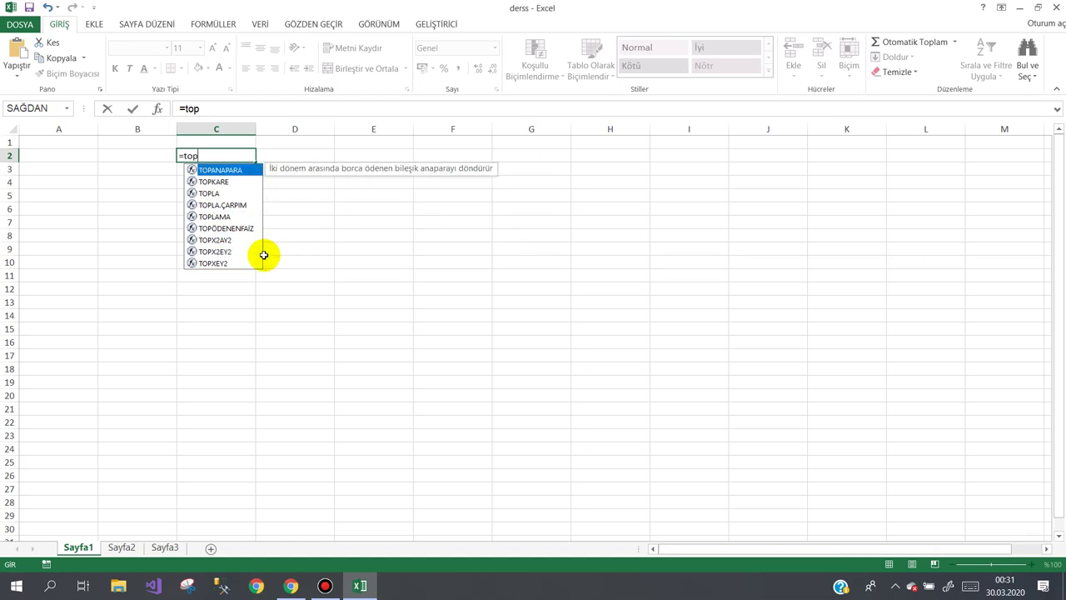
key(Down)
key(Down)
key(Tab)
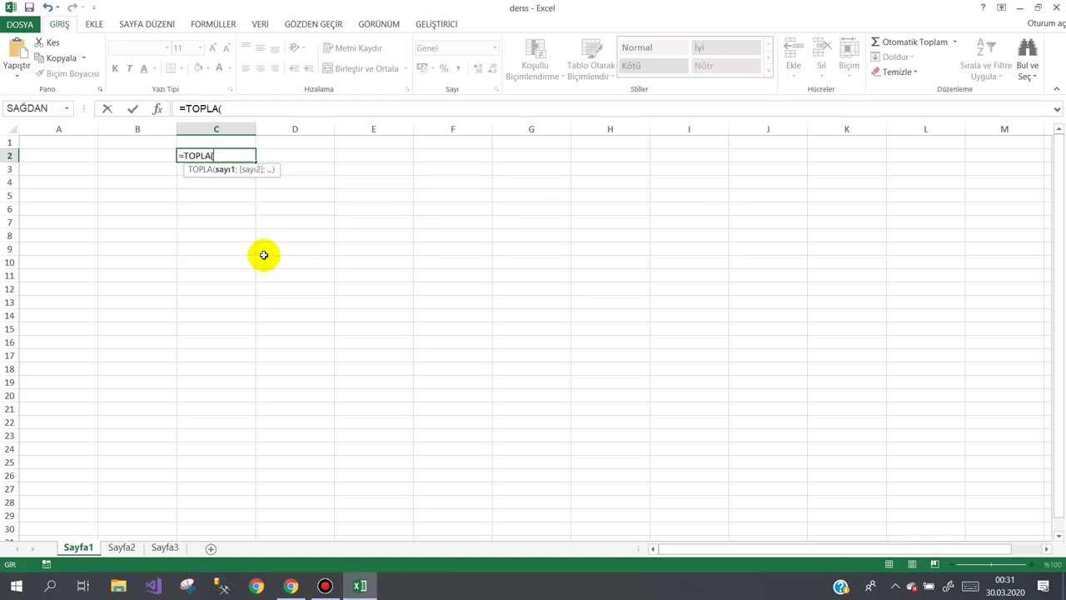
click(71, 156)
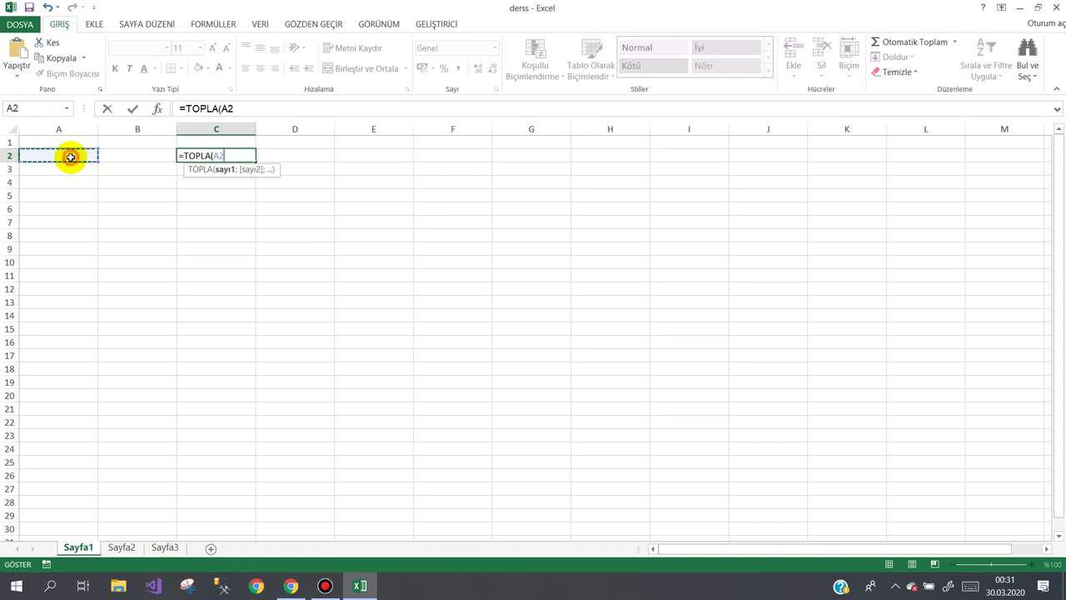
text(;)
click(121, 158)
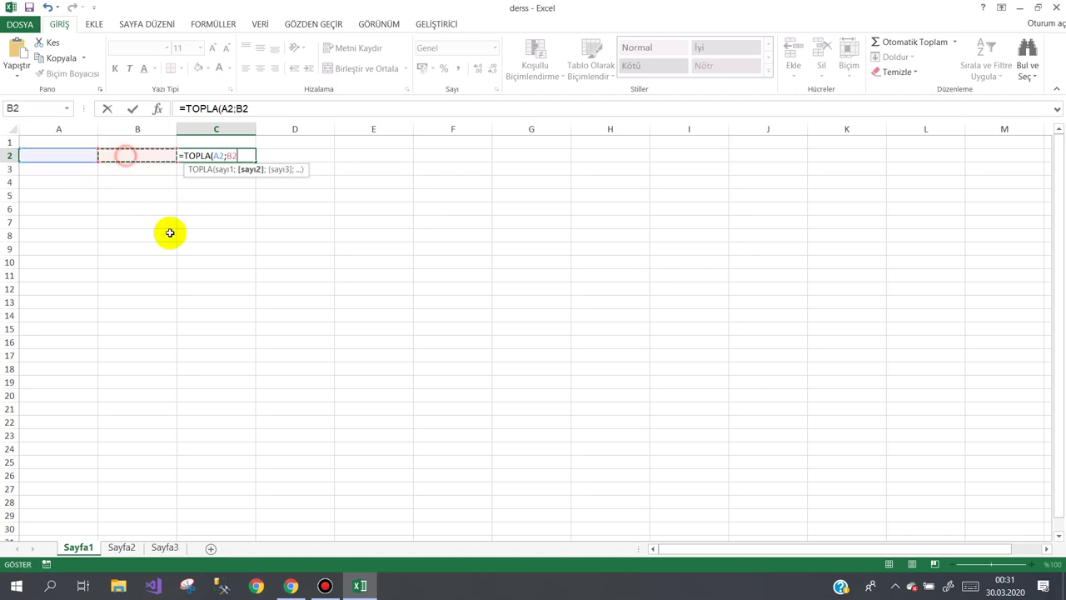
text())
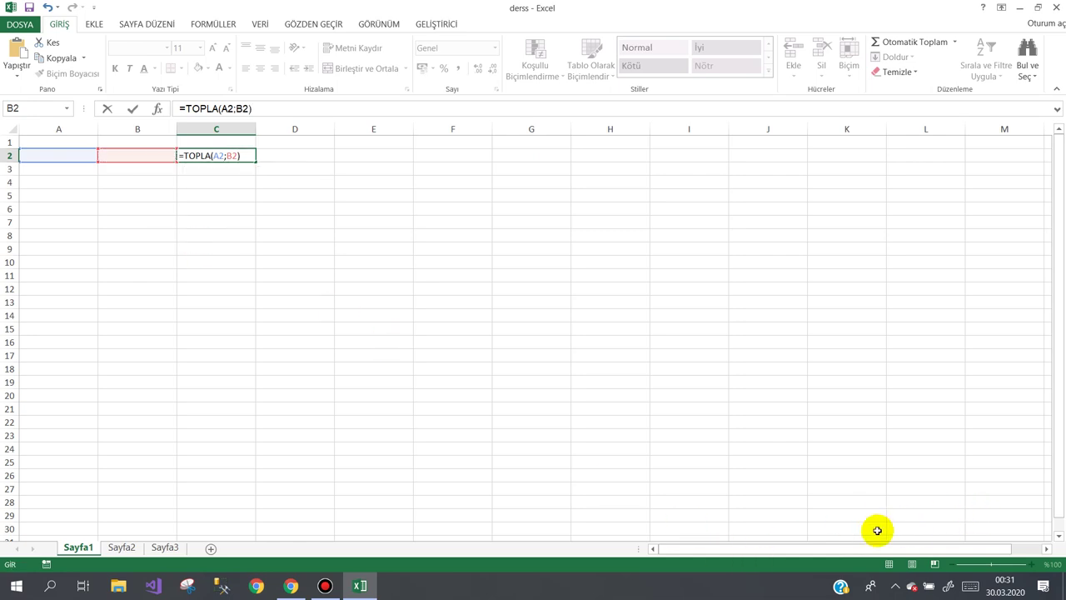
key(Return)
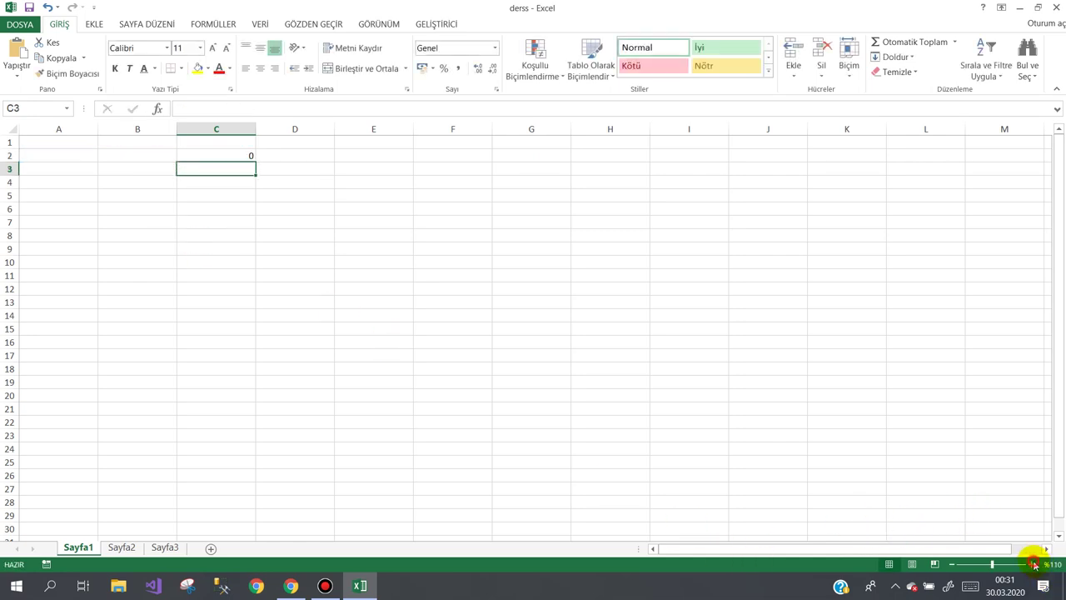
Zoom the sheet in to 160% and review C2's =TOPLA(A2;B2) formula without changing it.
click(1032, 564)
click(1031, 563)
click(1032, 564)
click(1032, 563)
click(1031, 563)
click(1032, 564)
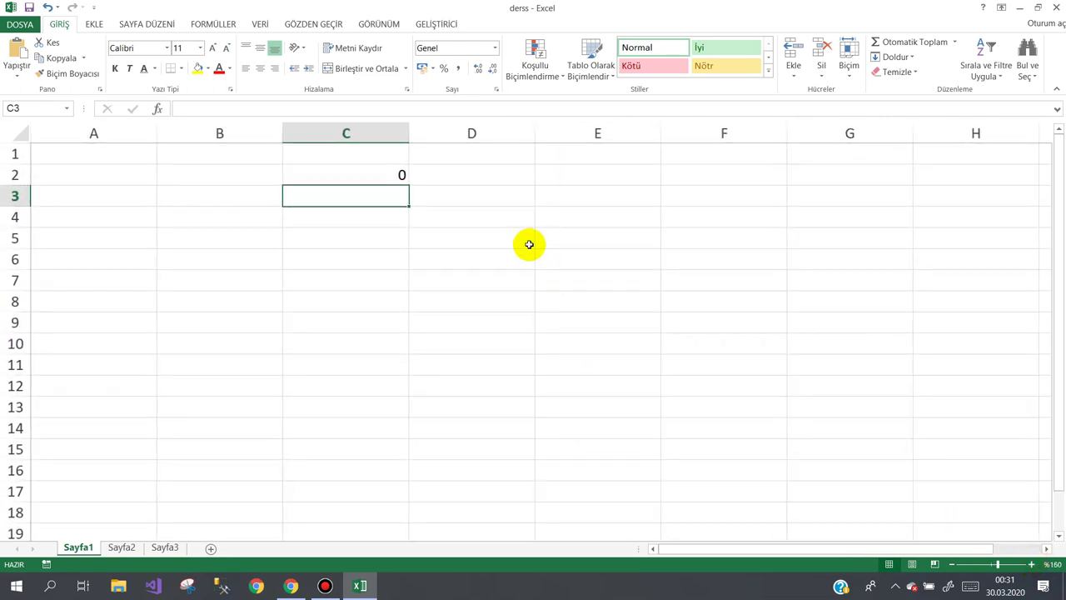
double_click(369, 171)
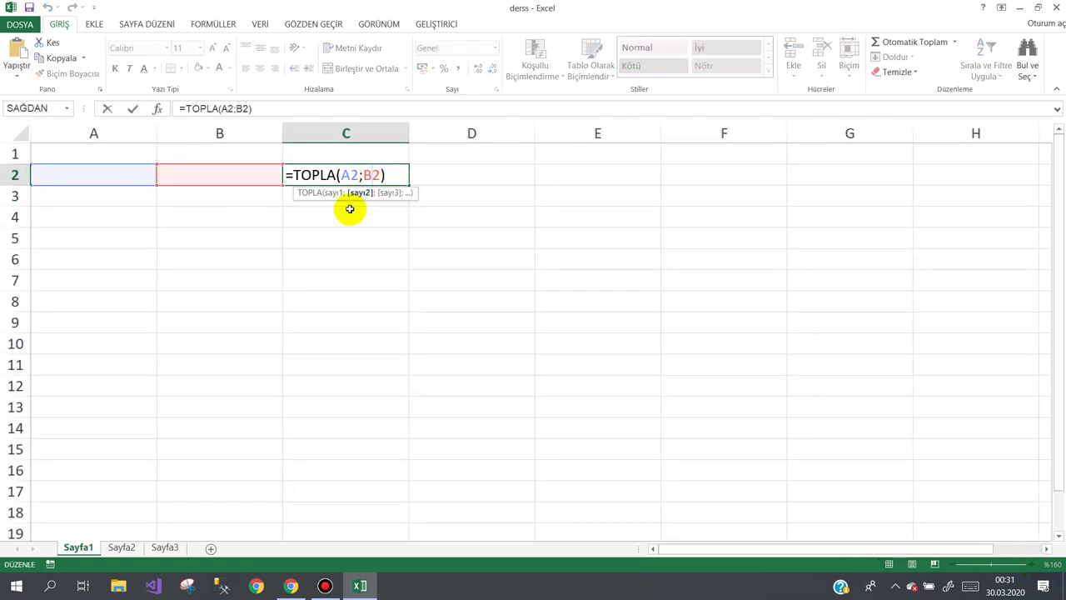
key(Return)
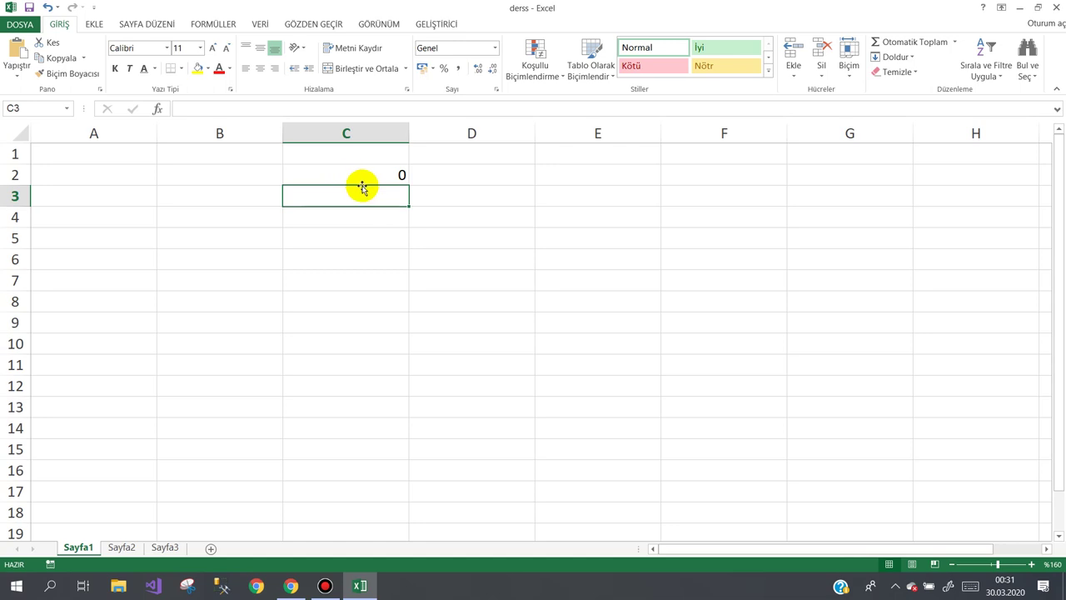
click(359, 172)
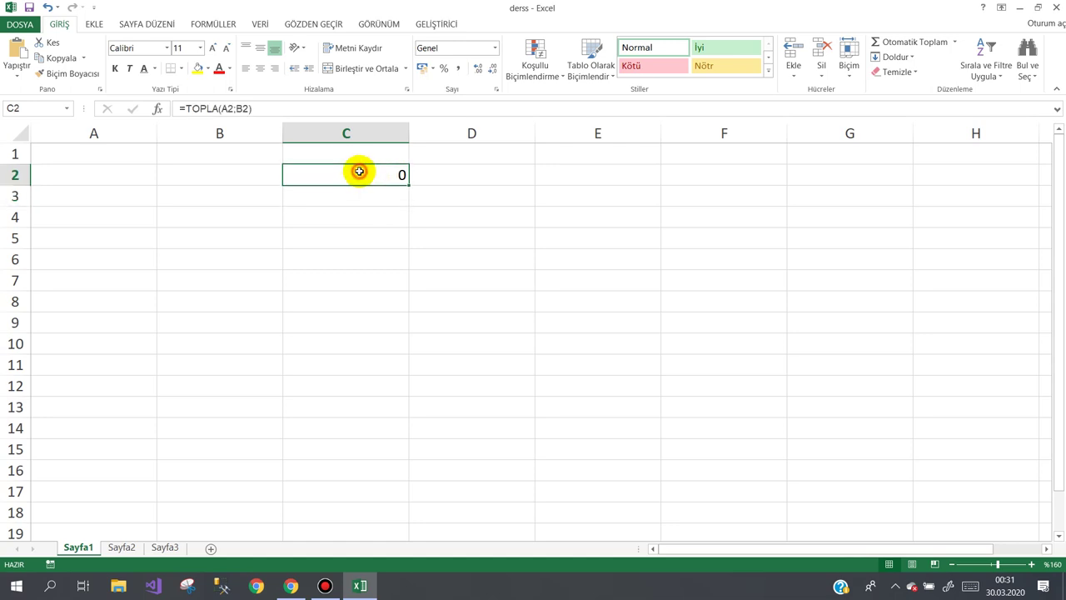
double_click(359, 172)
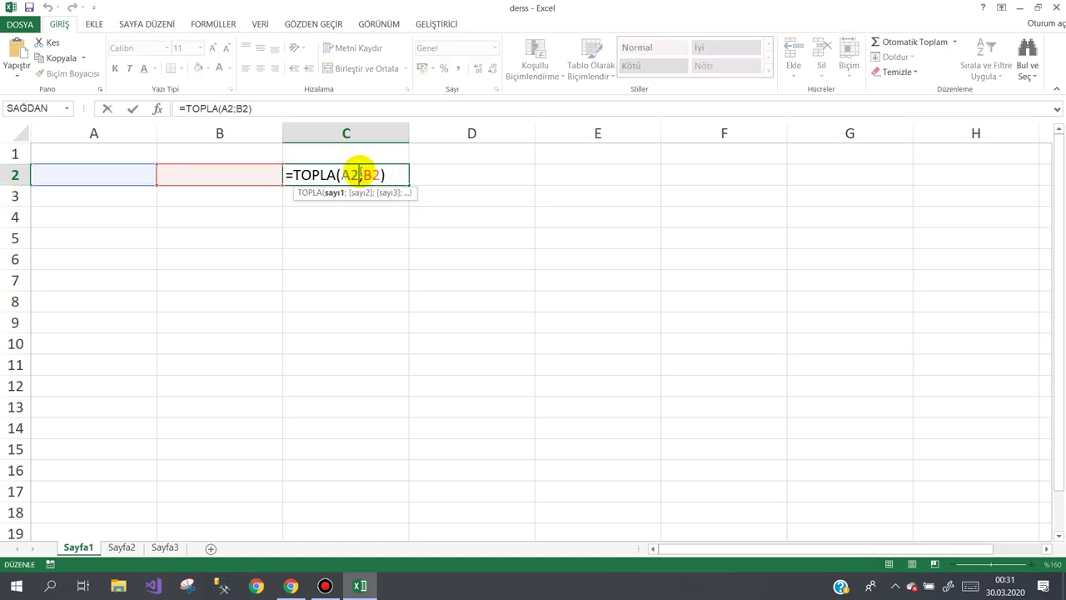
click(353, 217)
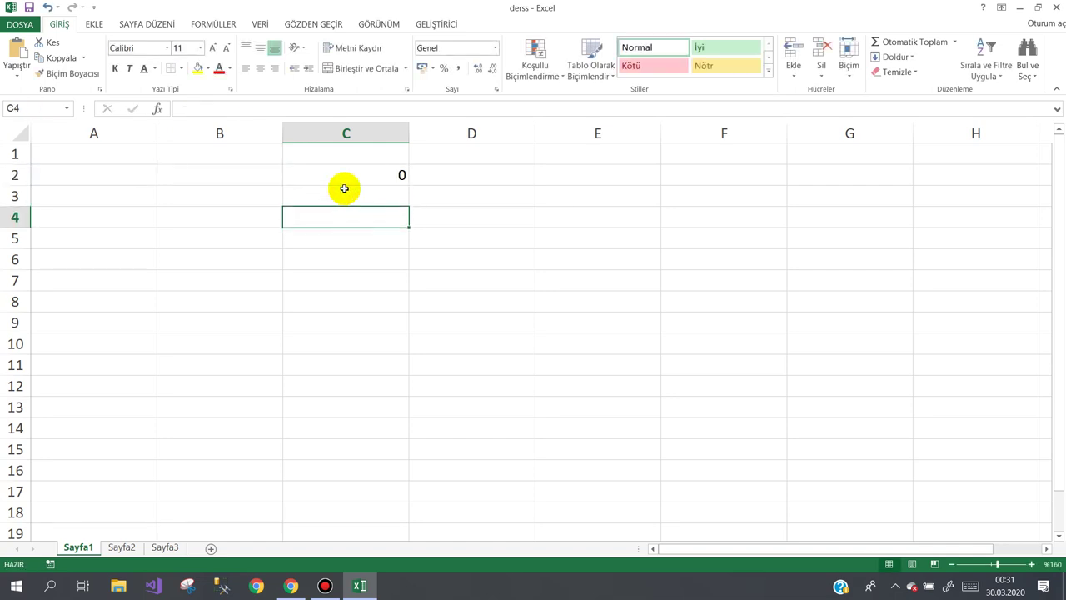
click(346, 192)
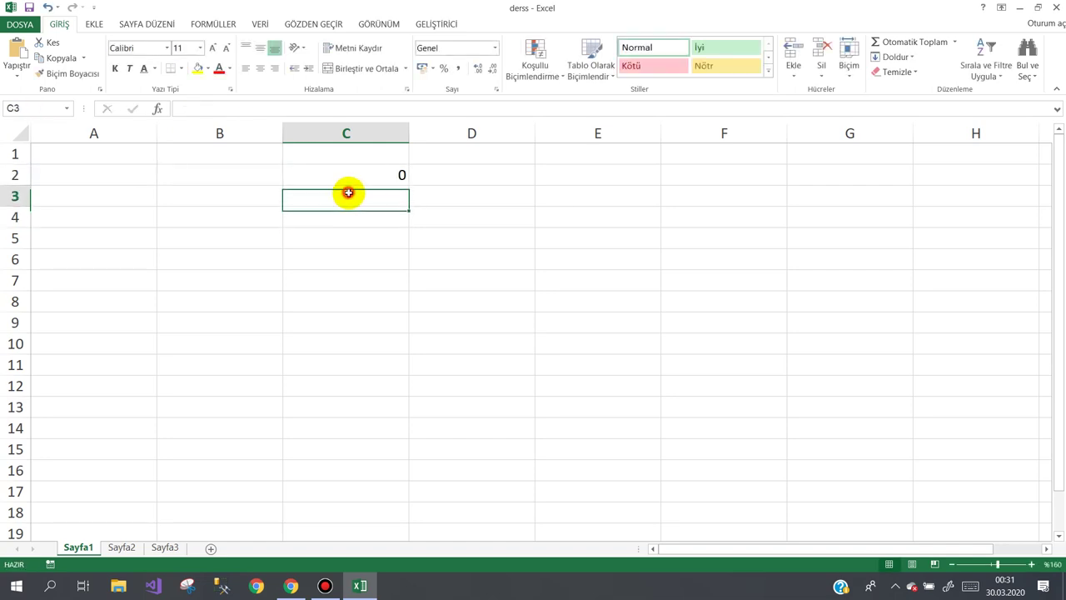
Open the ribbon customisation settings from the ribbon, toggle the Geliştirici option, and close them.
click(431, 25)
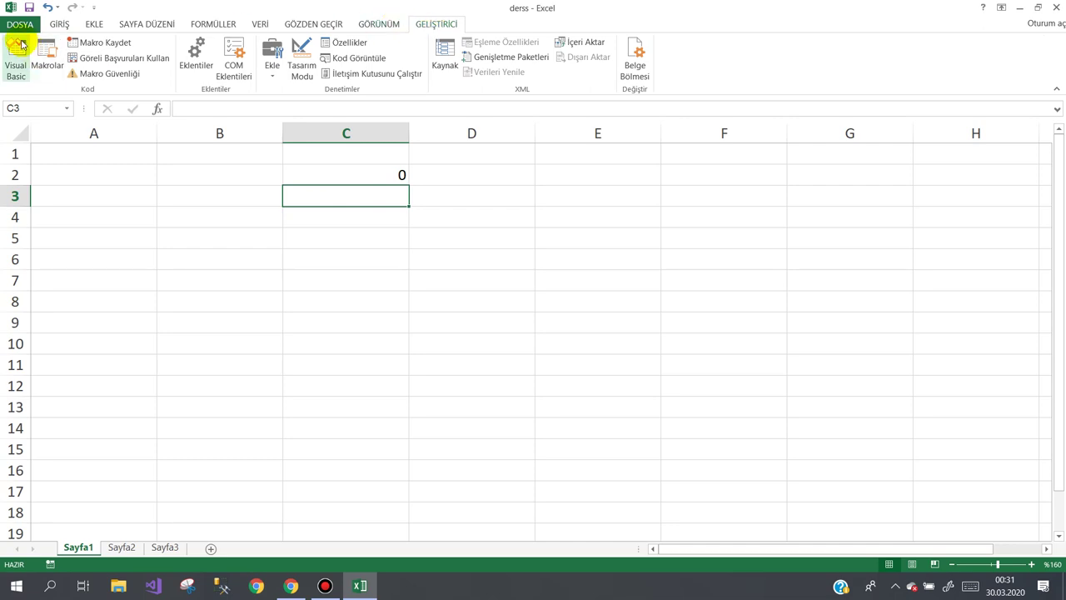
right_click(722, 58)
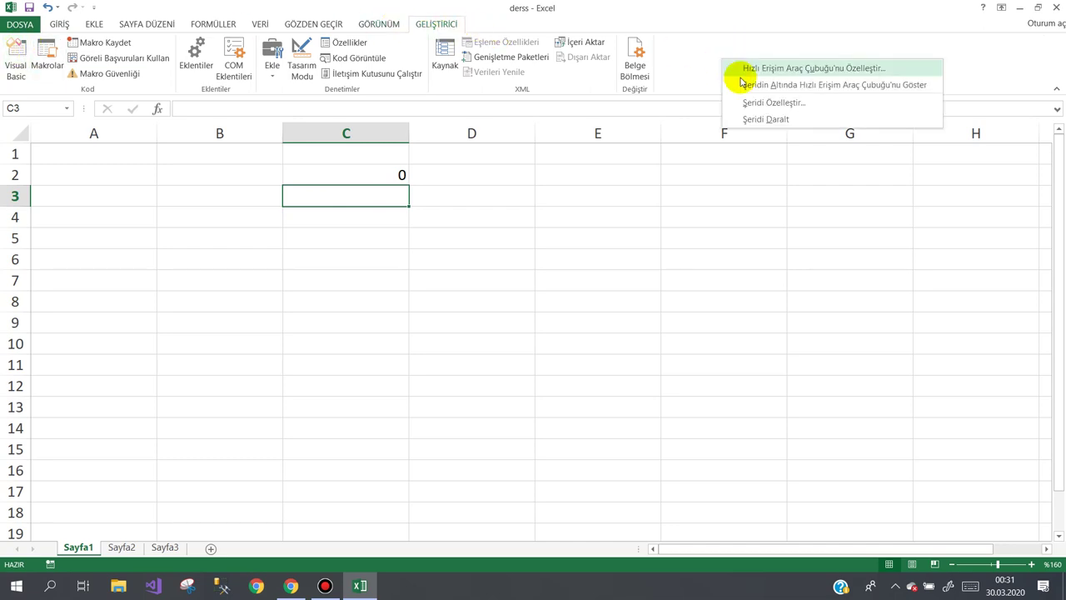
click(755, 102)
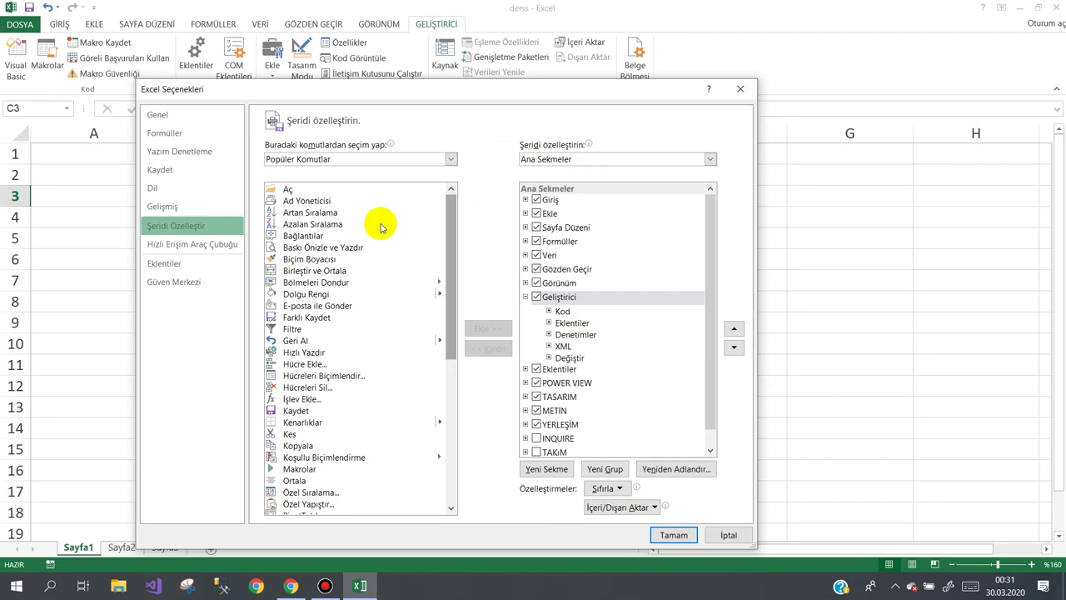
click(535, 298)
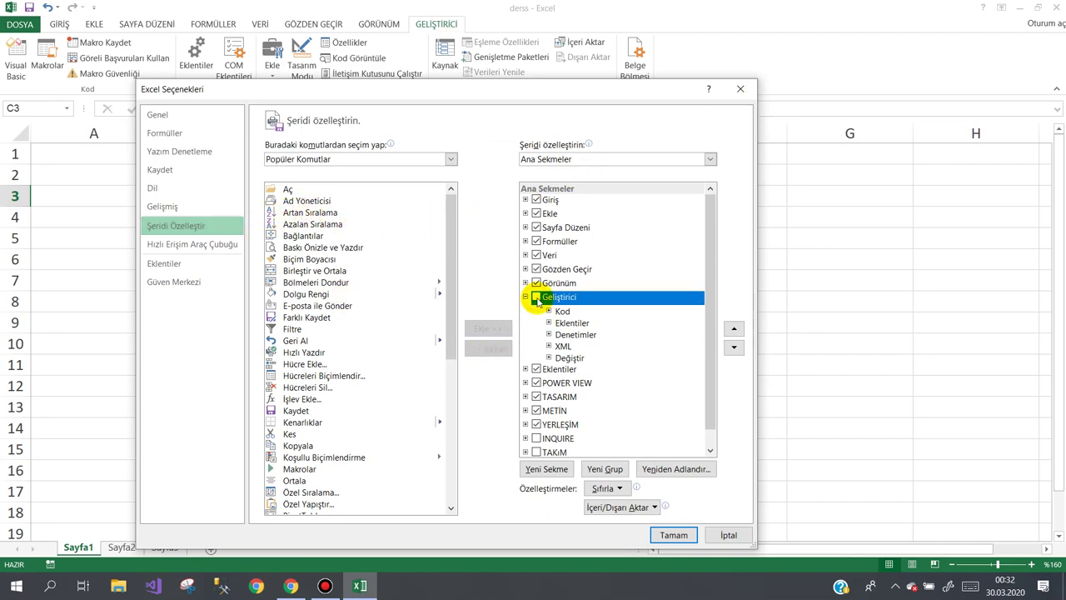
click(673, 535)
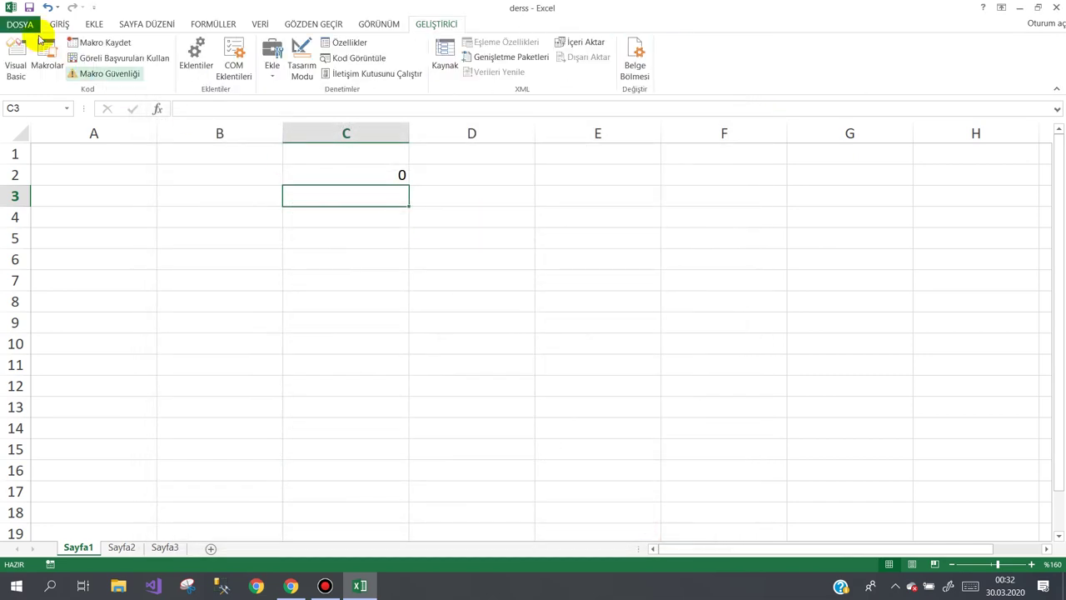
Recheck Şeridi Özelleştir via DOSYA > Seçenekler so Geliştirici stays enabled, then close the dialog.
click(18, 24)
click(47, 300)
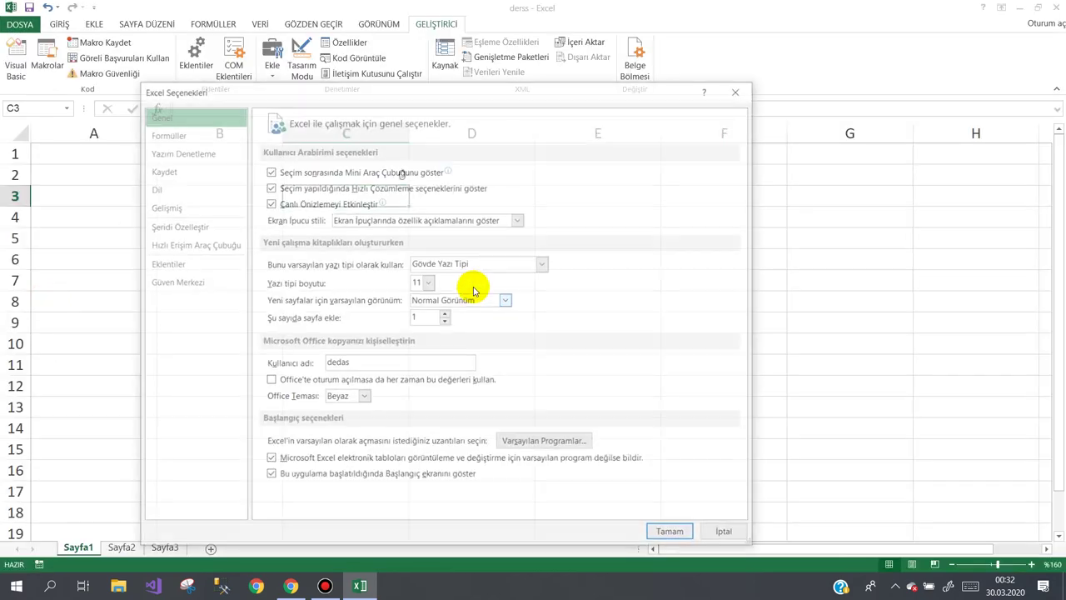
click(177, 226)
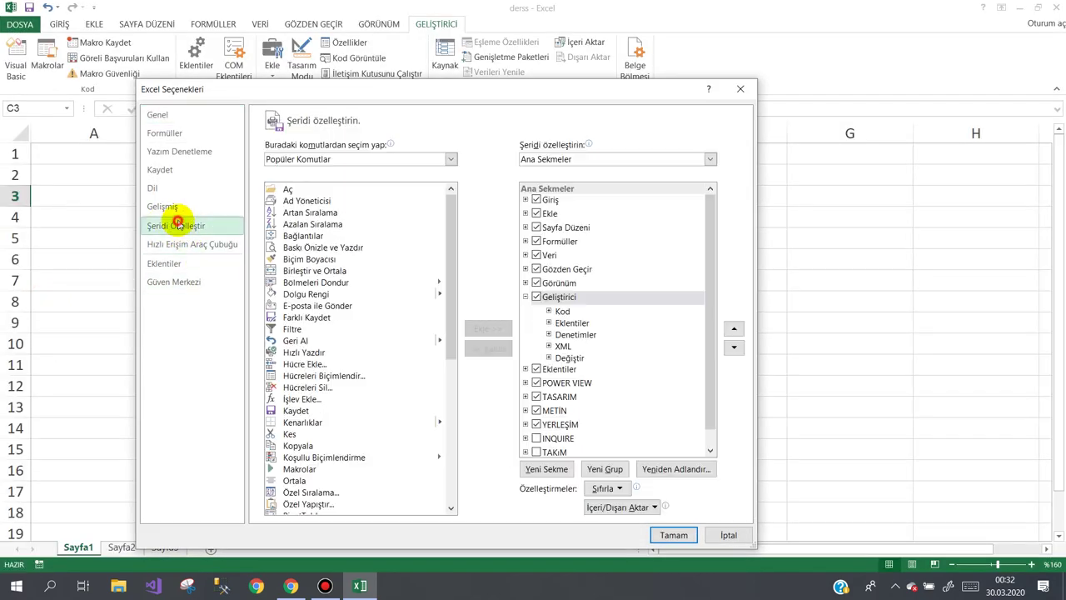
click(739, 92)
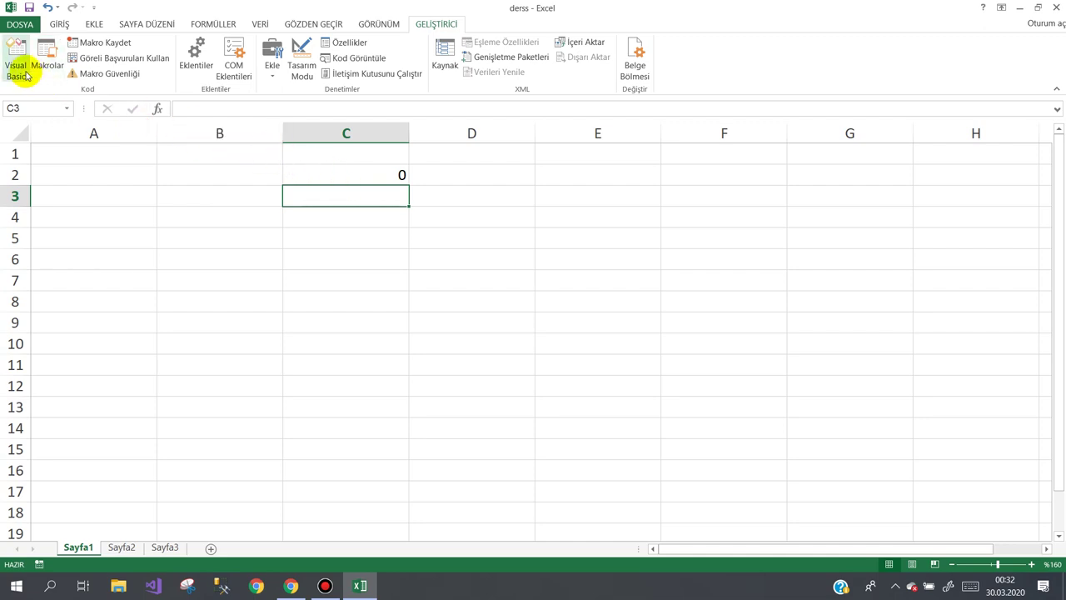
click(15, 60)
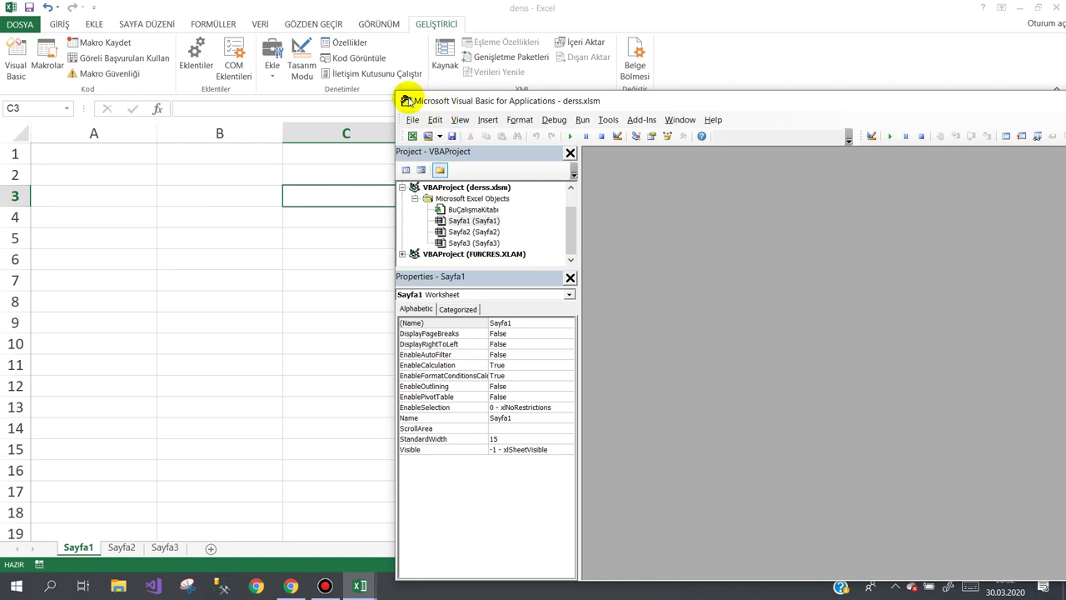
double_click(405, 100)
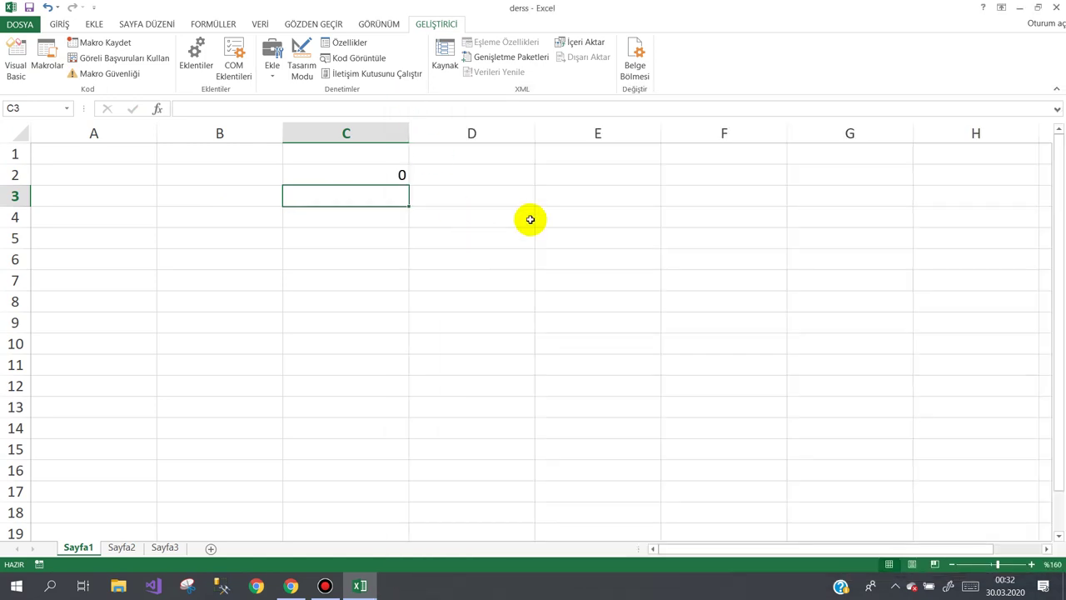
key(alt+F11)
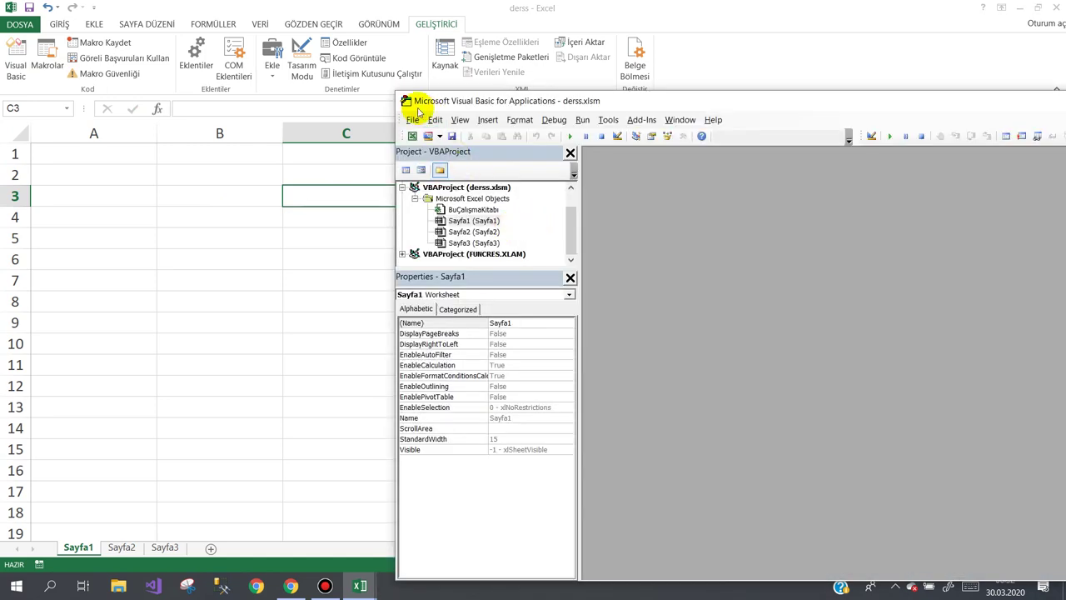
double_click(402, 101)
right_click(78, 546)
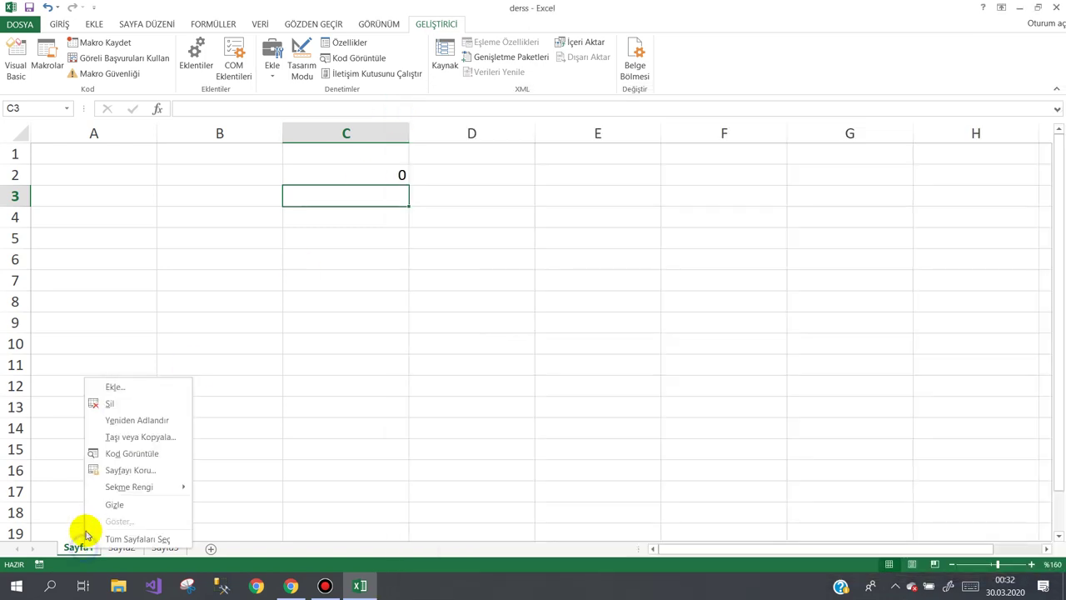
click(148, 455)
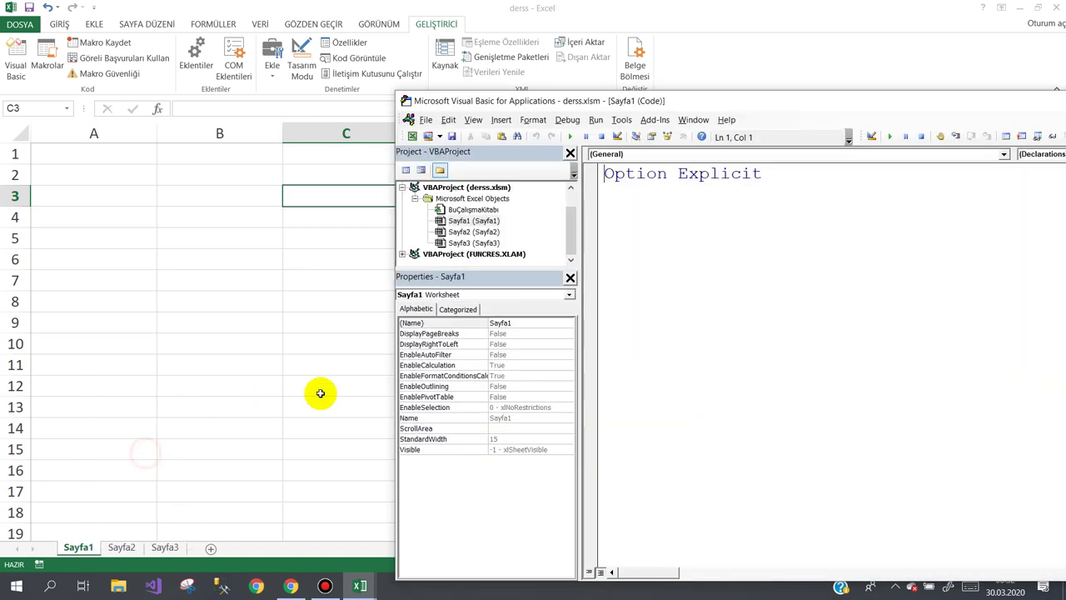
click(407, 100)
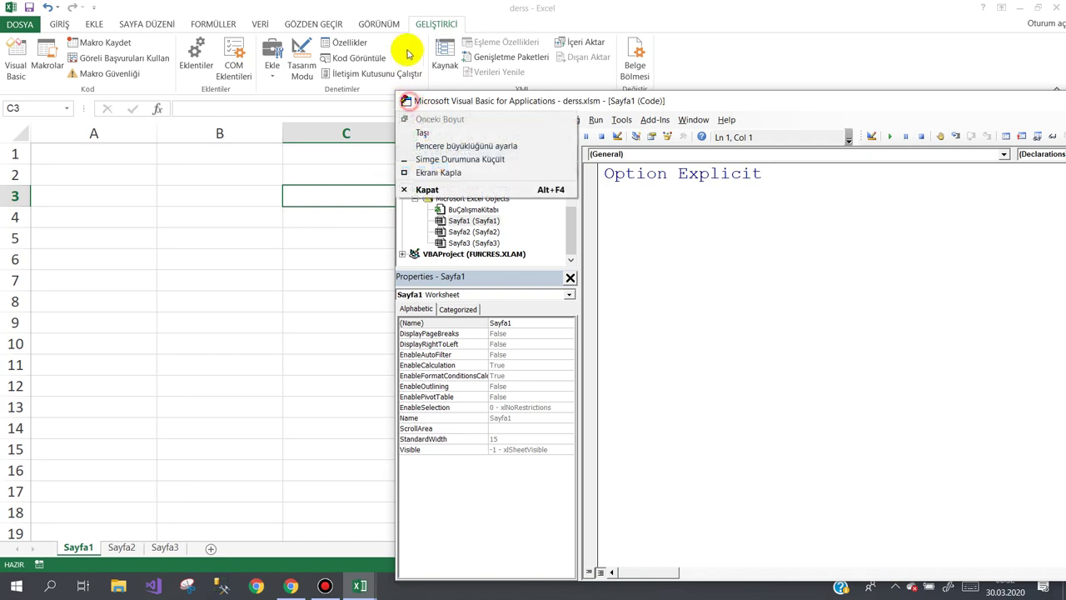
click(442, 190)
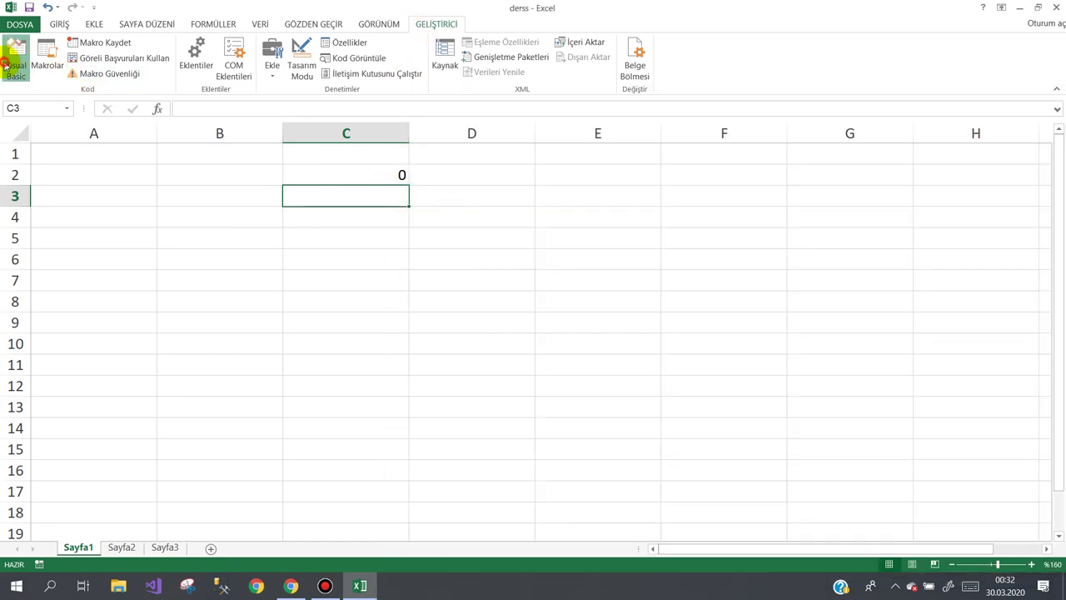
Open the Visual Basic editor, move it up-left, and select the VBAProject (derss.xlsm) project.
click(15, 60)
drag(804, 100, 632, 44)
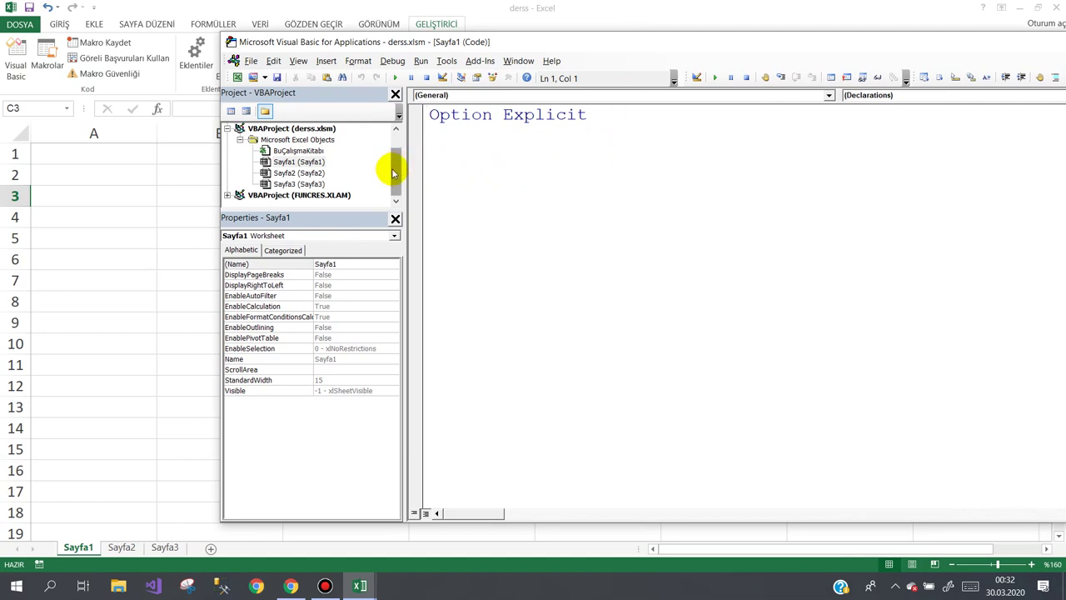
click(395, 173)
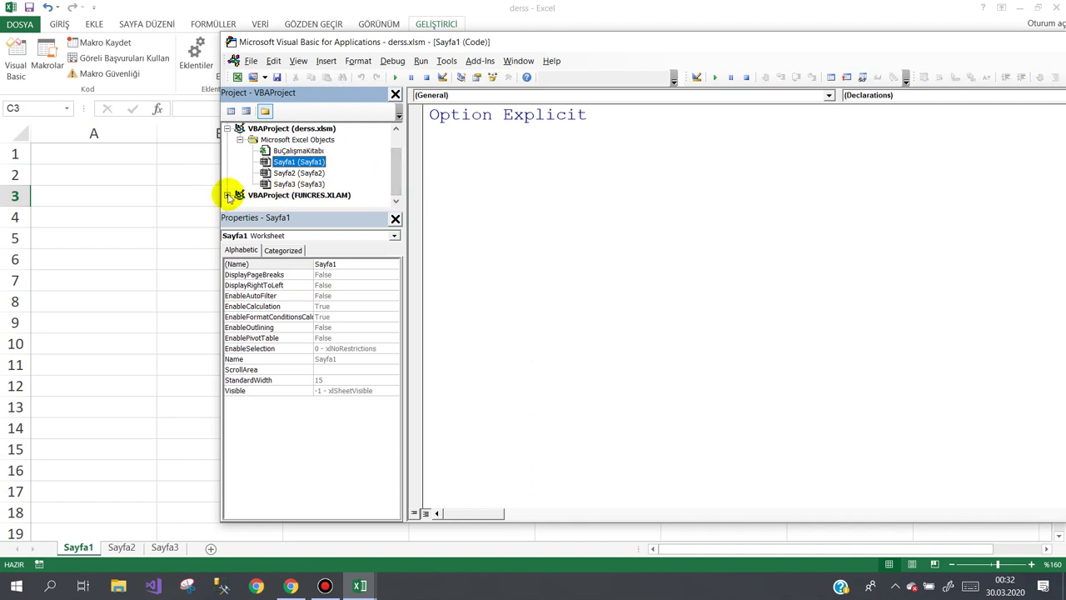
click(254, 129)
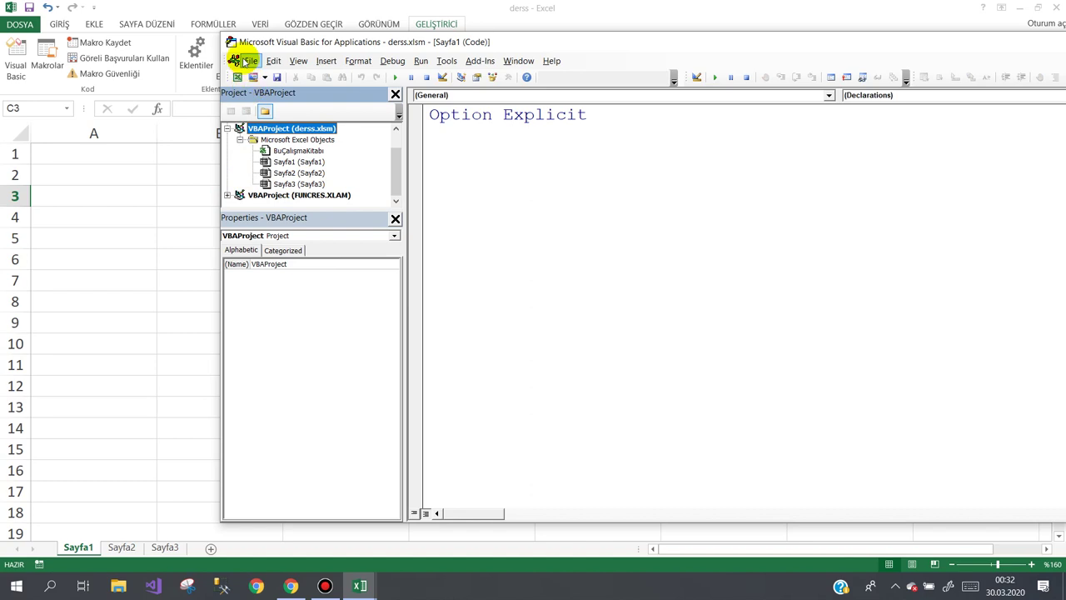
click(265, 77)
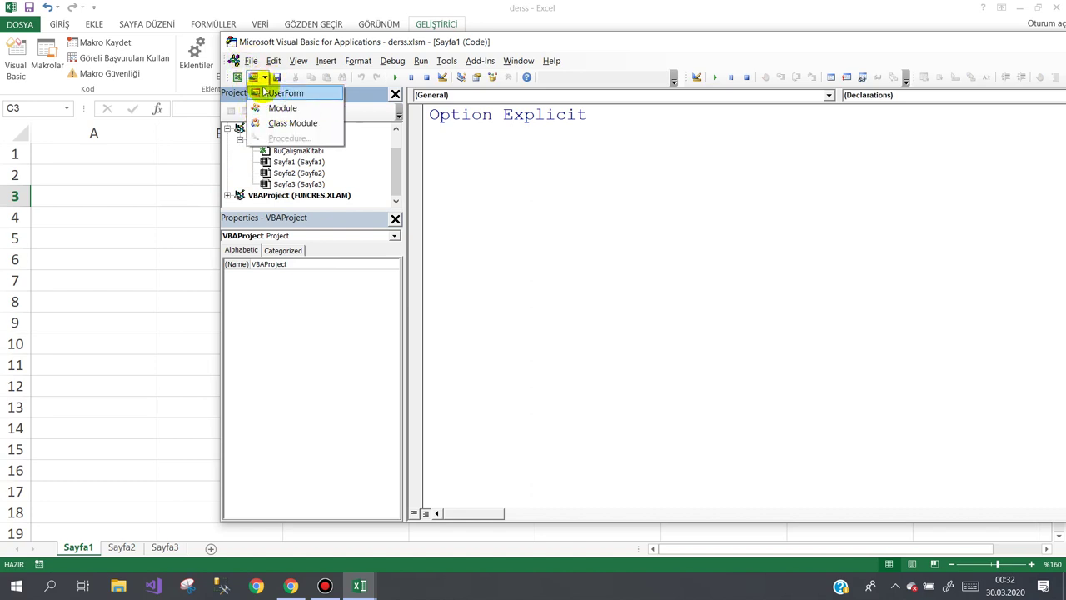
Insert Module1 into derss.xlsm and place the cursor on the empty line below Option Explicit.
click(280, 109)
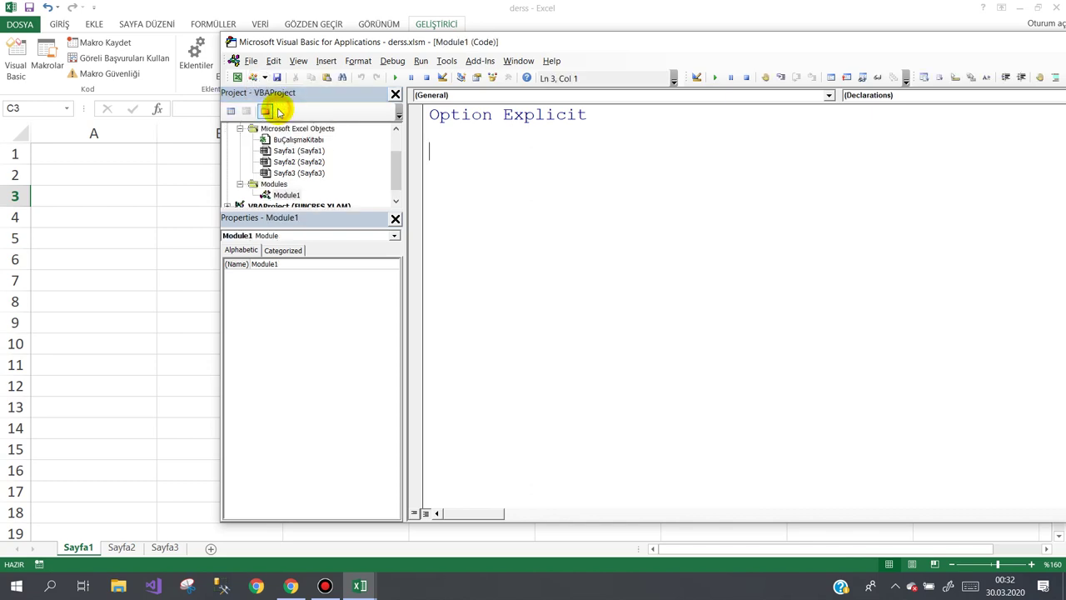
click(238, 264)
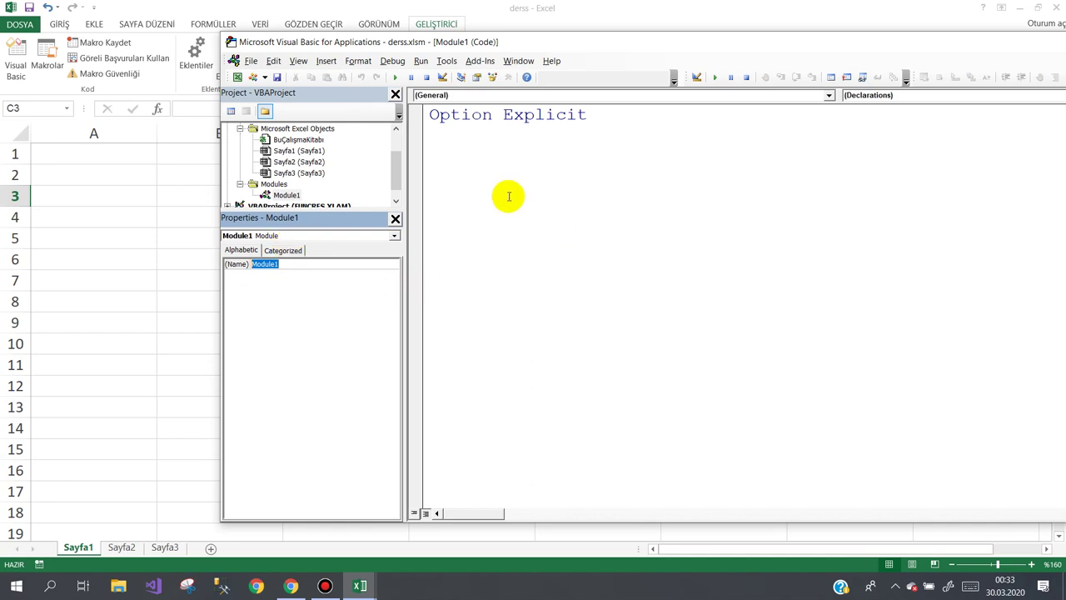
click(474, 149)
click(453, 135)
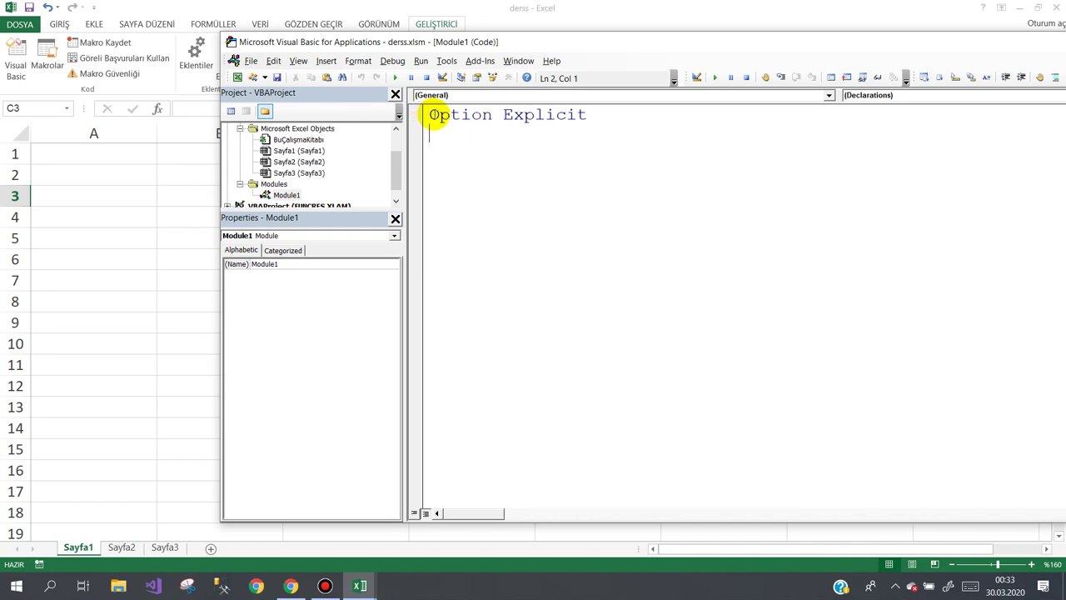
click(601, 116)
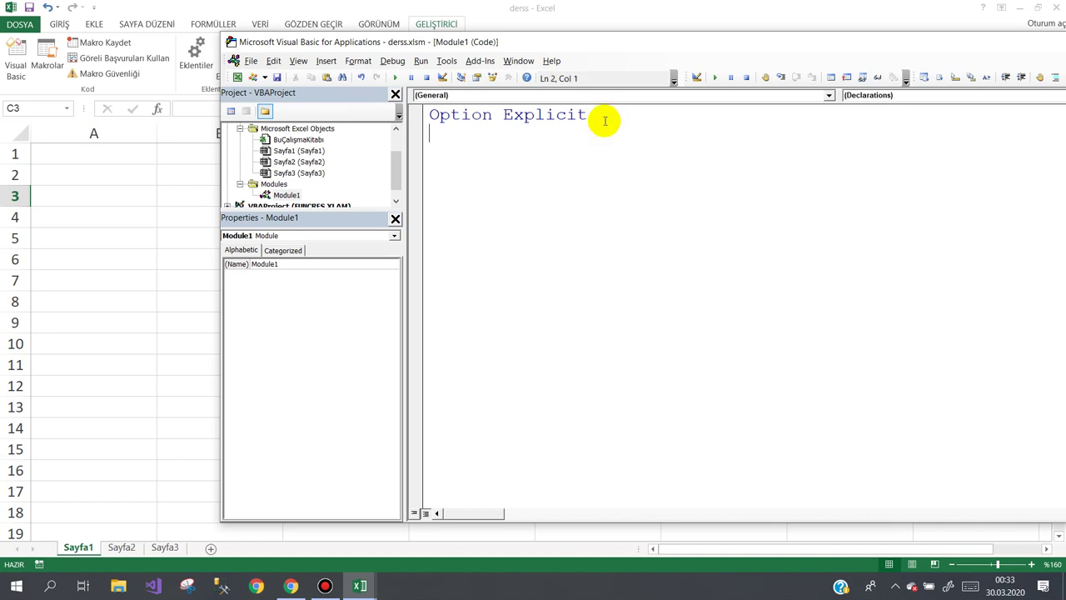
drag(587, 114, 425, 114)
click(448, 130)
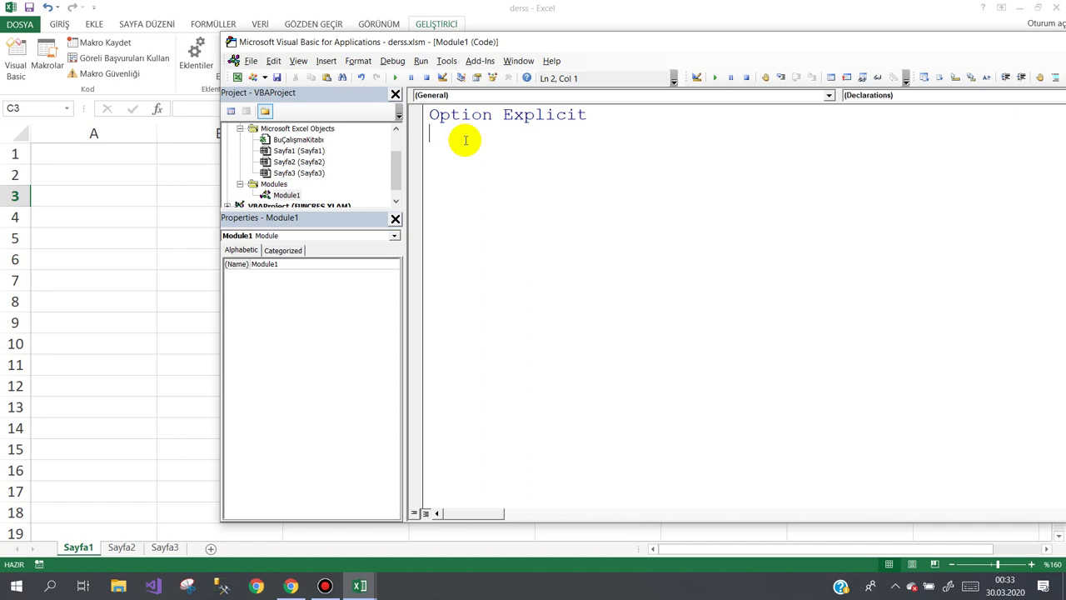
Write Function toplaa(x As Double, y As Double) As Double with body toplaa = x + y.
text(function toplaa(x)
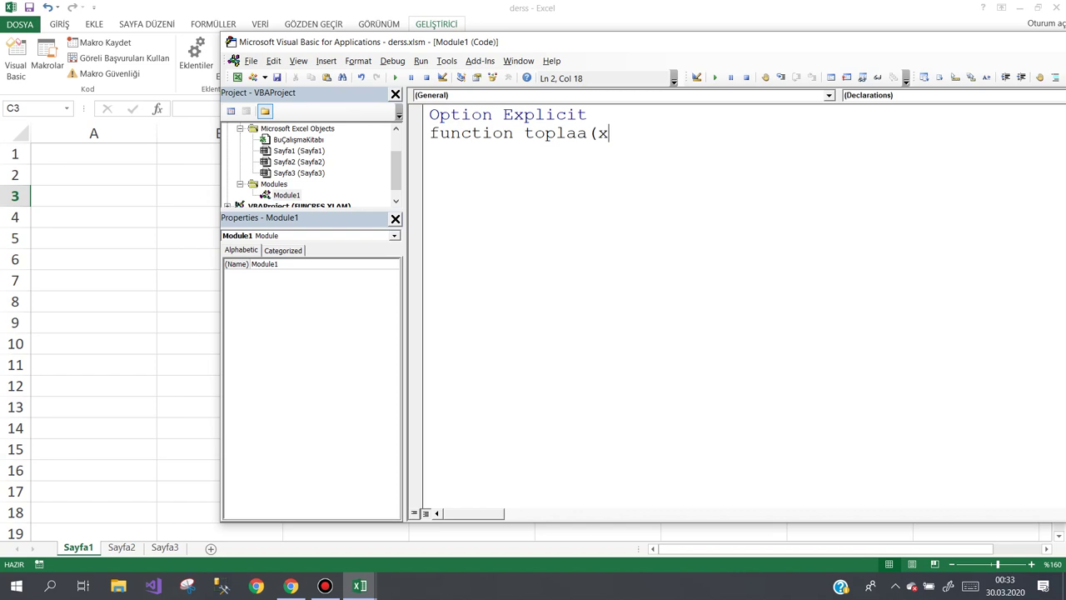
text( as d)
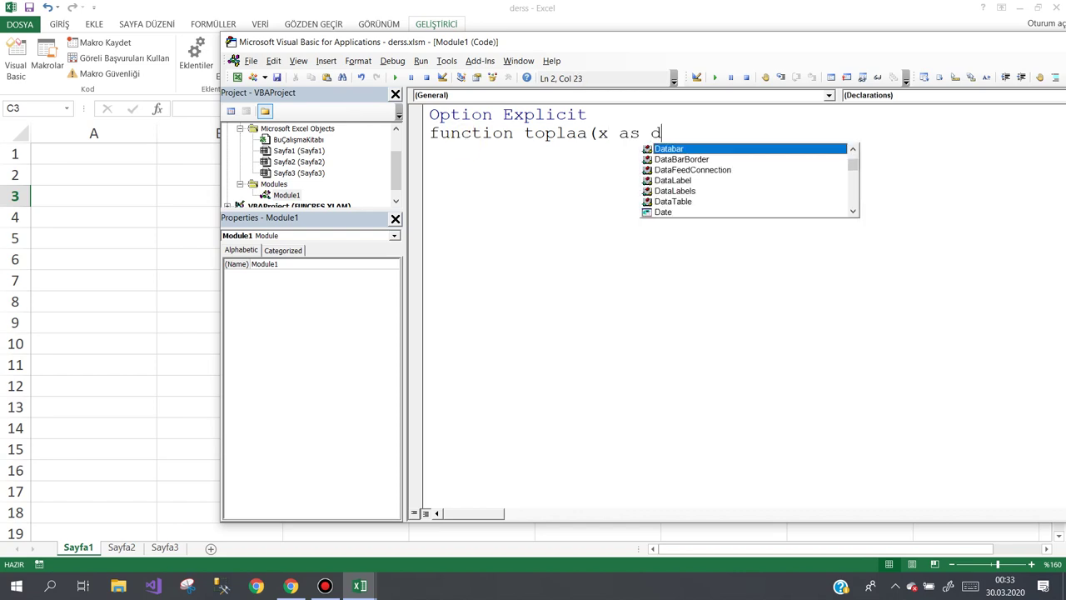
text(ou)
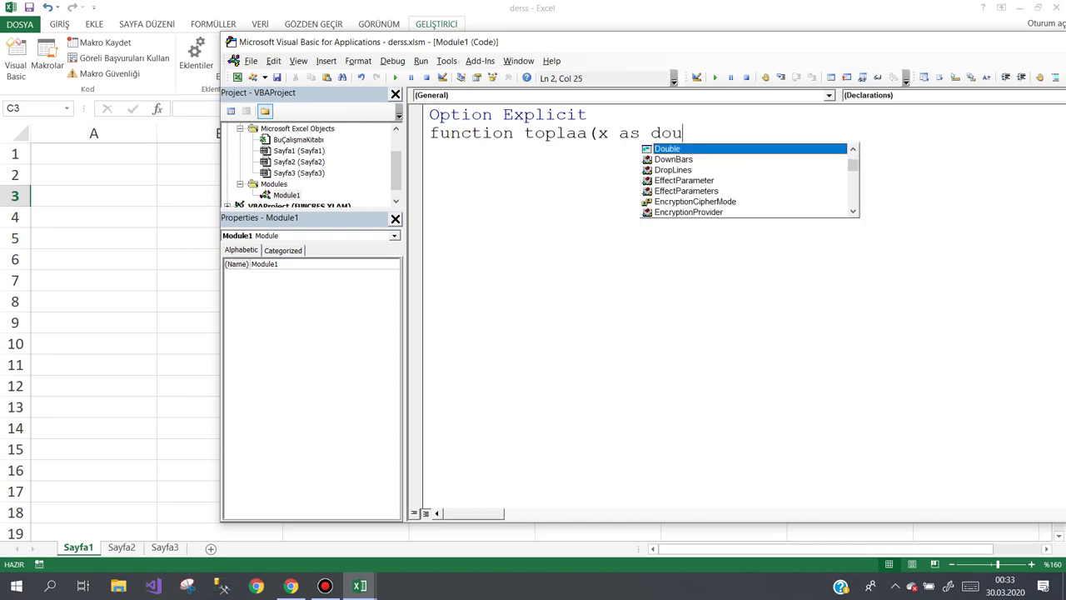
text(,y )
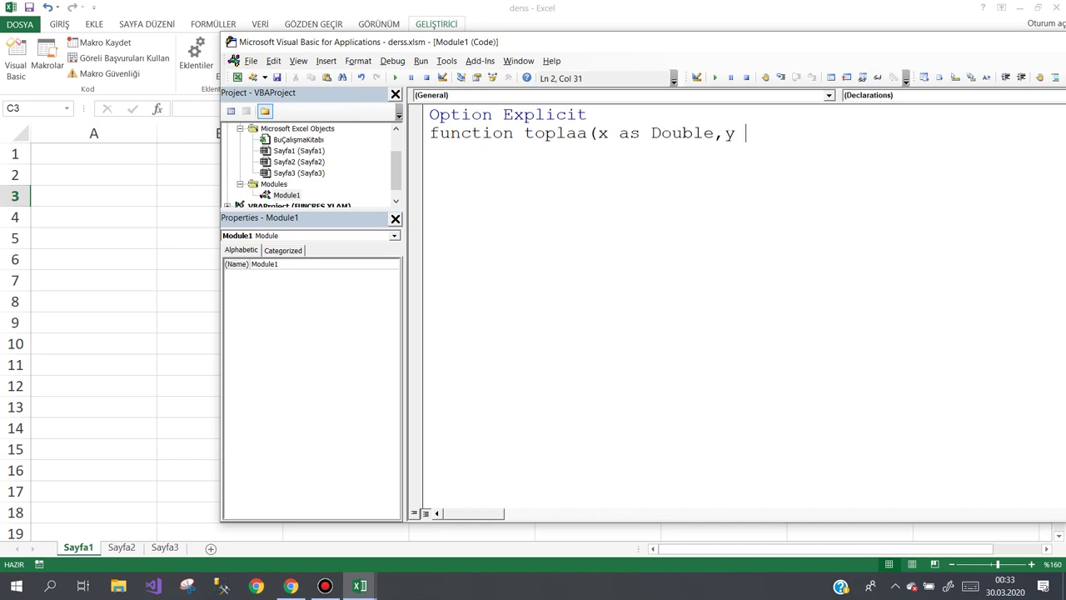
text(as do)
text(u)
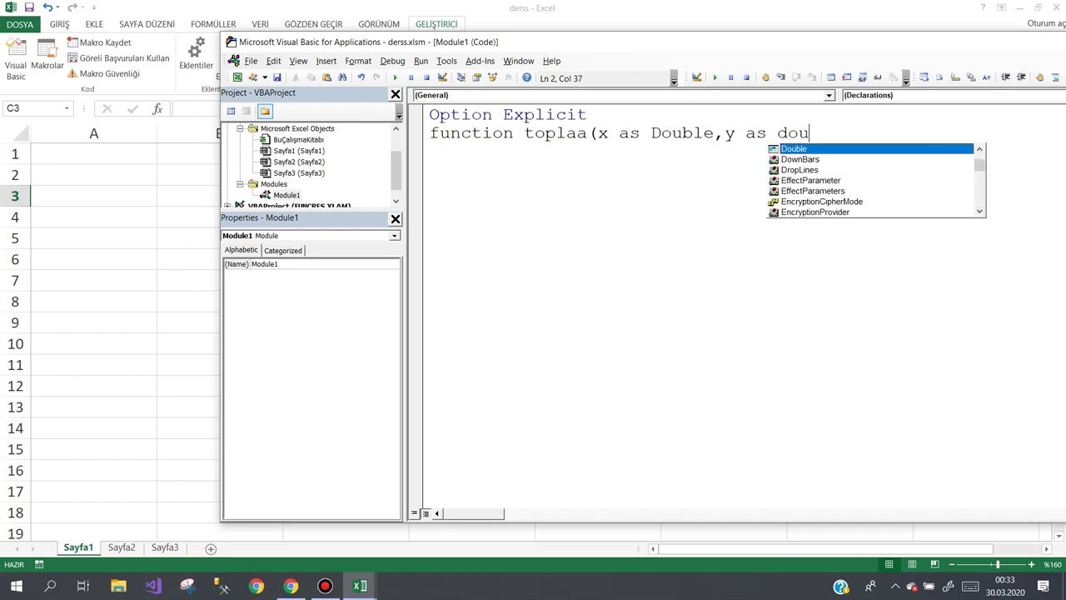
text())
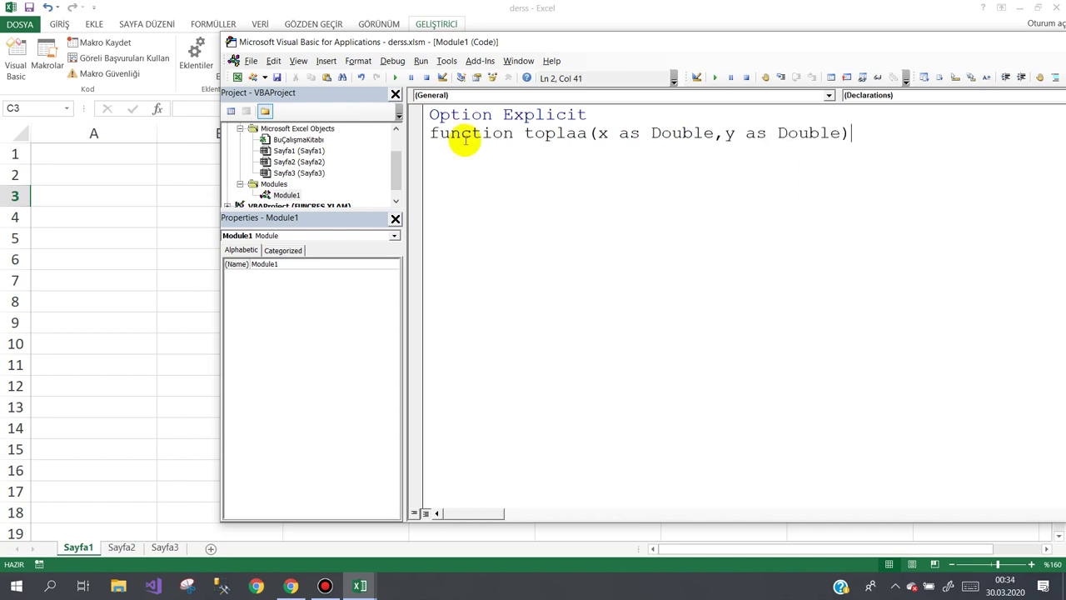
text( as )
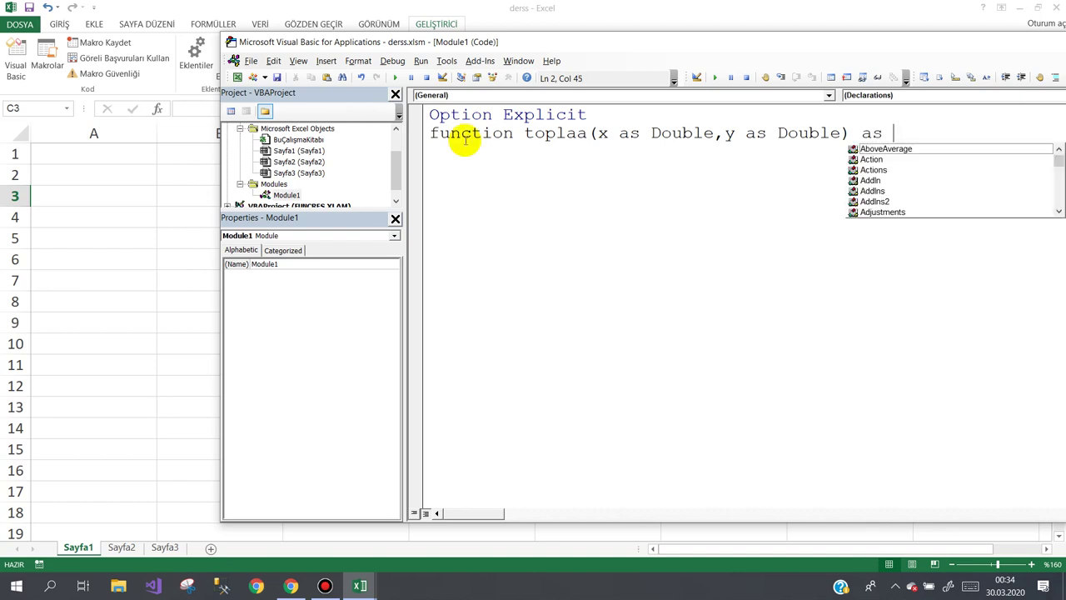
text(dou)
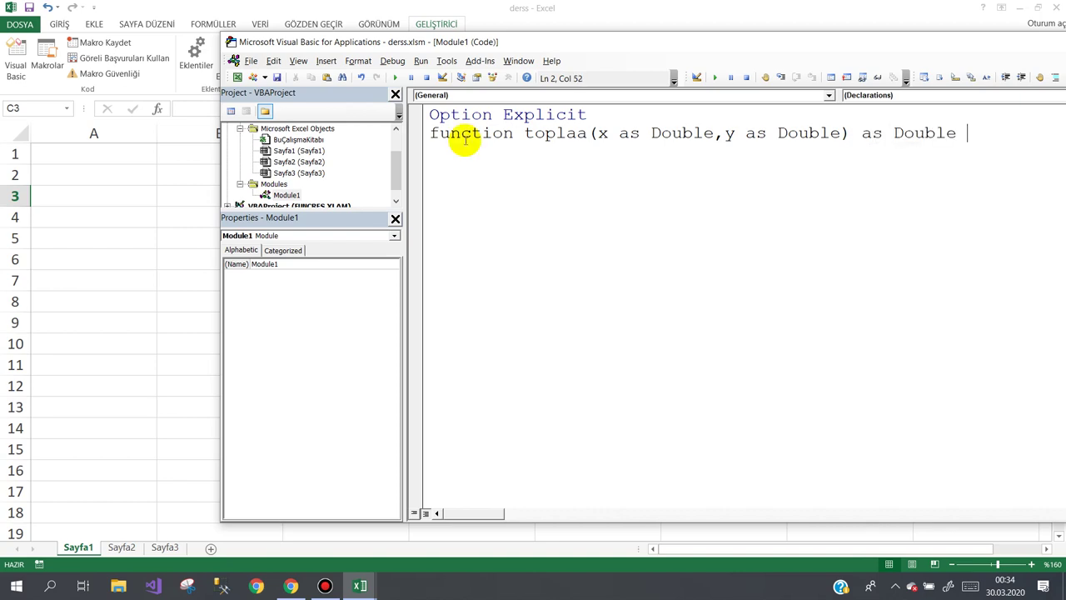
key(Return)
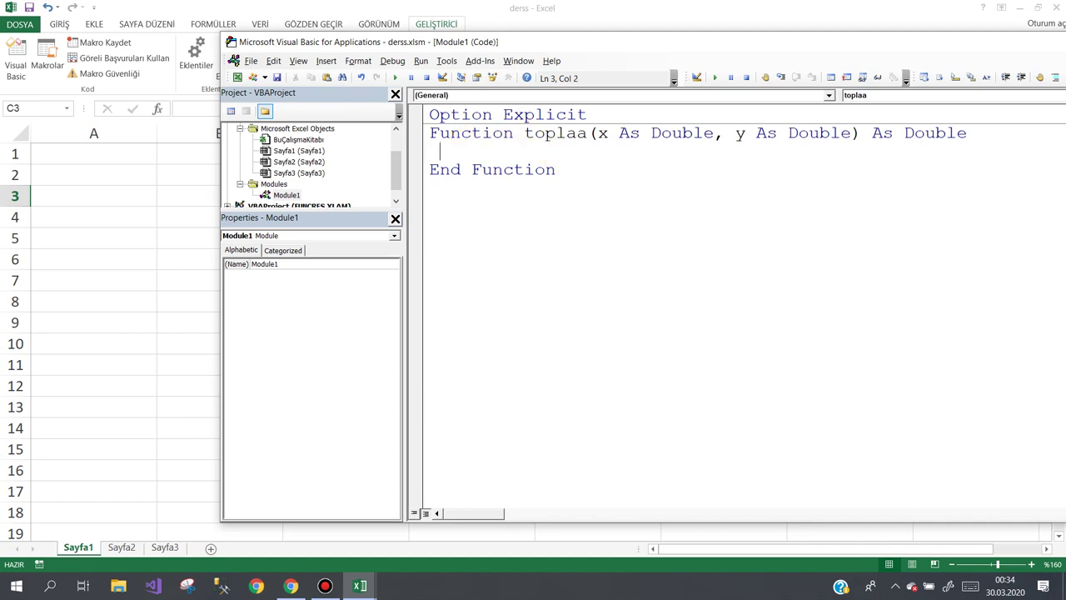
text(top)
text(laa=)
text(x+y)
key(Down)
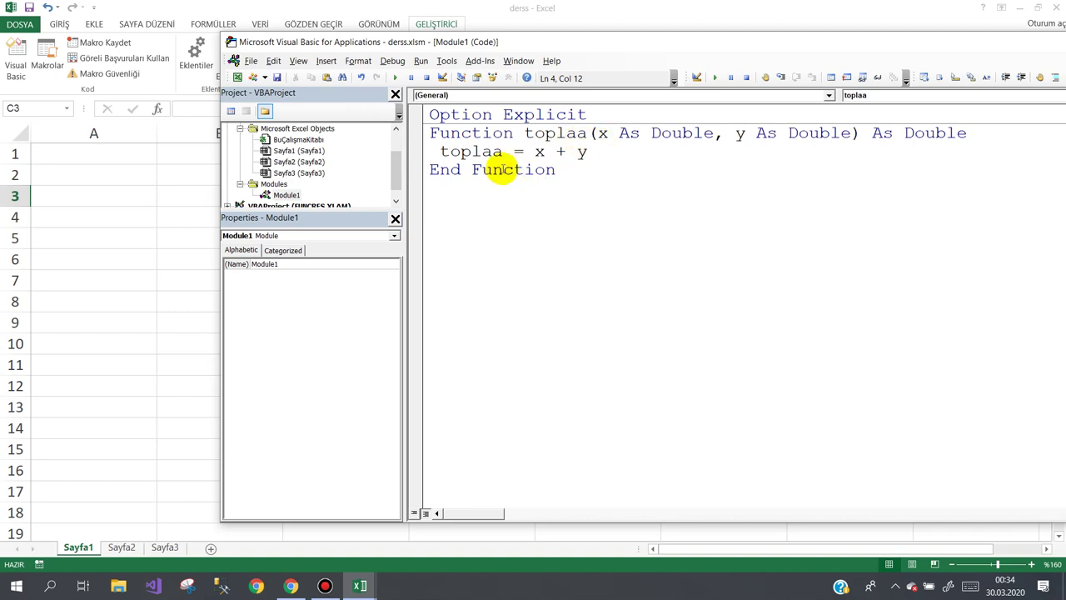
mouse_move(838, 47)
mouse_down()
mouse_move(590, 63)
mouse_move(771, 71)
mouse_up()
Add MsgBox "İşlem Tamam" below toplaa = x + y, then close the VBA editor.
click(551, 175)
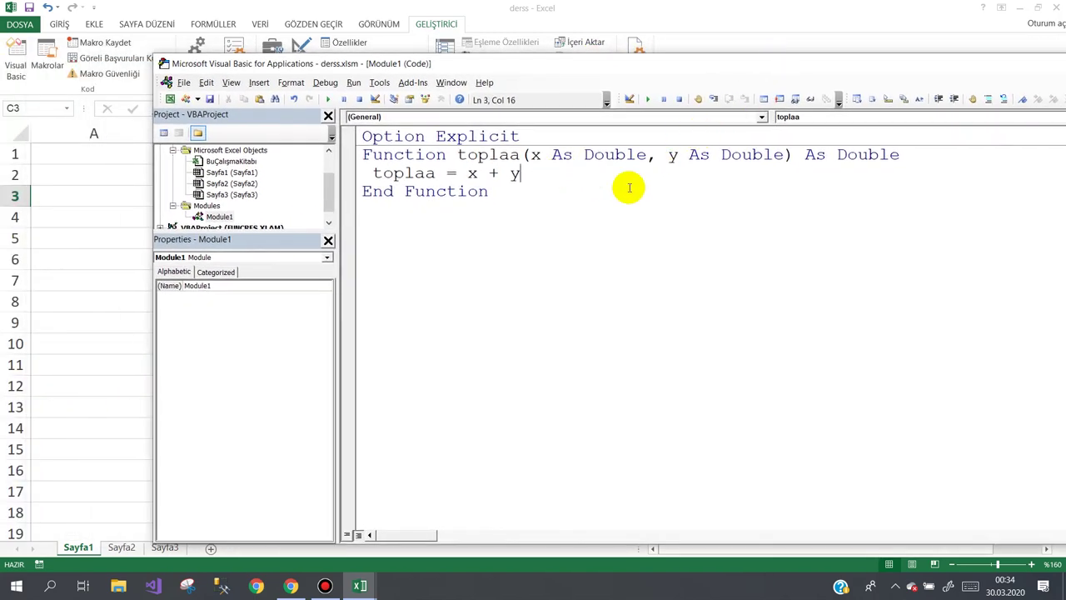
key(Return)
text(msg)
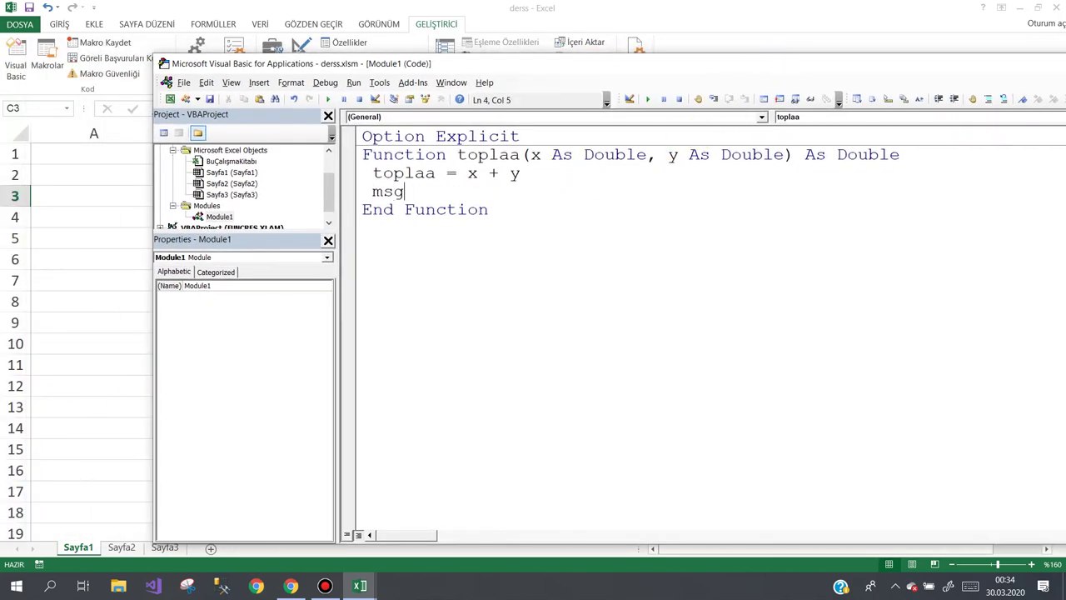
text(box)
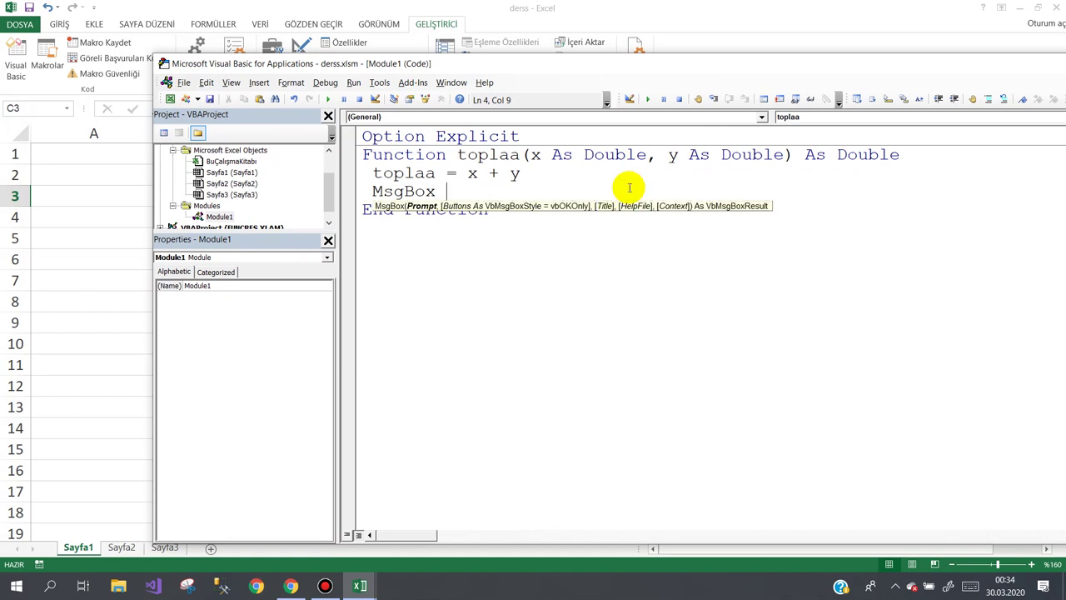
text( "İşlem)
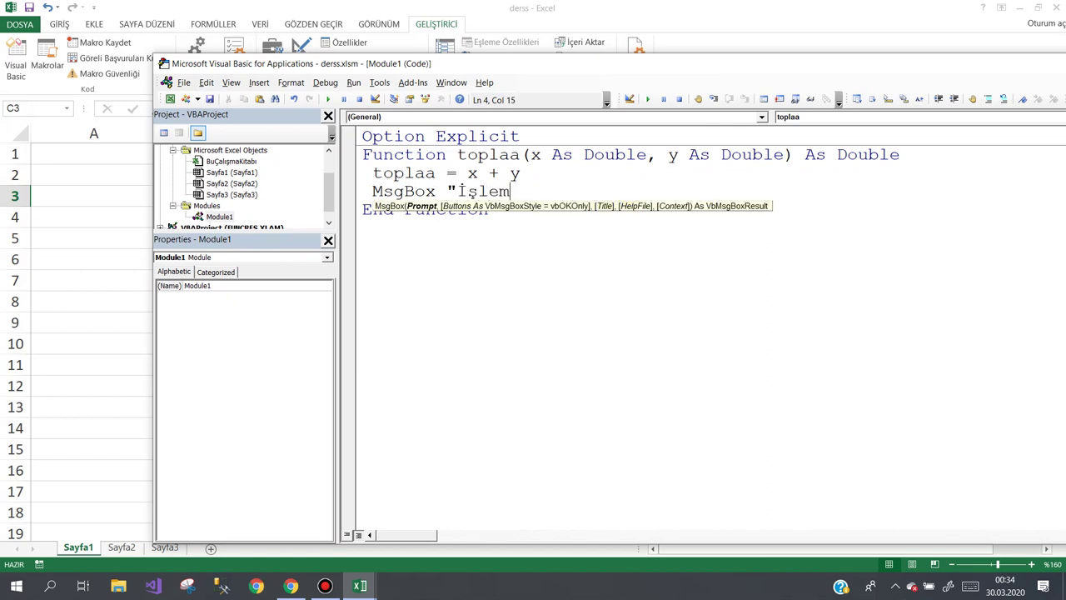
text(Tamam)
key(Down)
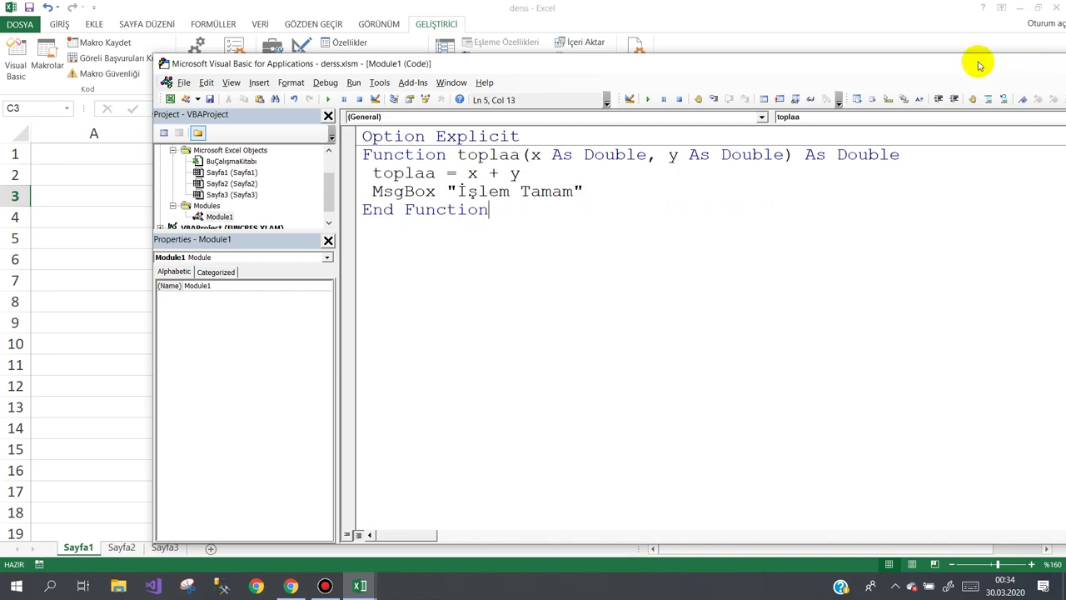
drag(976, 64, 827, 72)
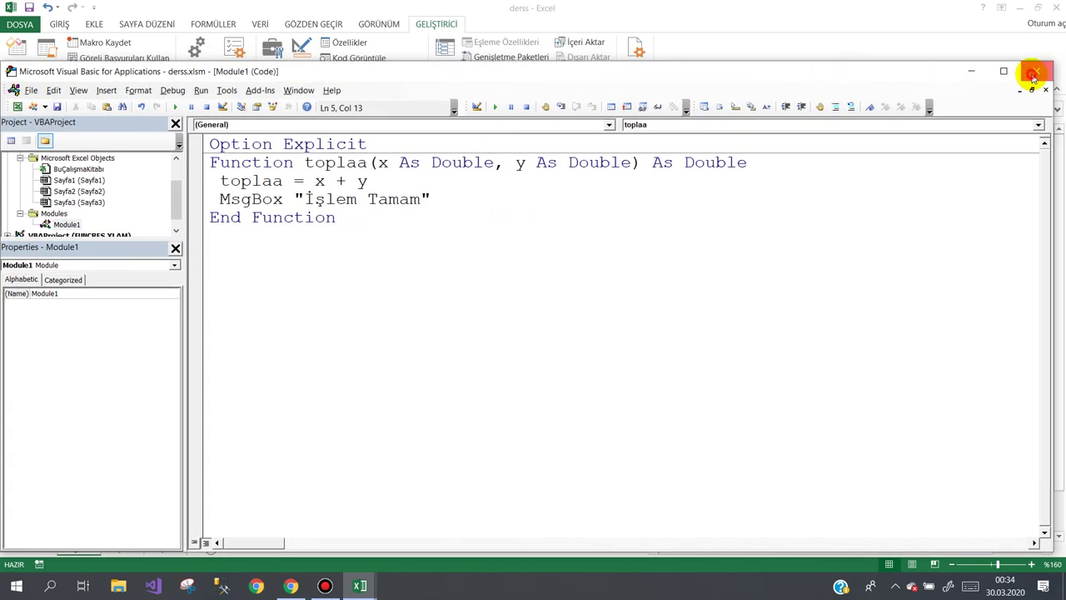
click(1037, 71)
Clear C2 and enter 5 and 15 into A2:B2 and A3:B3.
click(349, 175)
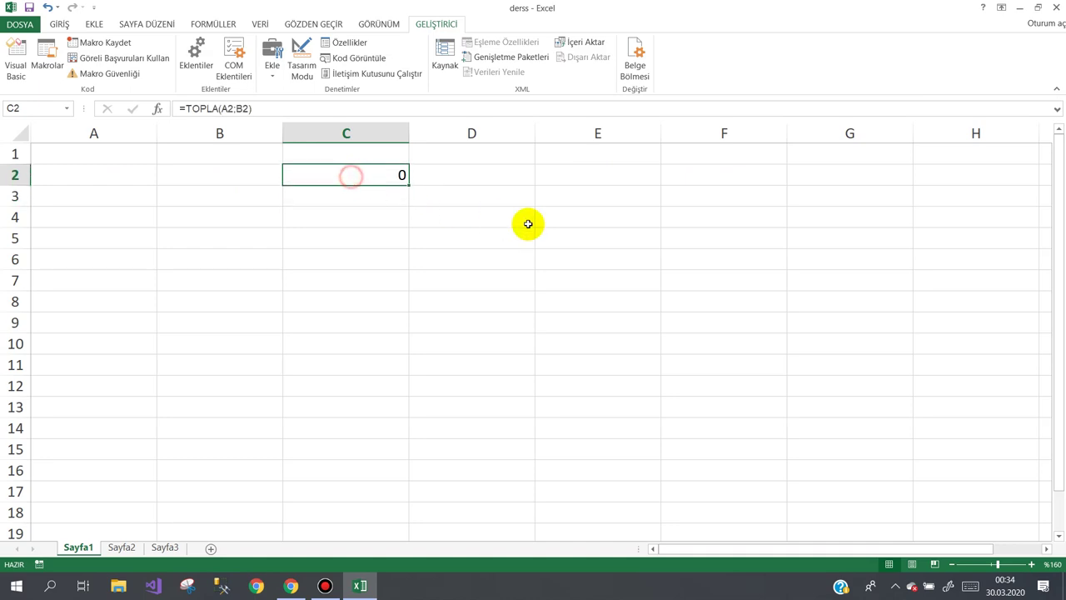
key(Delete)
key(Left)
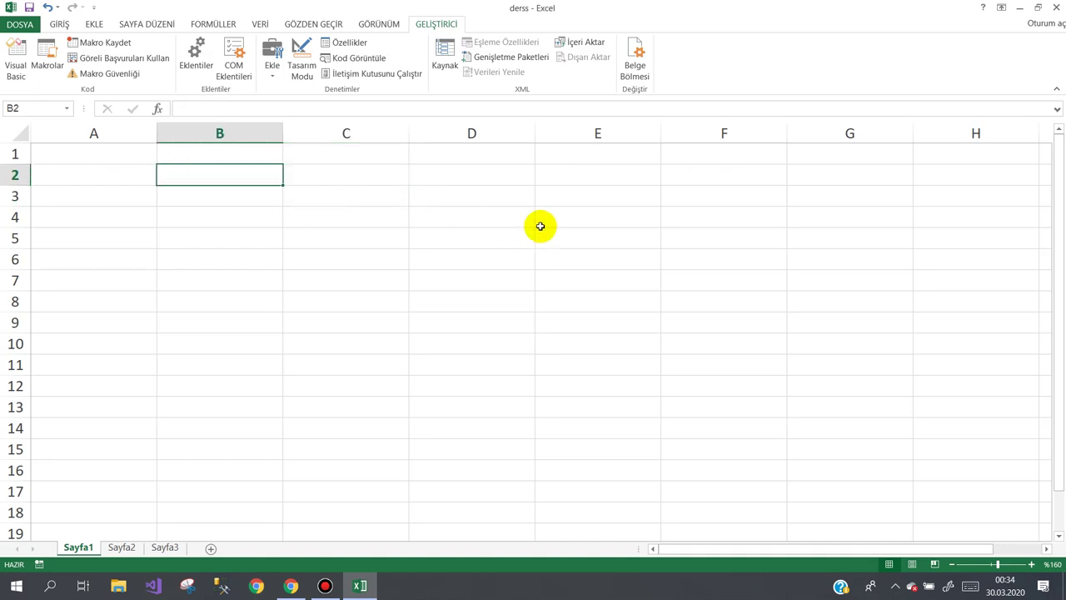
key(Left)
text(5)
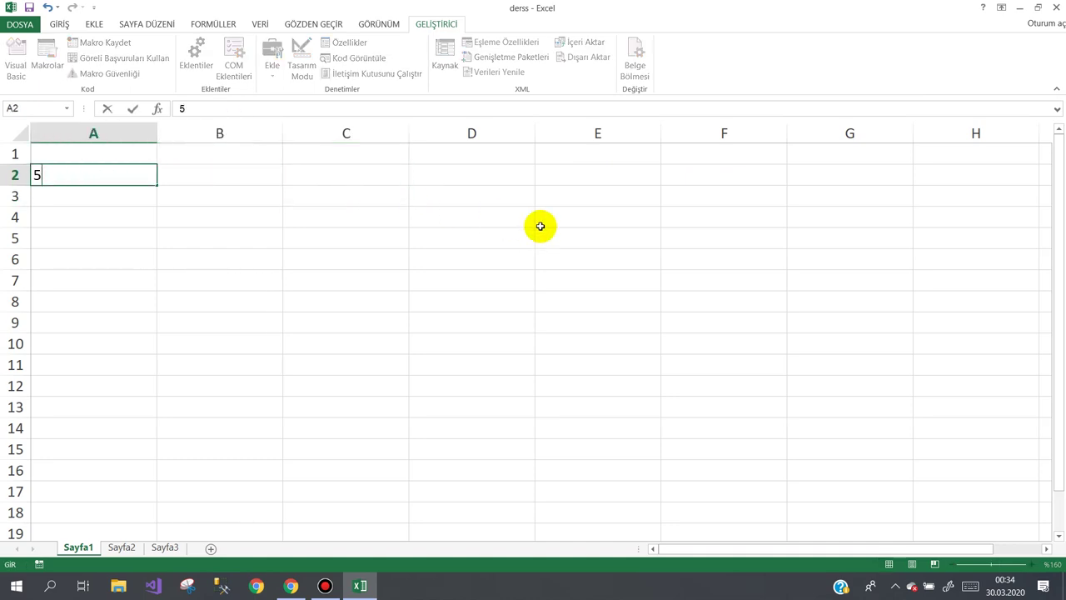
key(Tab)
text(15)
key(Return)
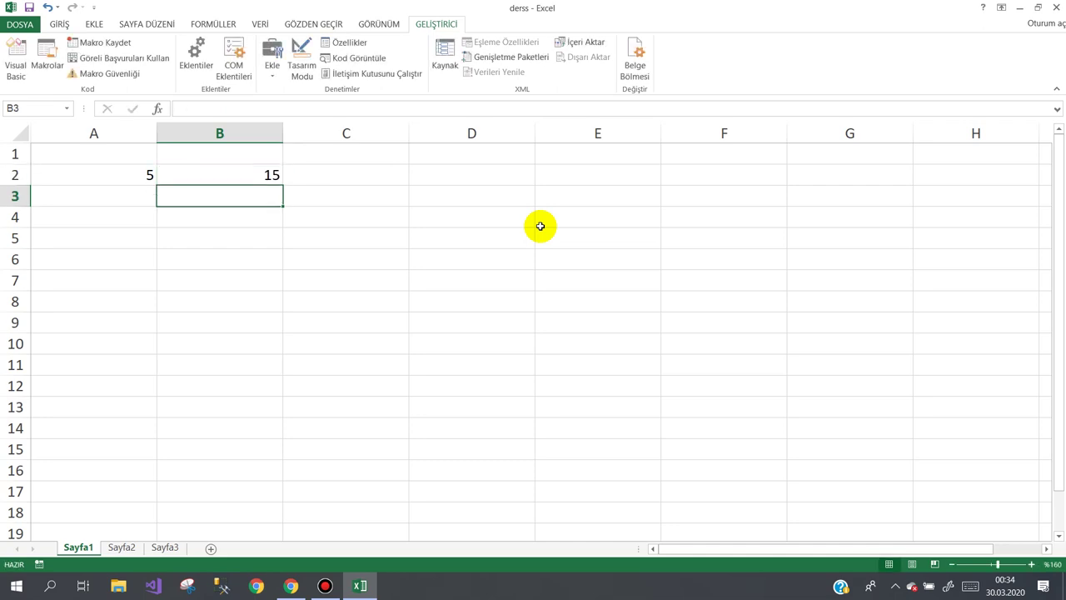
key(Left)
text(5)
key(Tab)
text(15)
key(Tab)
key(Up)
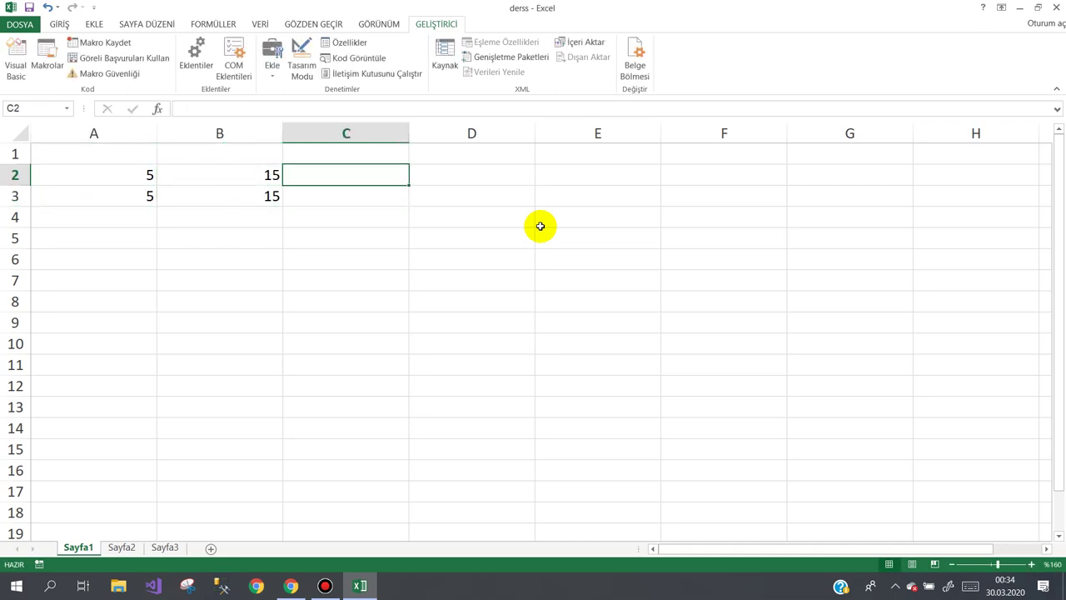
Re-enter =TOPLA(A2;B2) in C2 so it returns 20.
text(=)
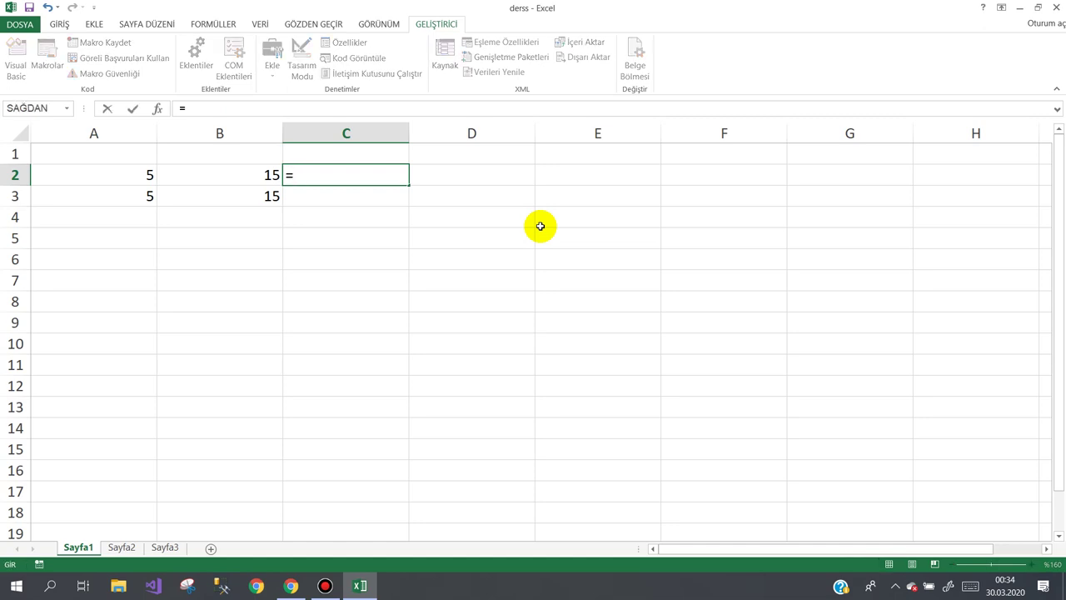
text(topla)
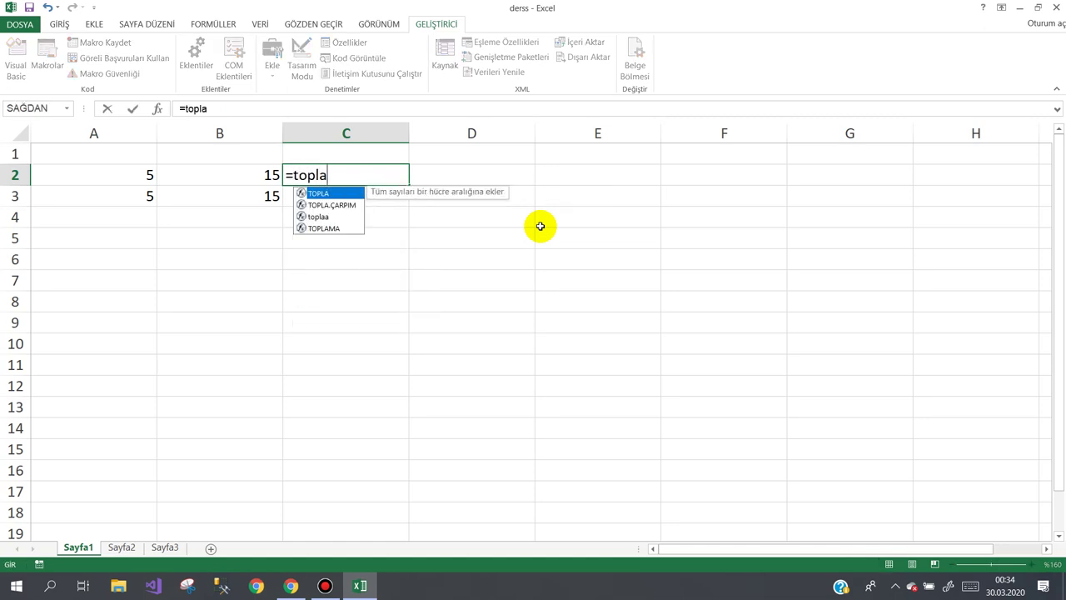
key(Down)
key(Down)
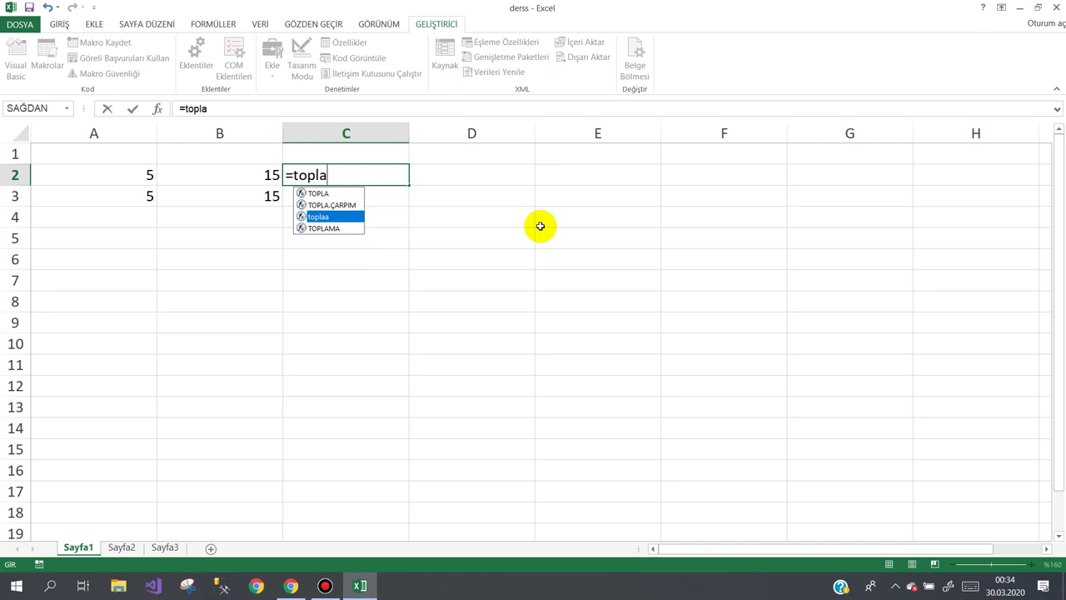
double_click(323, 194)
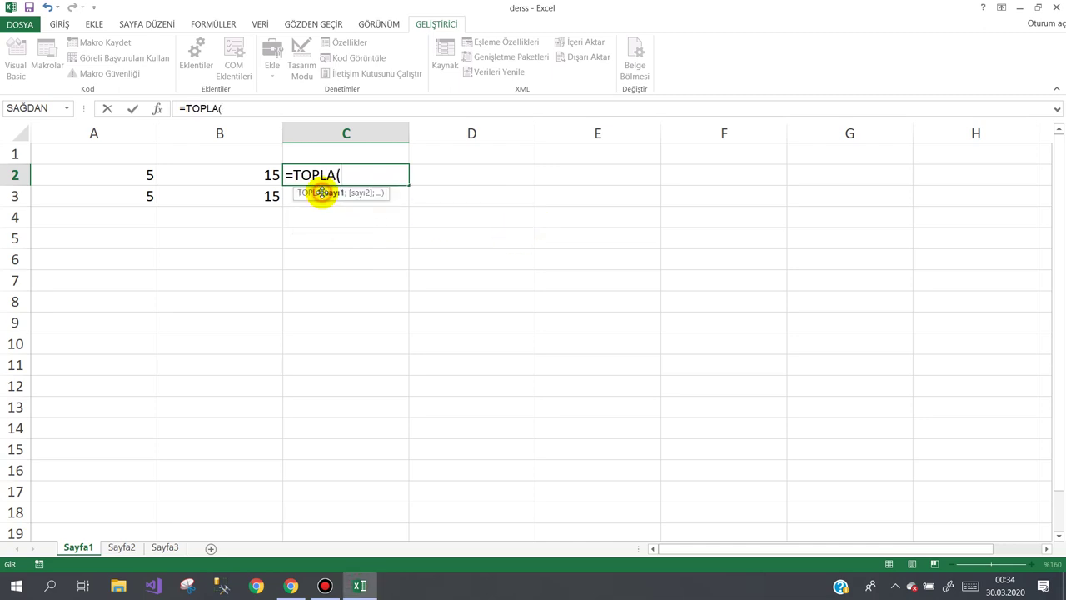
click(131, 181)
text(;)
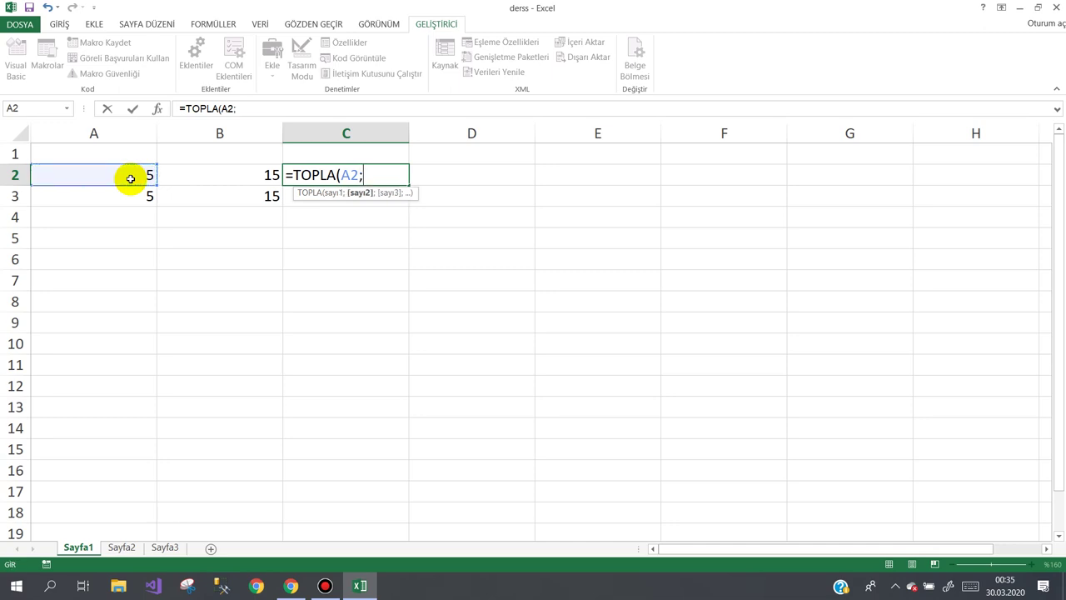
click(212, 172)
text())
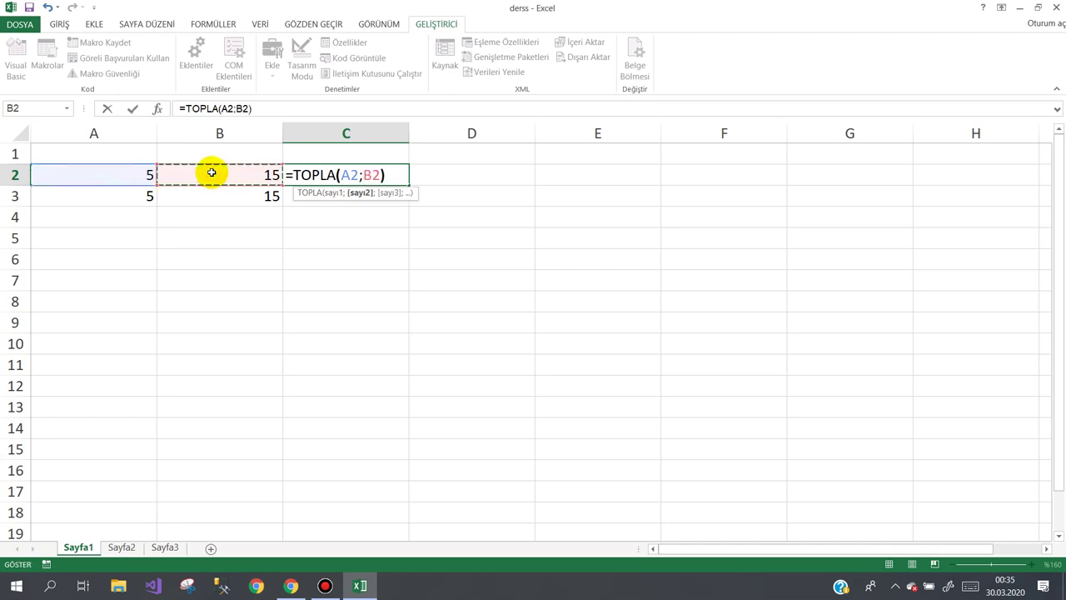
key(Return)
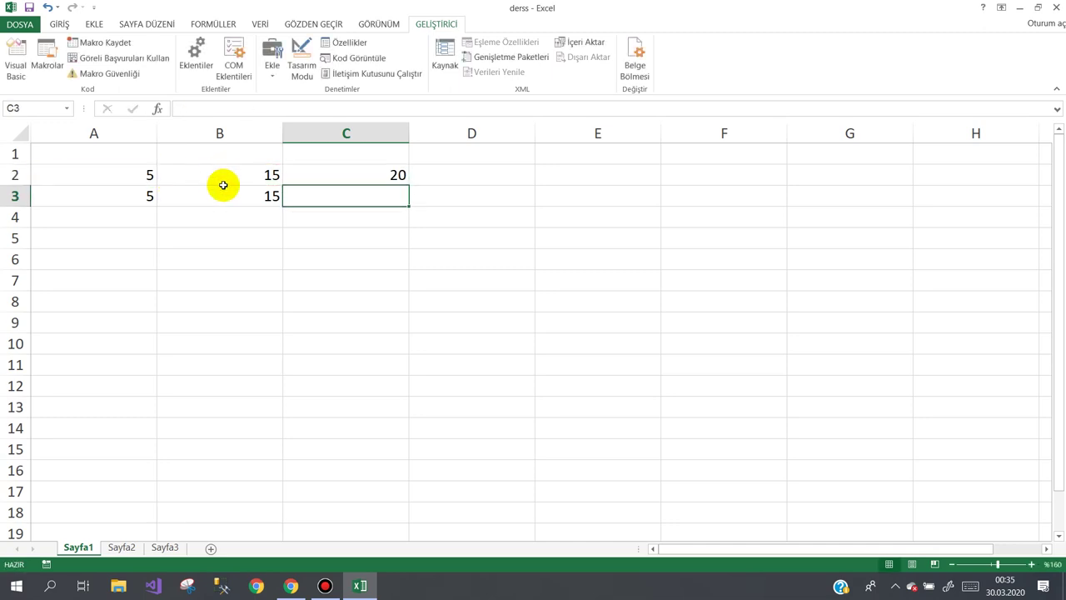
Enter =toplaa(A3;B3) in C3 and dismiss the İşlem Tamam message, giving 20.
text(=)
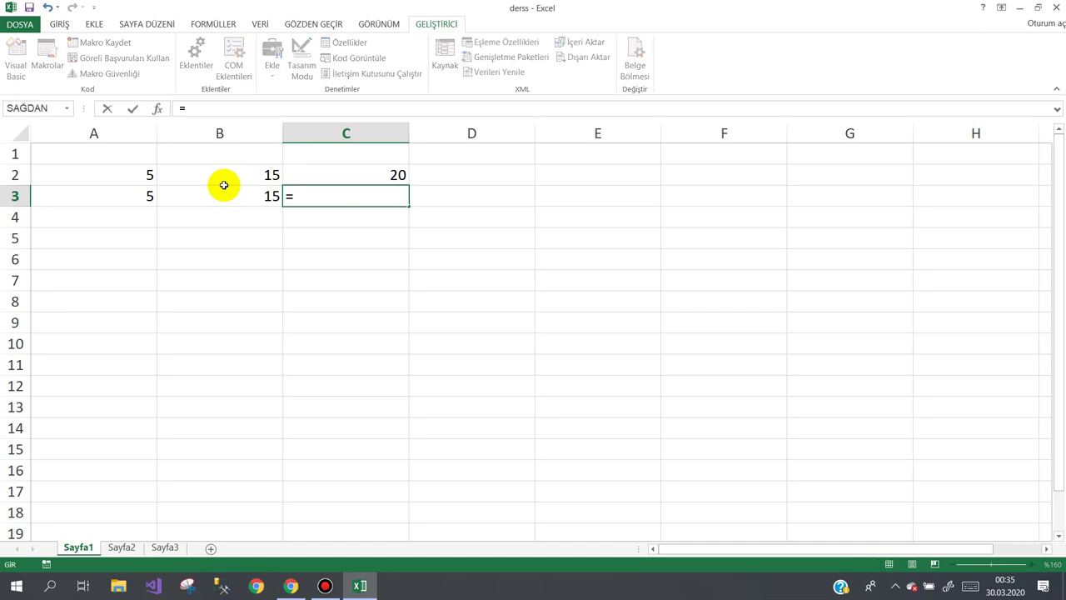
text(topl)
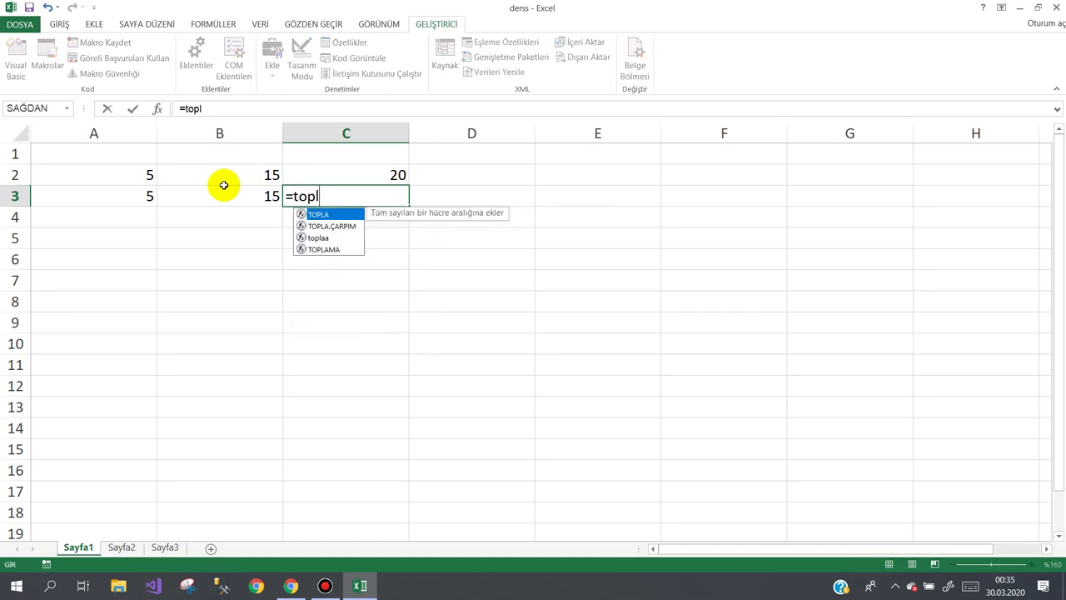
text(aa)
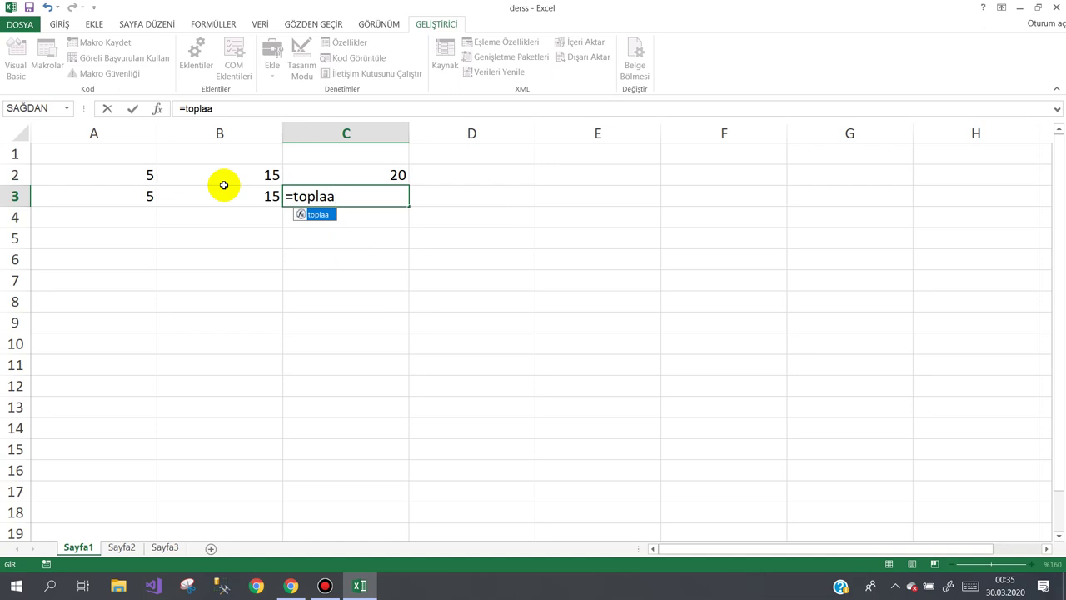
text(()
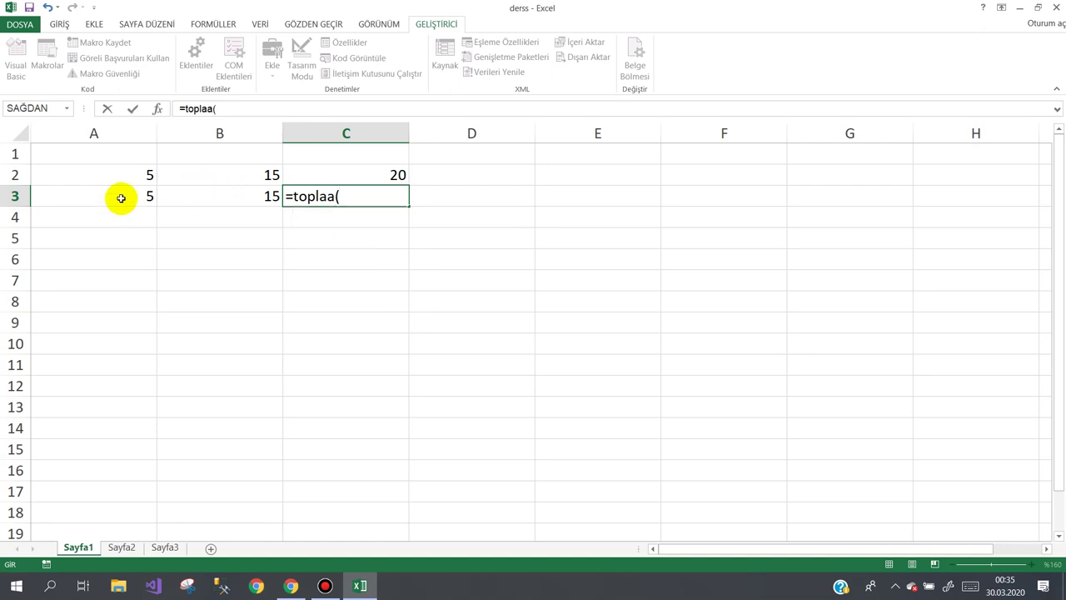
click(122, 196)
text(;)
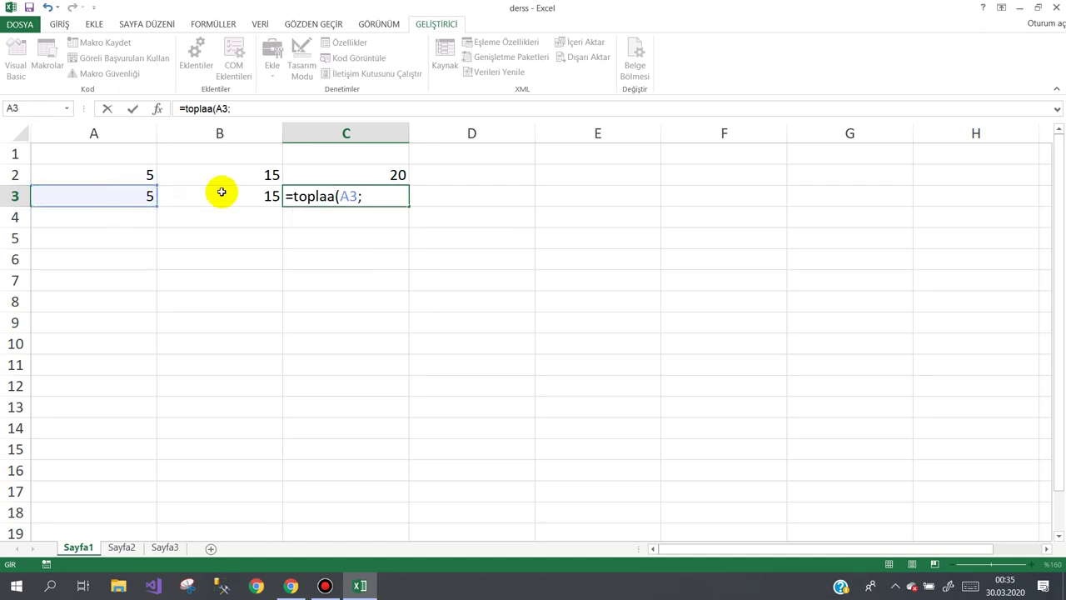
click(225, 196)
text())
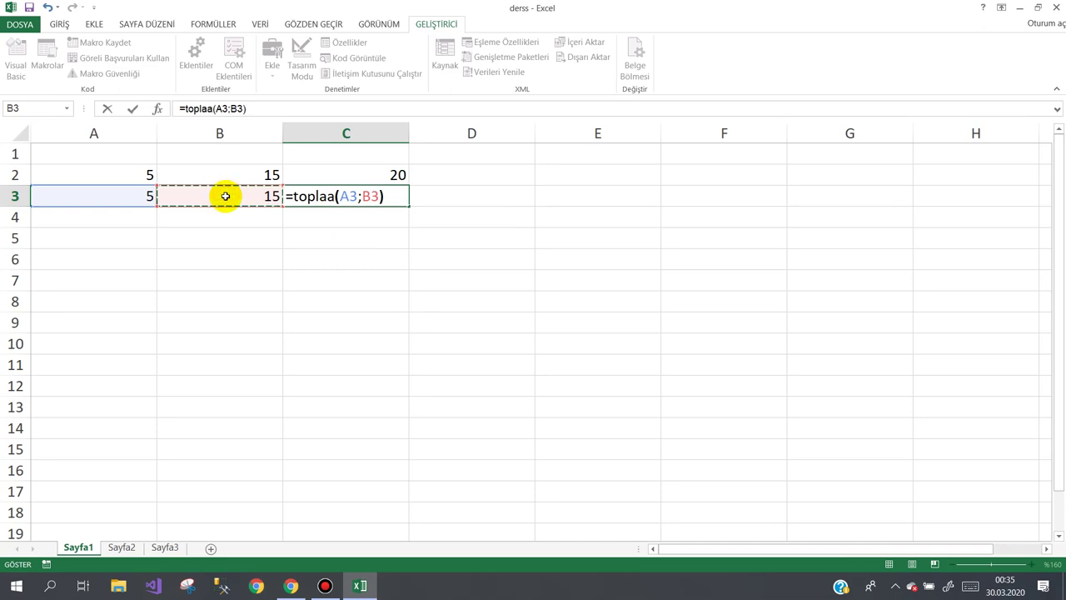
key(Return)
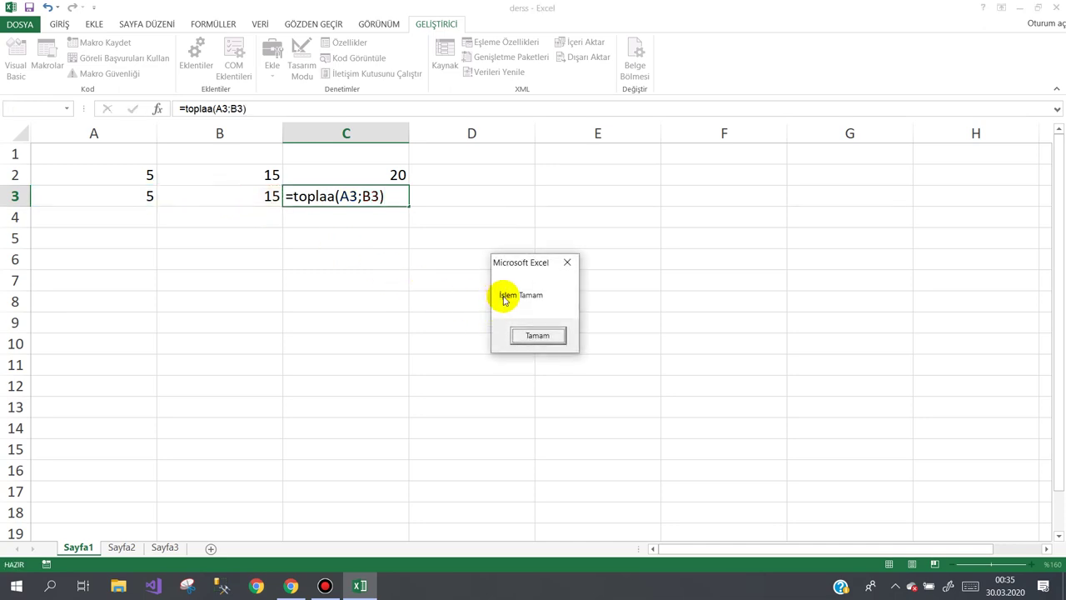
click(539, 335)
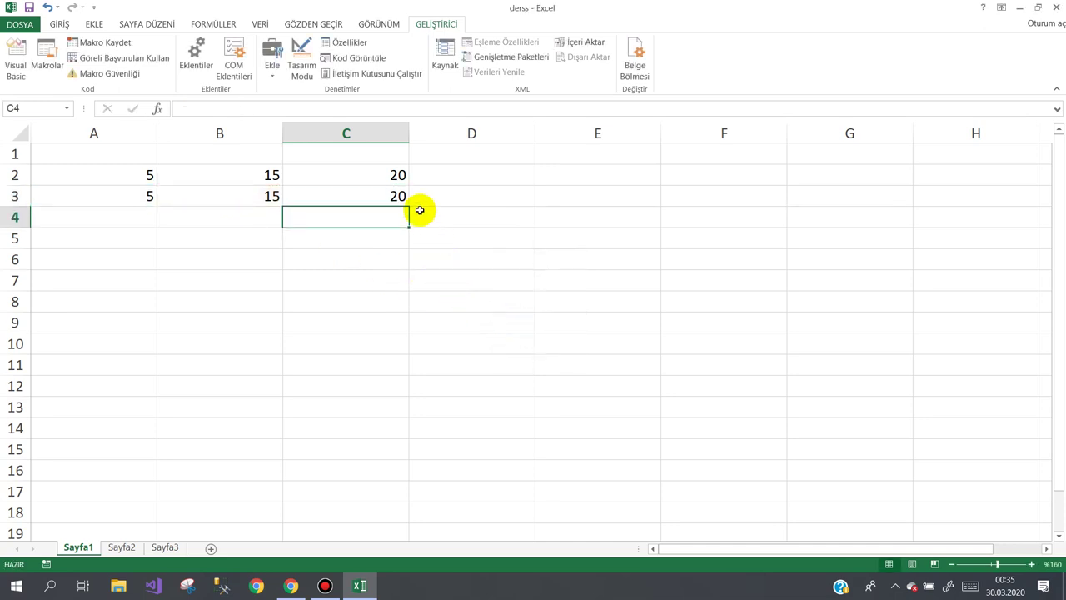
Check C3's toplaa formula, then select A4 for the next entry.
click(399, 196)
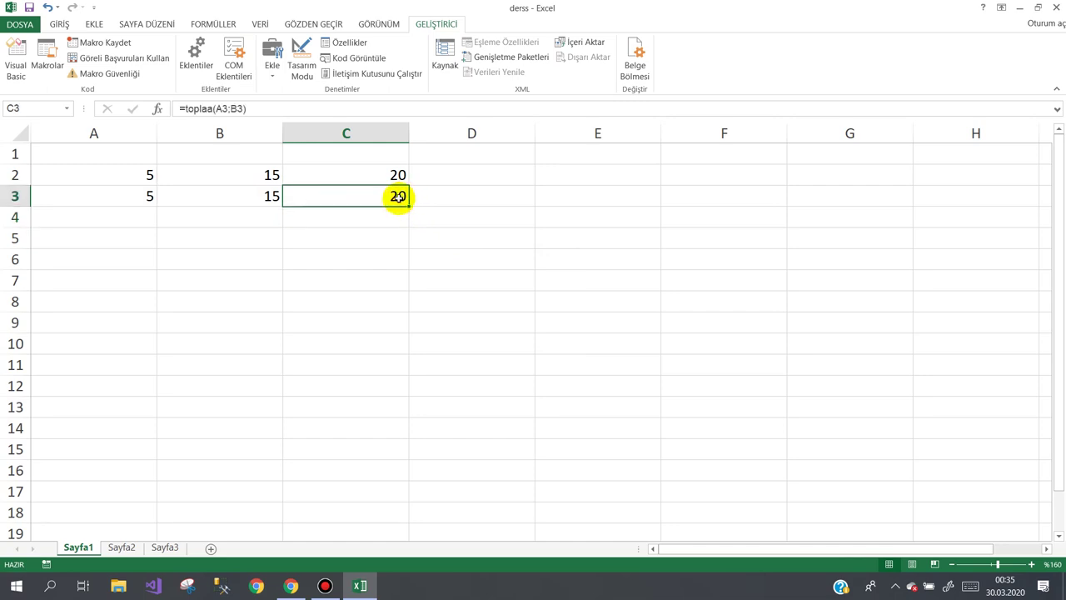
click(132, 214)
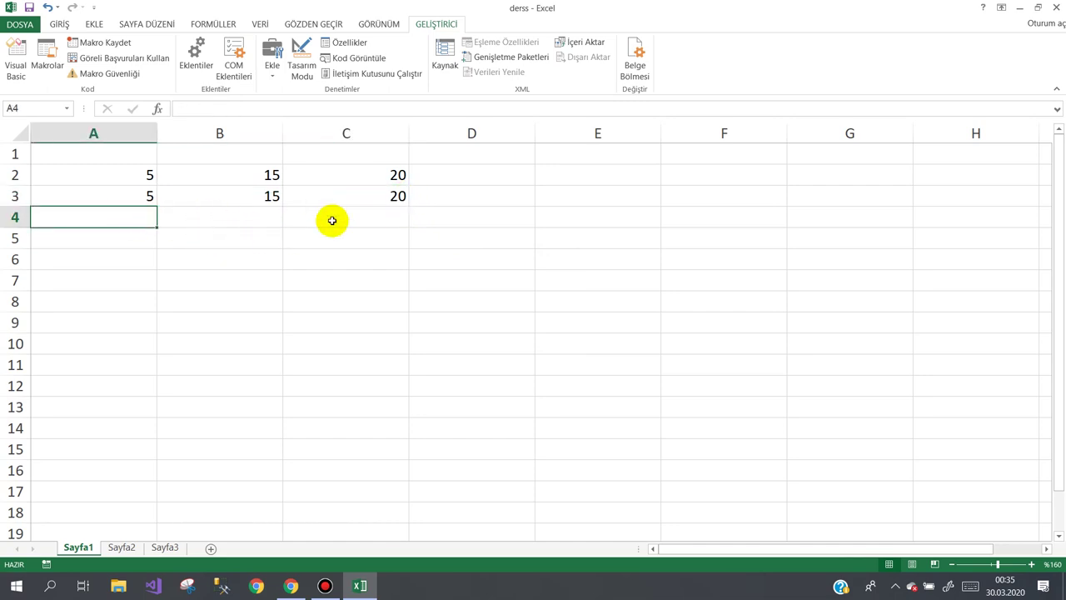
click(366, 215)
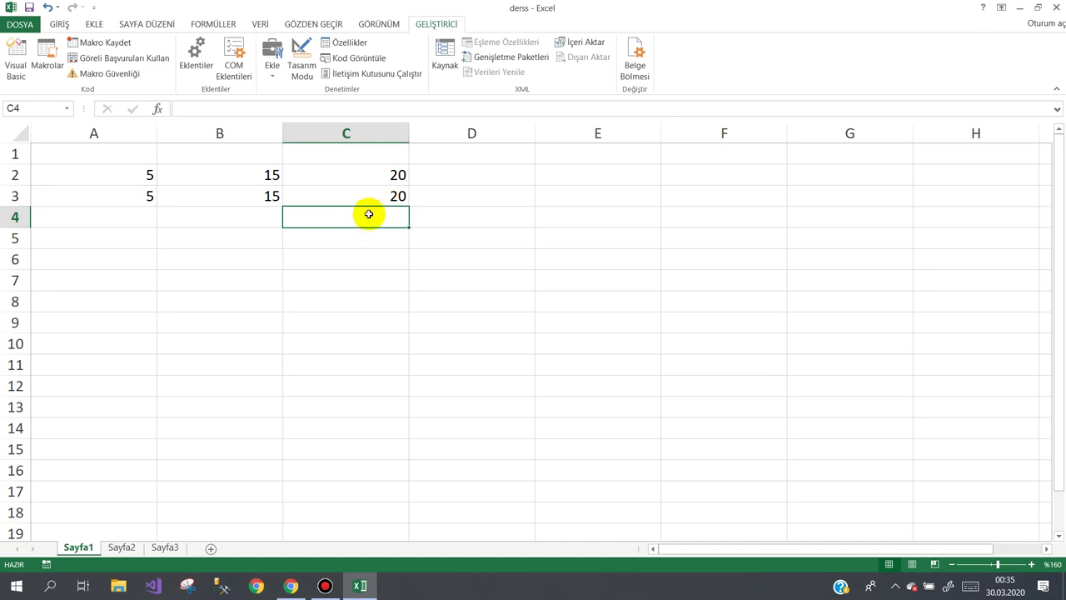
click(97, 219)
Enter 10 in A4 and 2 in B4.
text(10)
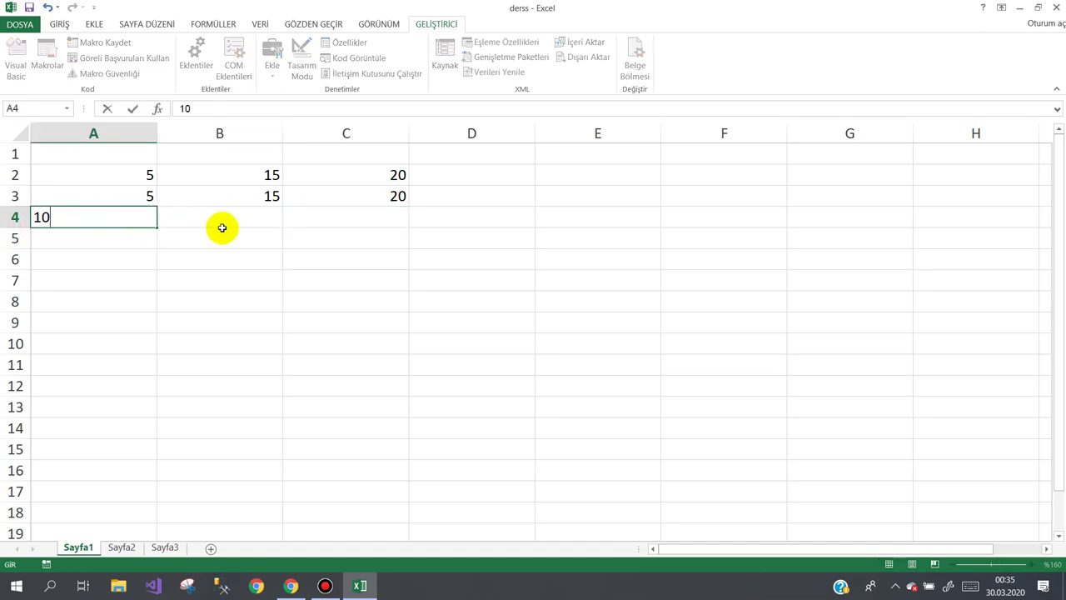
click(227, 221)
text(2)
click(300, 243)
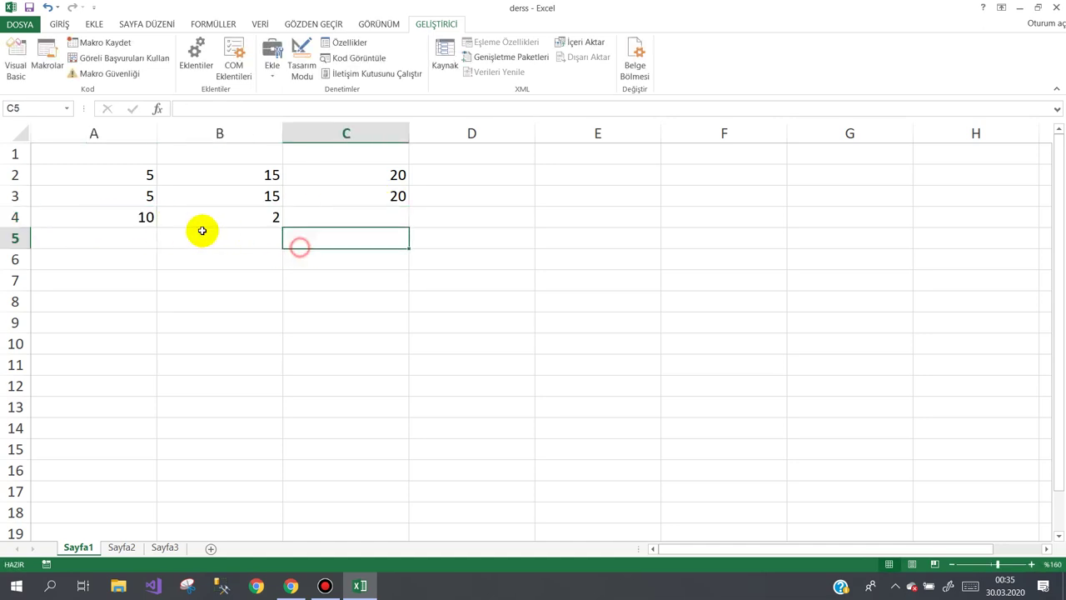
Enter =ÇARPIM(A4;B4) in C4 to get the product 20.
click(329, 222)
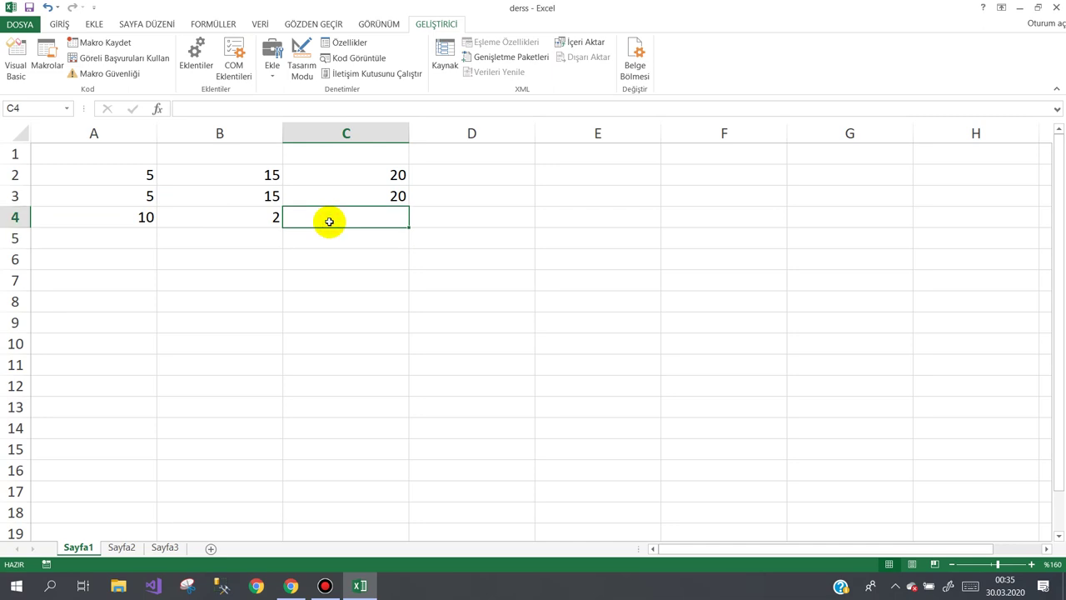
text(=)
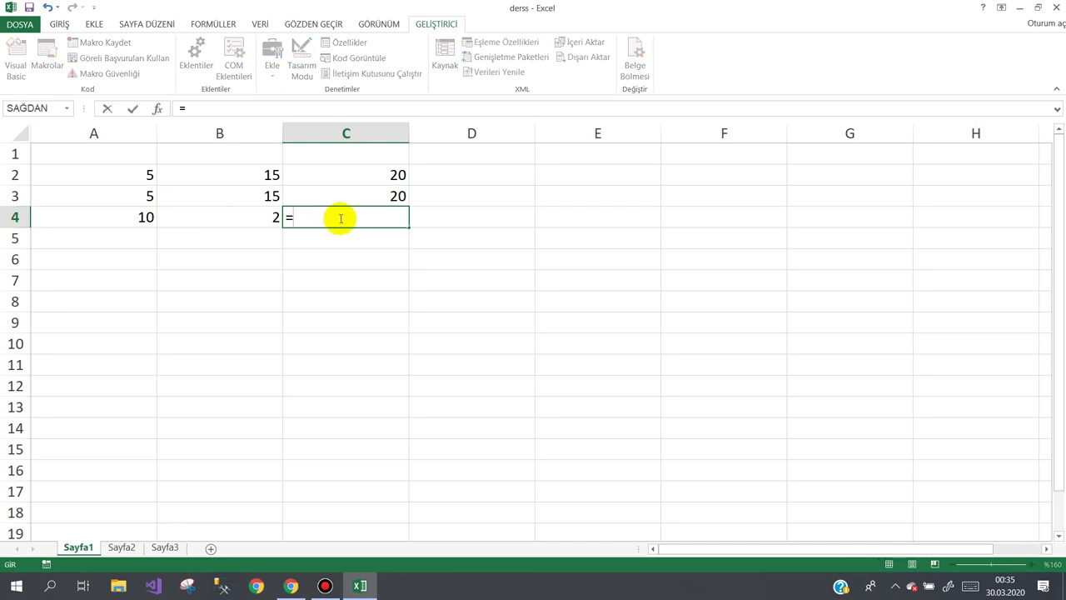
text(çar)
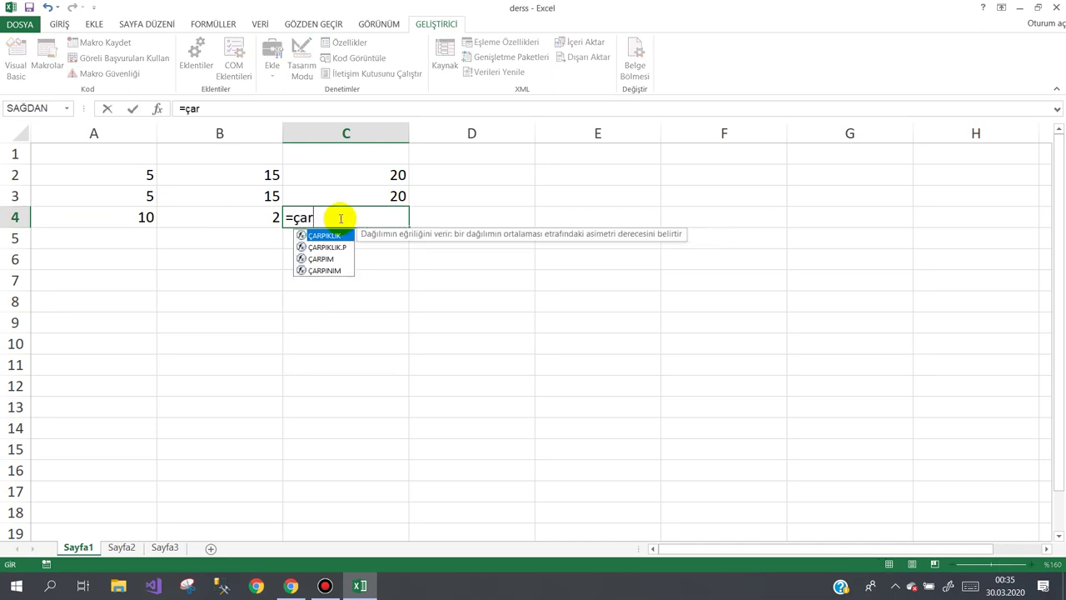
key(Down)
key(Down)
key(Tab)
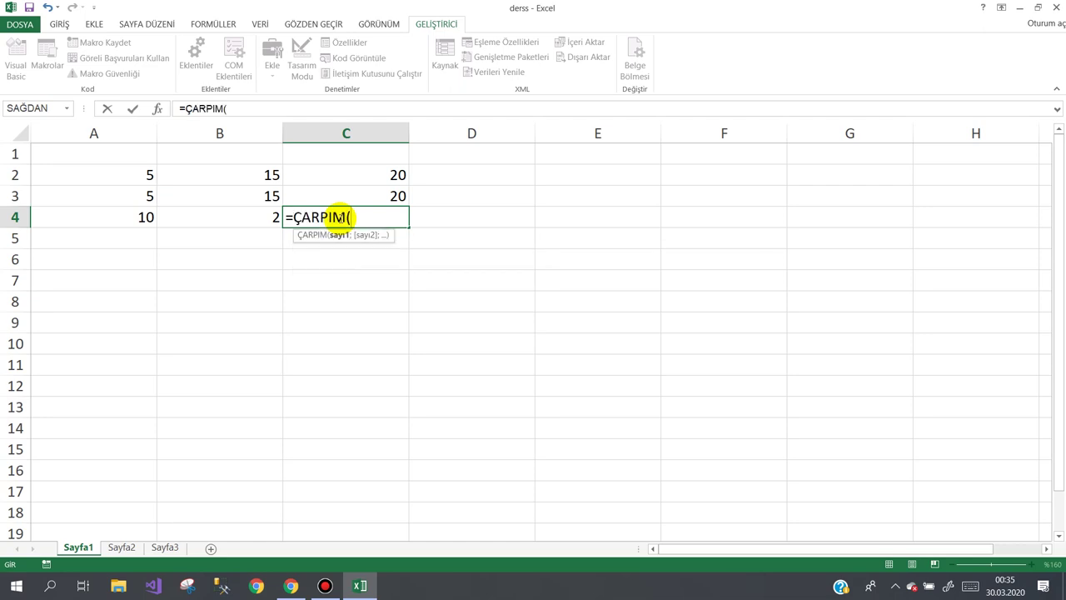
click(138, 217)
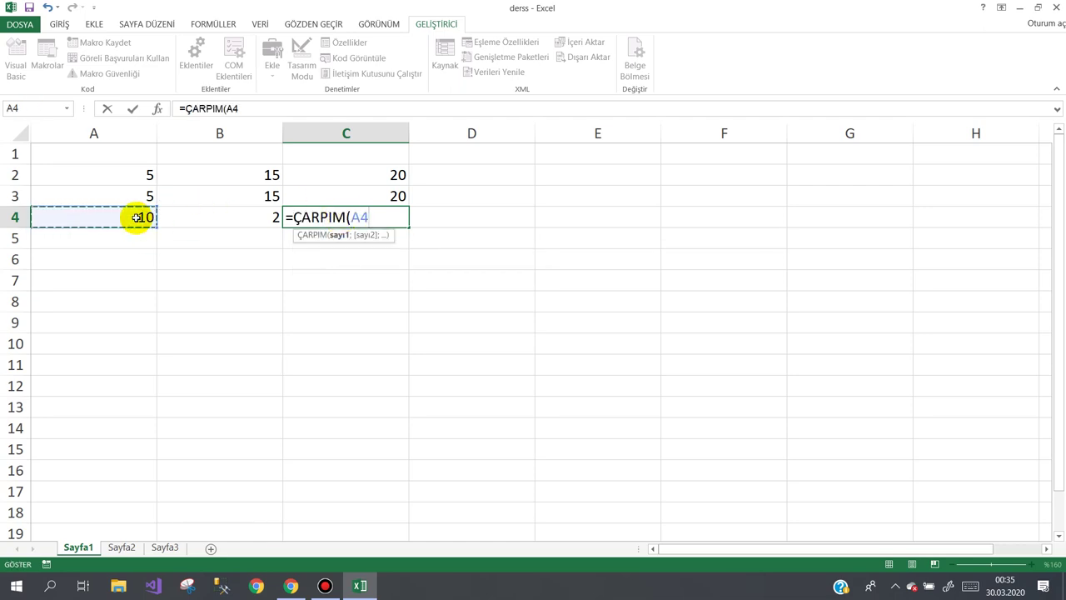
text(;)
click(213, 217)
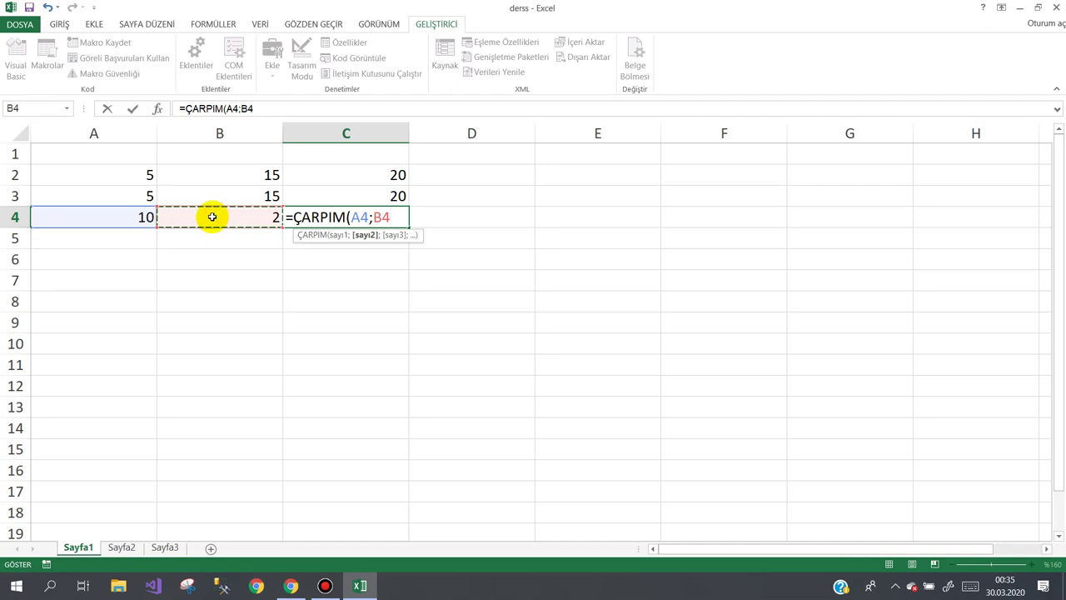
text())
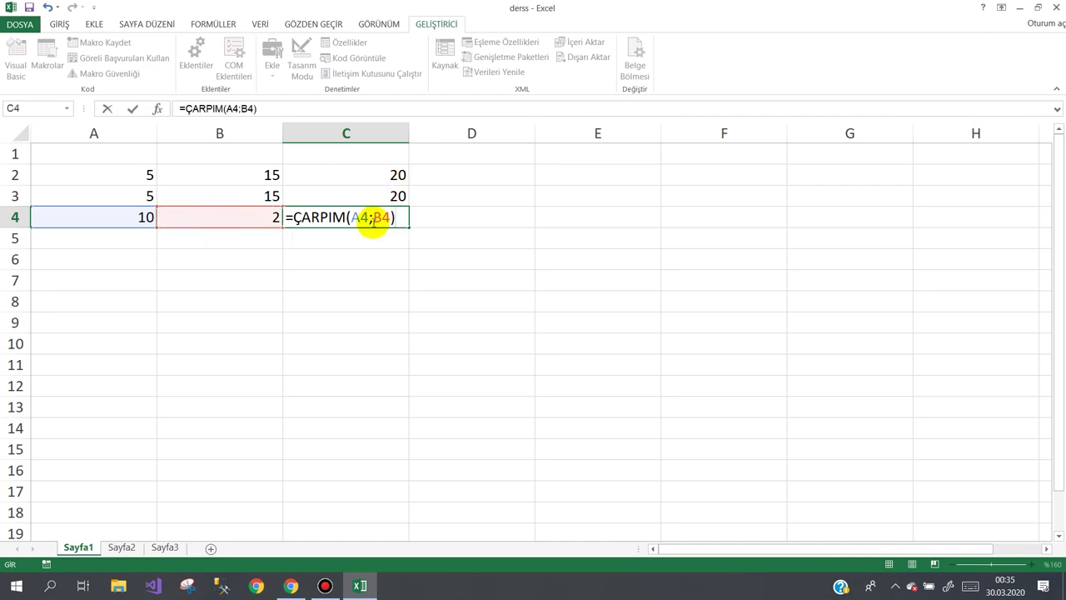
key(Return)
click(376, 220)
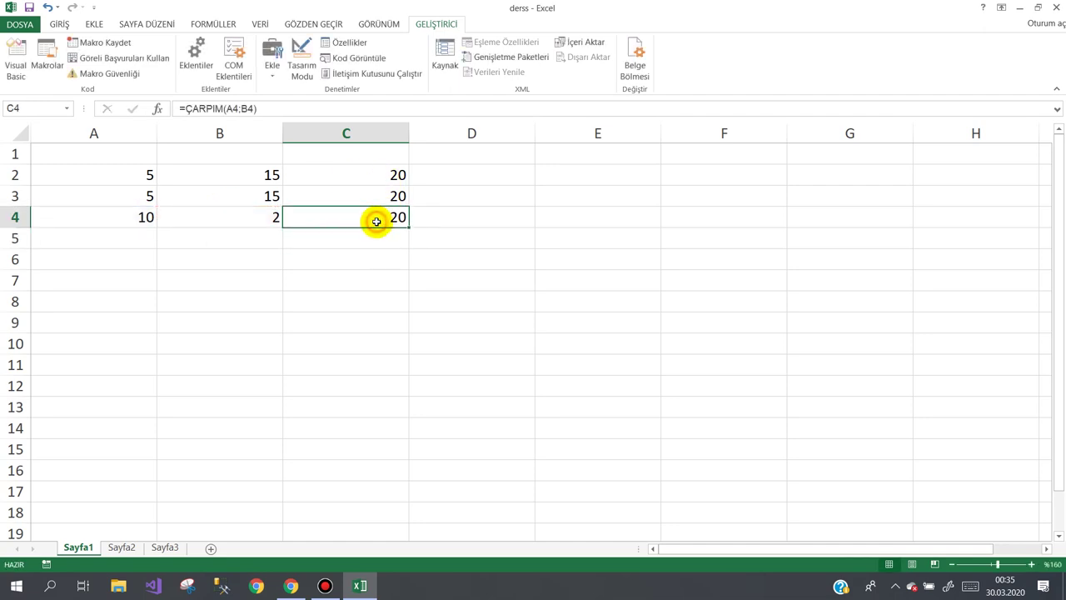
Change B4 to 4 so C4 recalculates to 40.
click(133, 222)
click(227, 218)
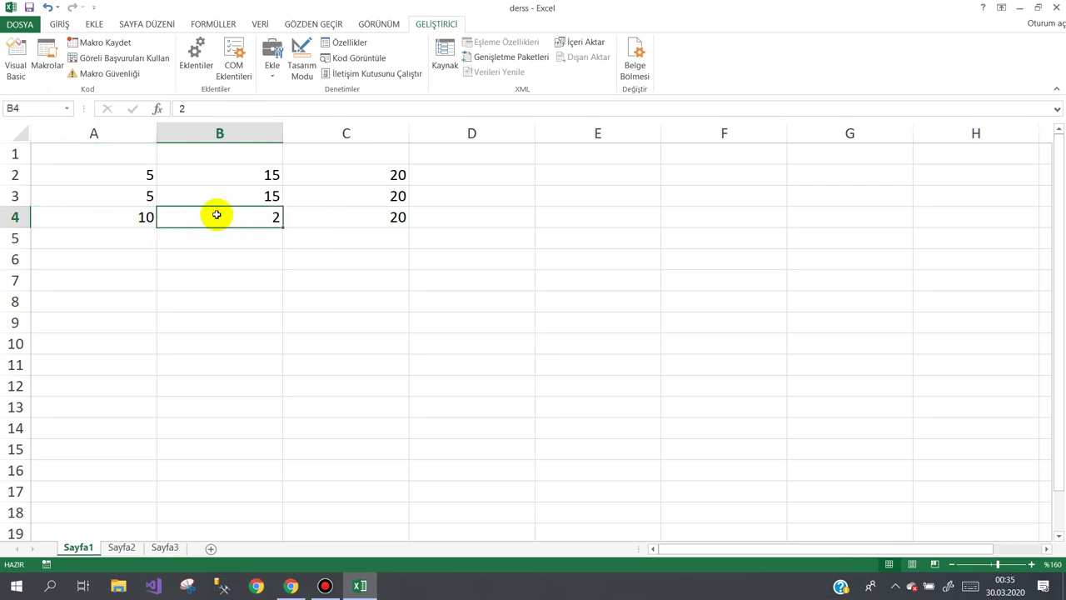
text(4)
key(Return)
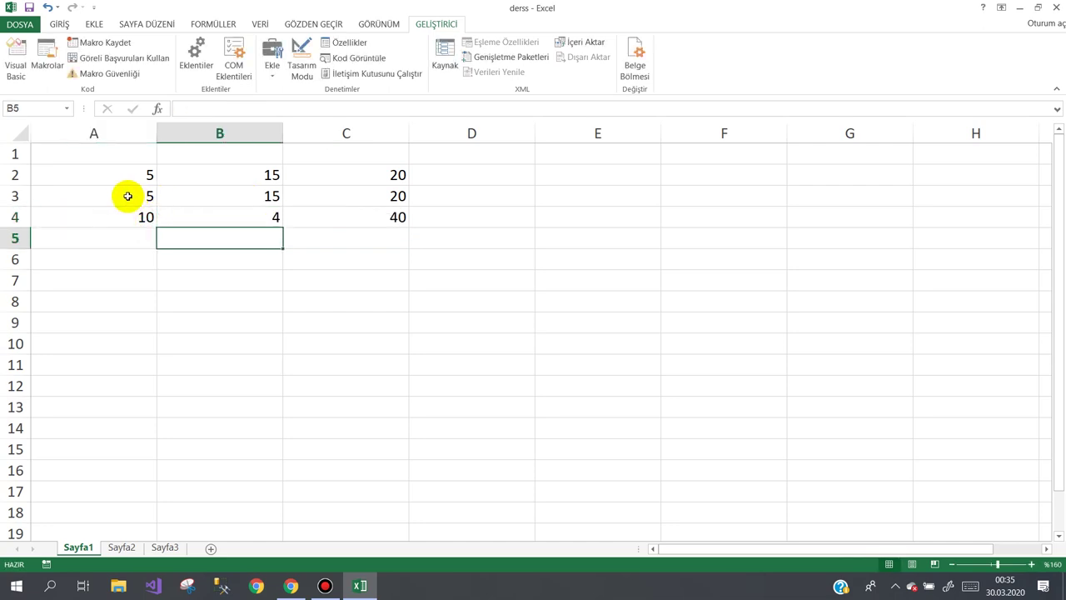
Change A3 to 10 so C3's toplaa result becomes 25, dismissing the İşlem Tamam message.
click(132, 197)
text(0)
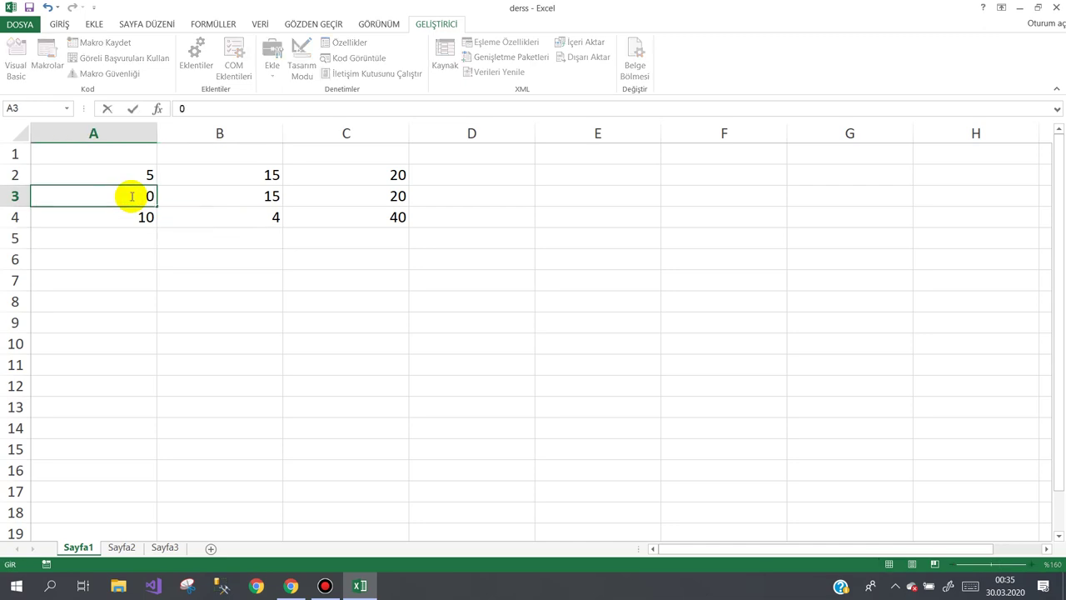
key(BackSpace)
text(0)
key(ctrl+Return)
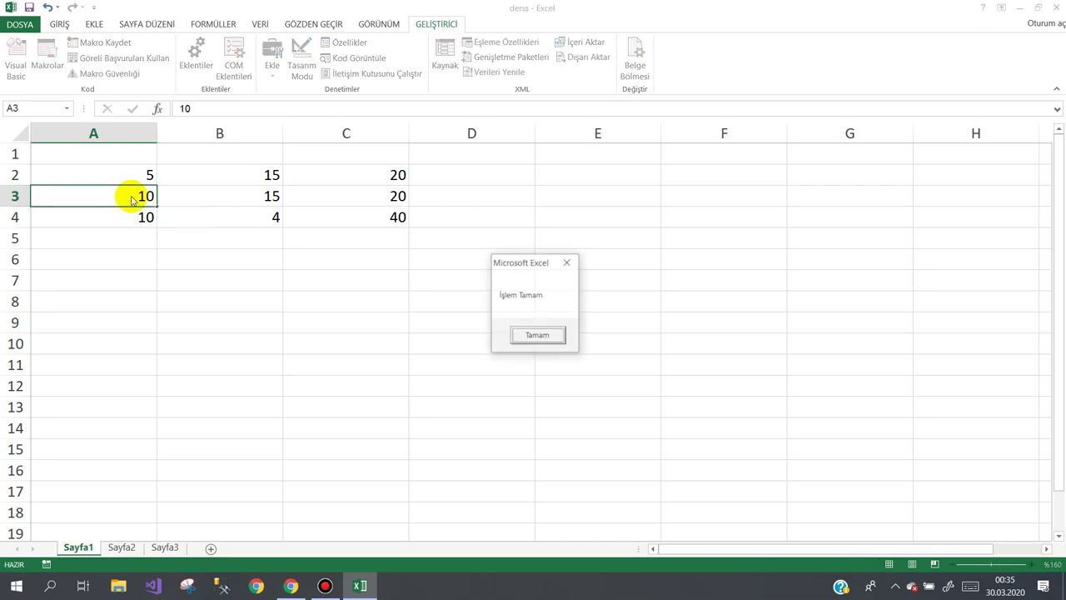
click(525, 334)
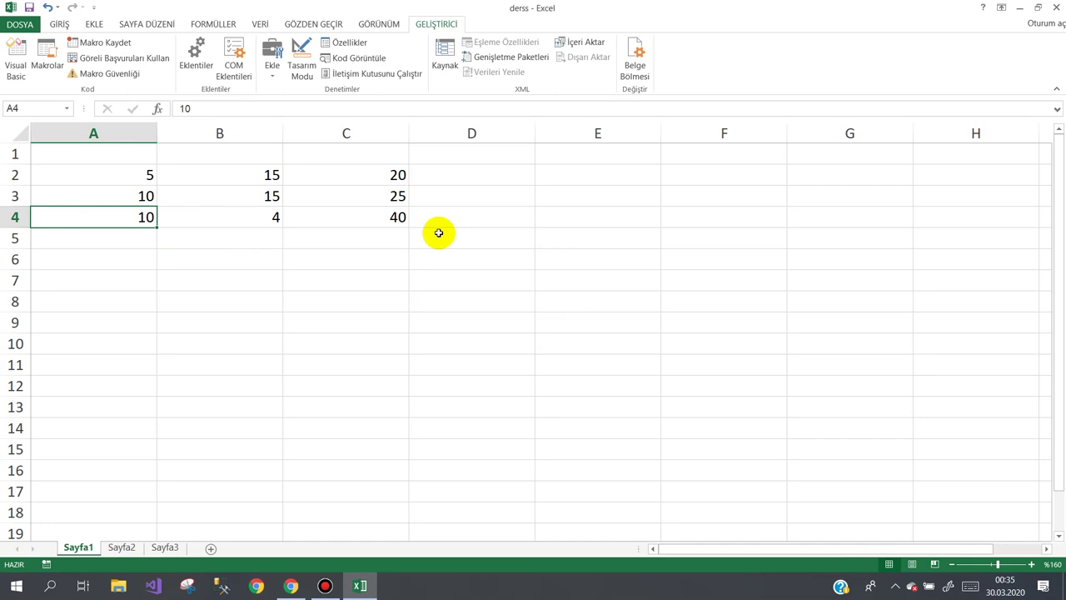
click(397, 198)
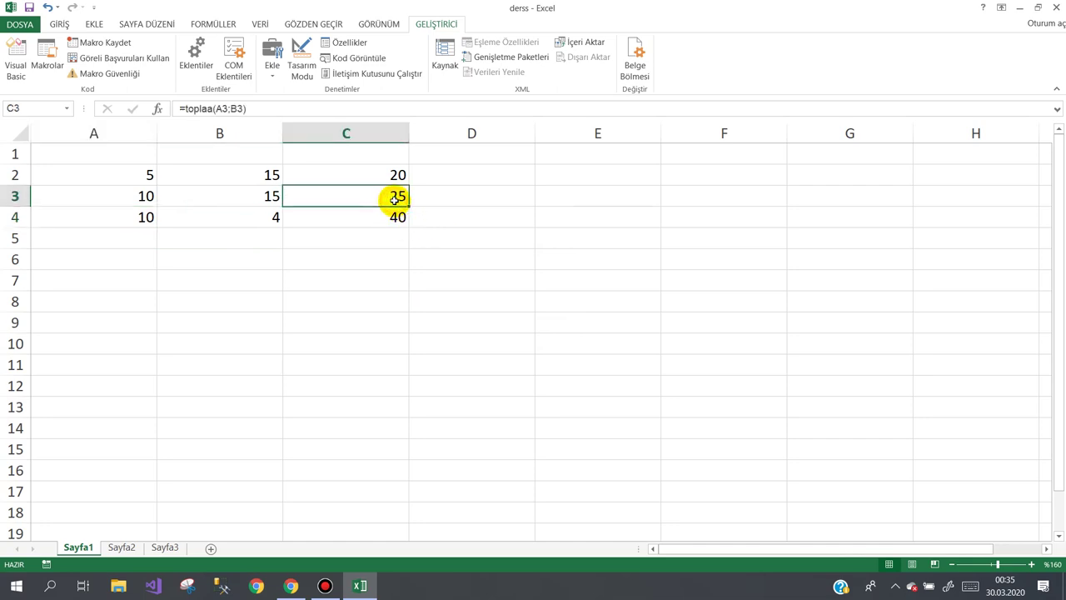
click(334, 238)
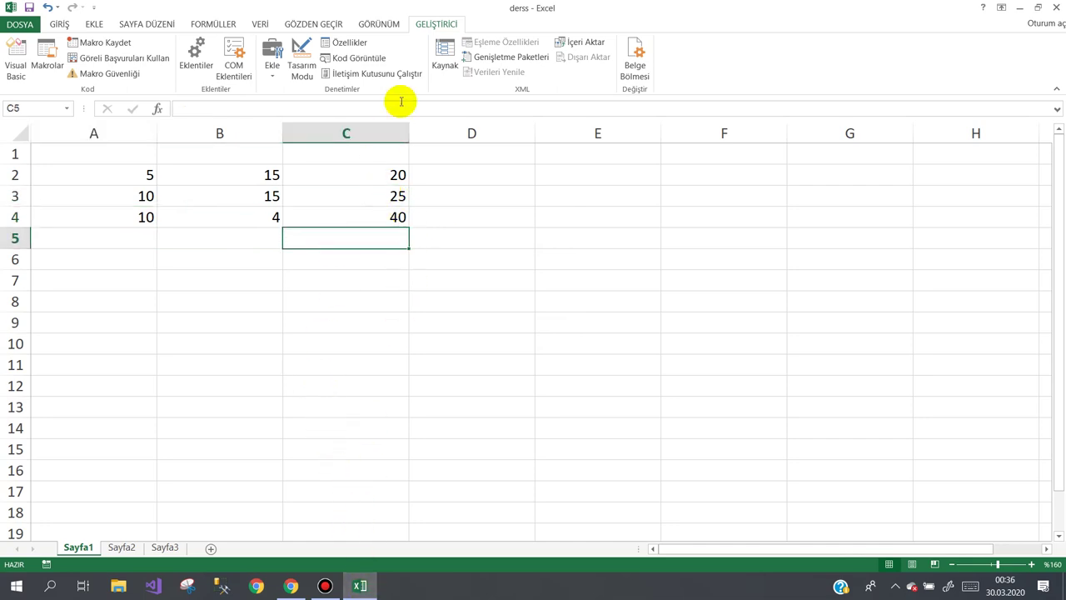
Declare Function ÇARPP(a As Double, b As Double) As Double below toplaa in Module1.
click(302, 59)
click(13, 58)
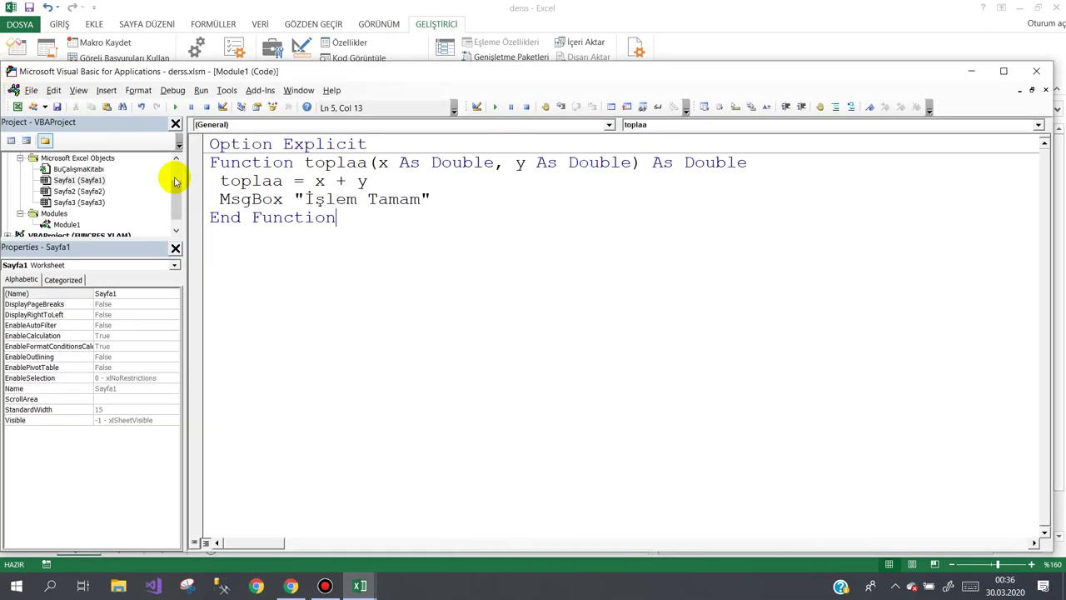
key(Return)
key(Return)
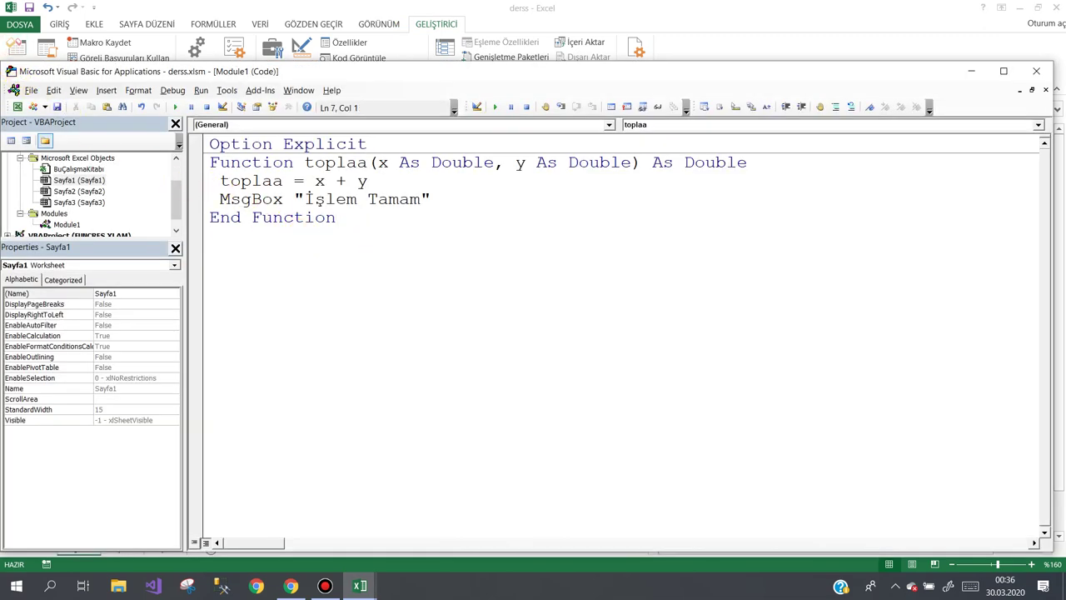
text(functi)
text(on)
text( ÇARP)
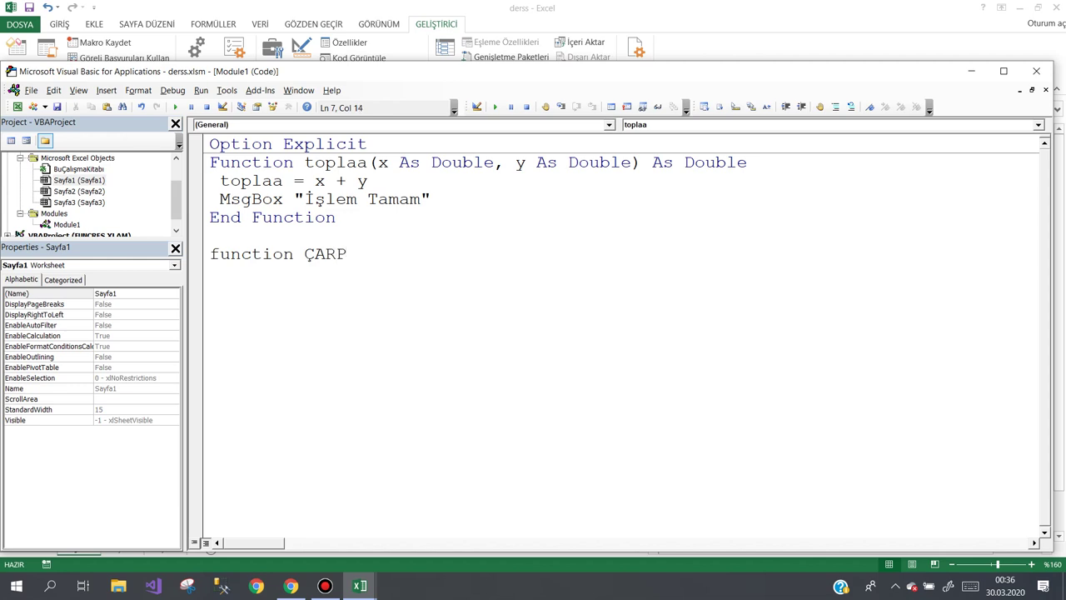
text(P()
text(a as )
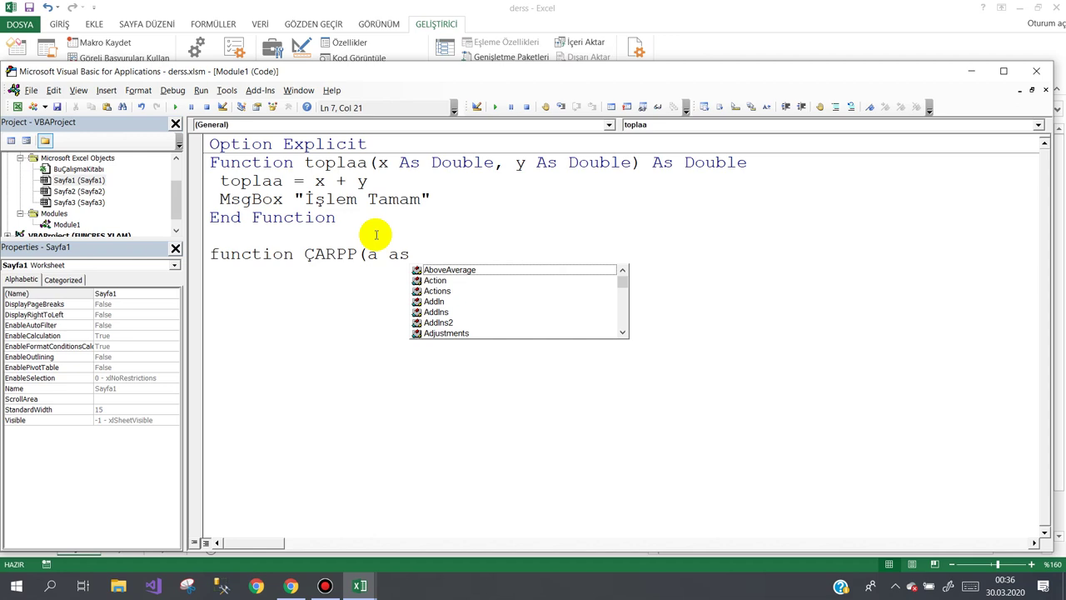
text(dou )
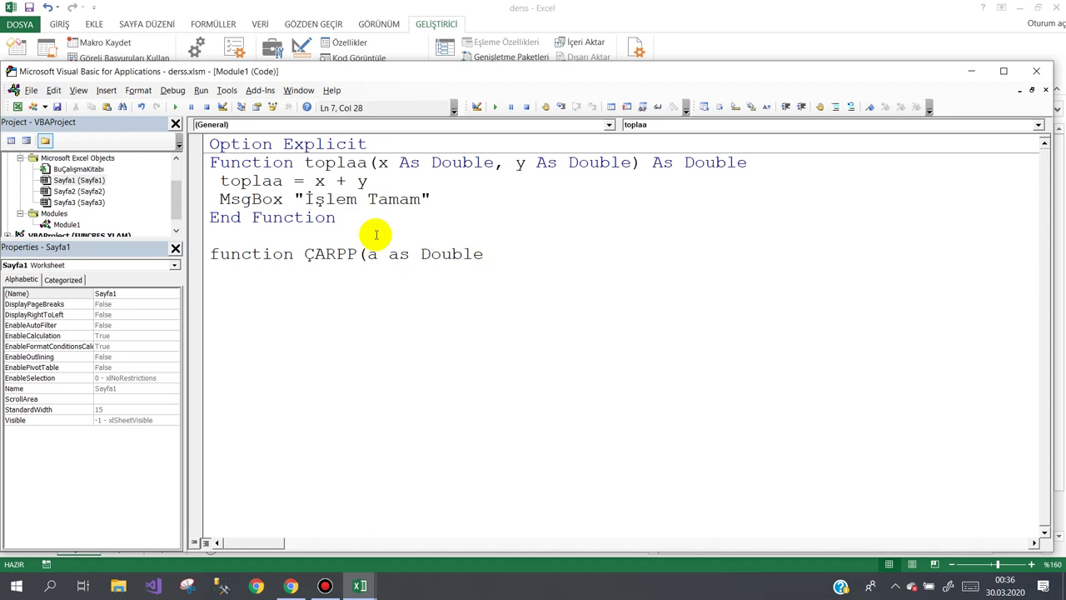
text(,)
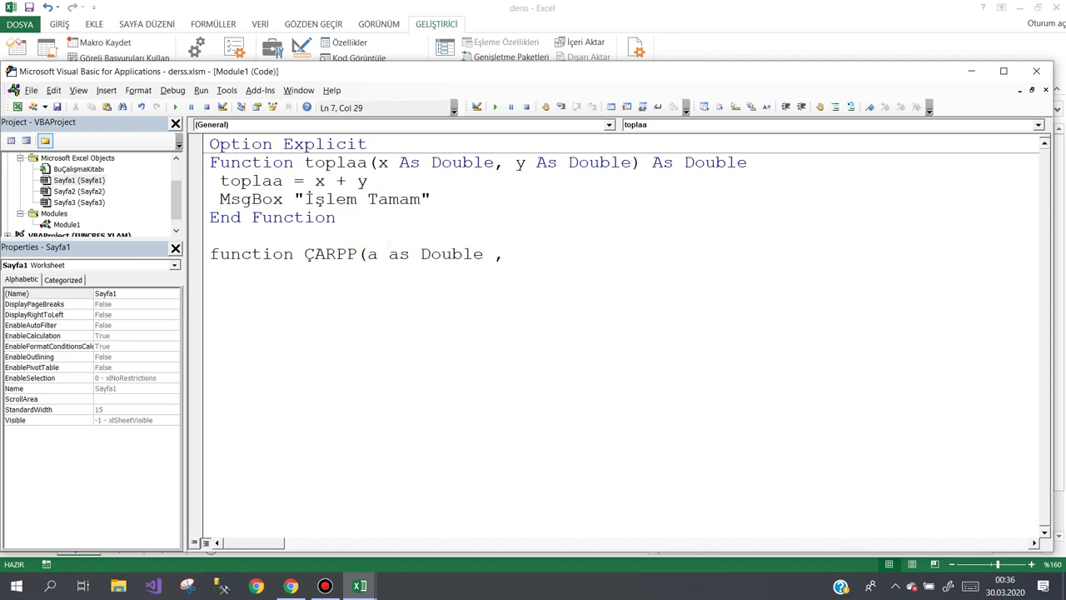
text(b as do)
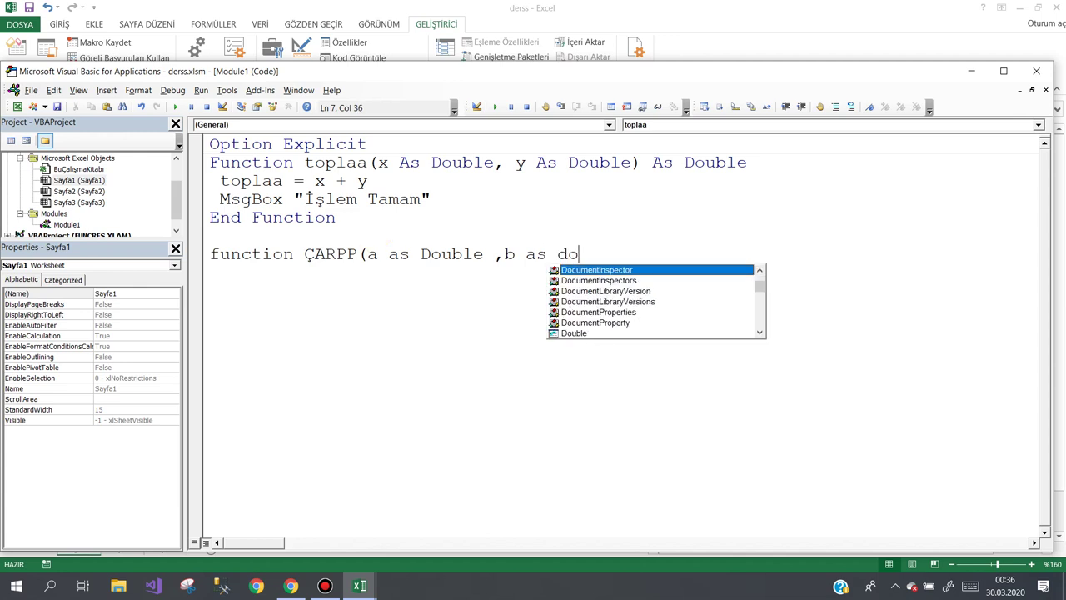
text(uble))
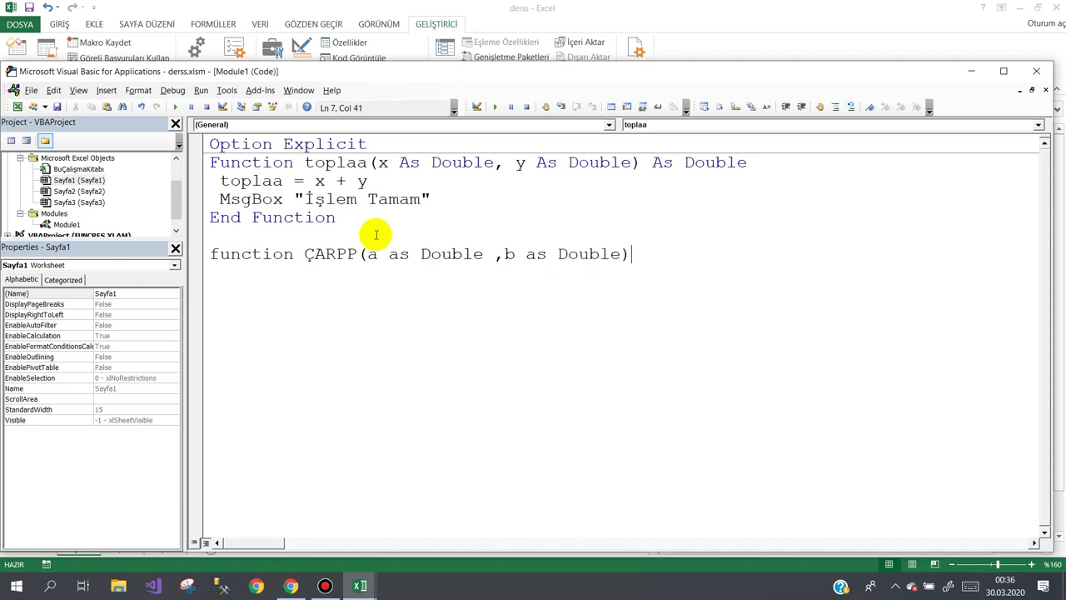
text( as )
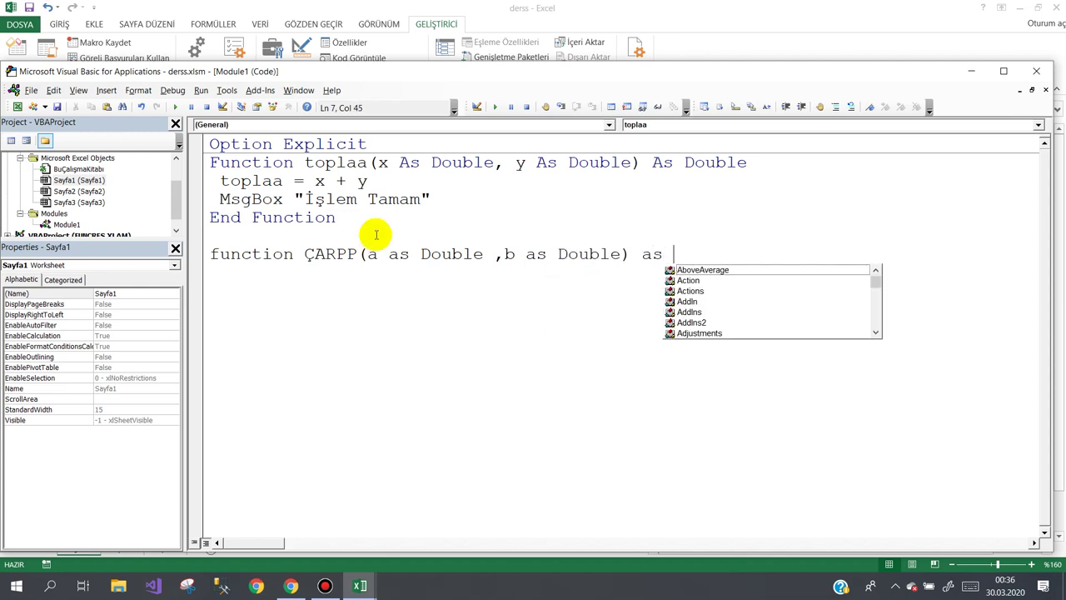
text(dou)
key(Return)
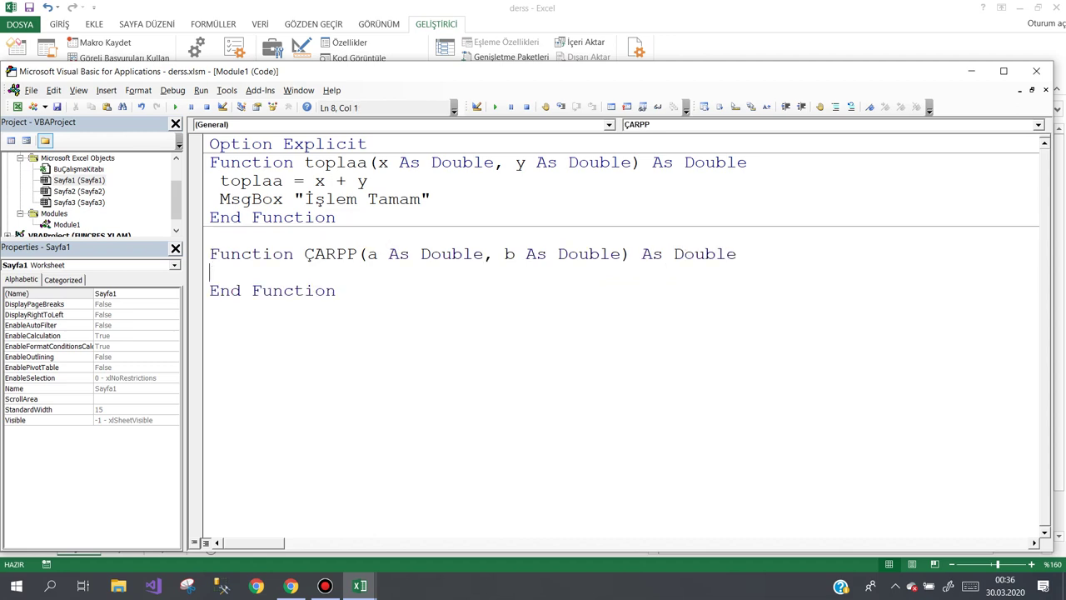
Write the function body as ÇARPIM = a * b.
text(Ç)
key(BackSpace)
text(ÇA)
text(RPIM=)
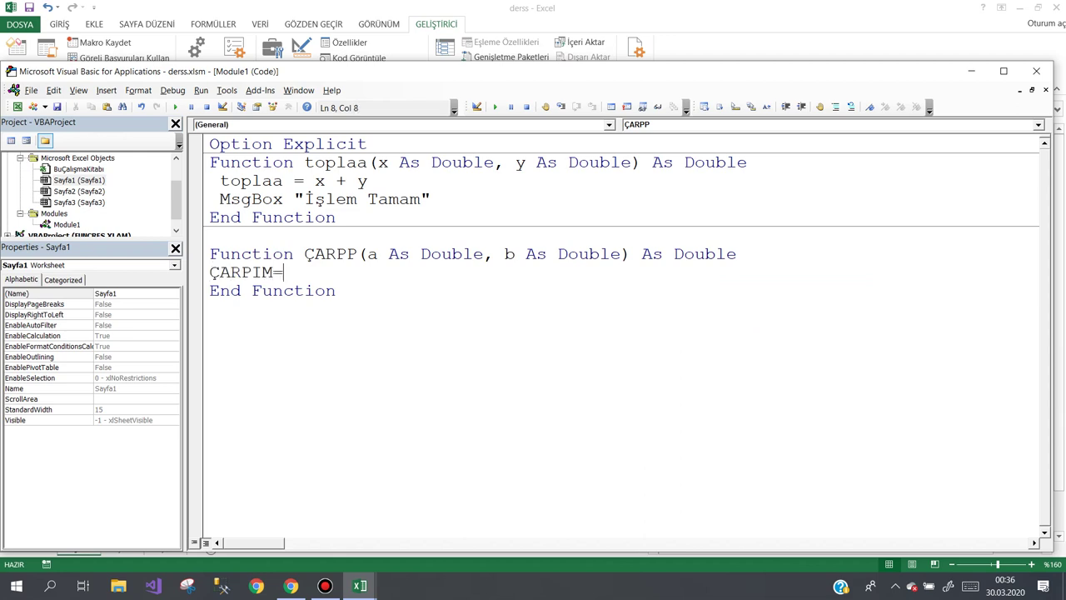
text(A*)
text(B)
key(BackSpace)
key(BackSpace)
key(BackSpace)
text(a)
text(*b)
key(Down)
Close the VBA editor and enter =ÇARPP(A5;B5) in C5, triggering a Variable not defined error.
click(1036, 74)
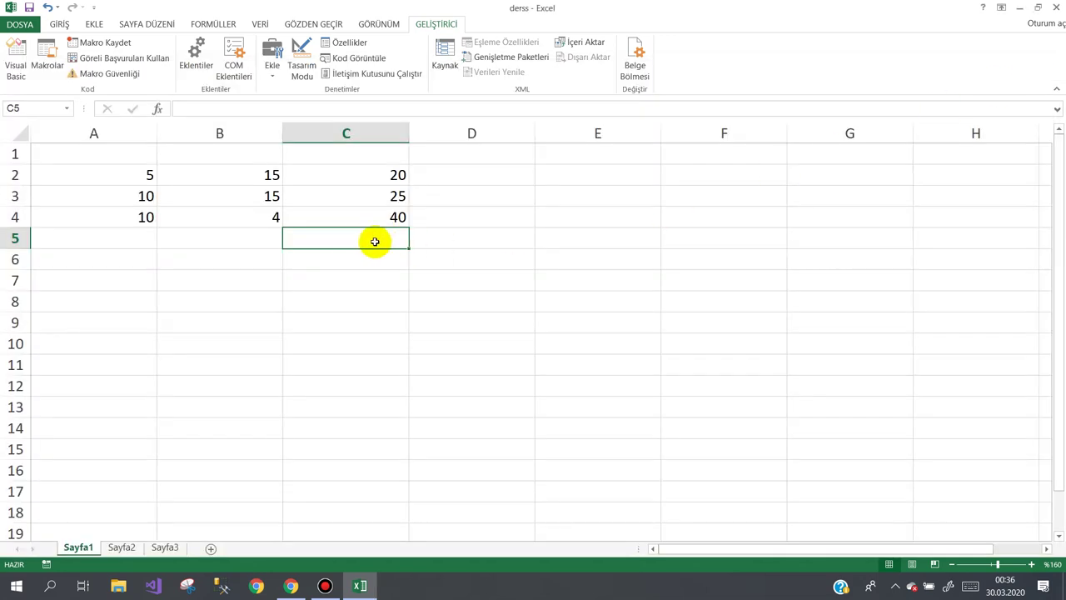
text(=)
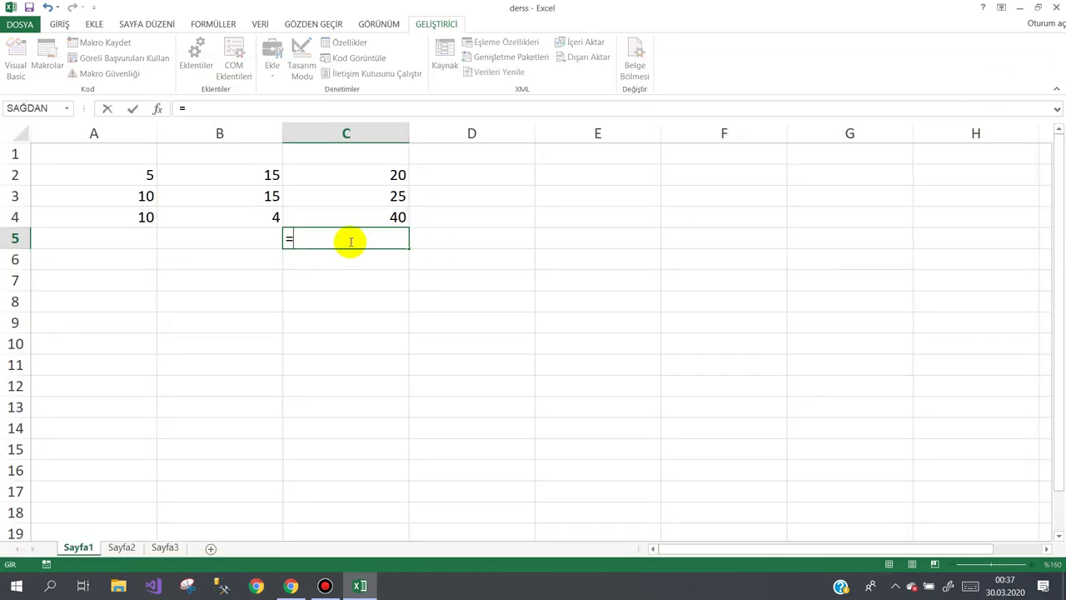
text(çarp)
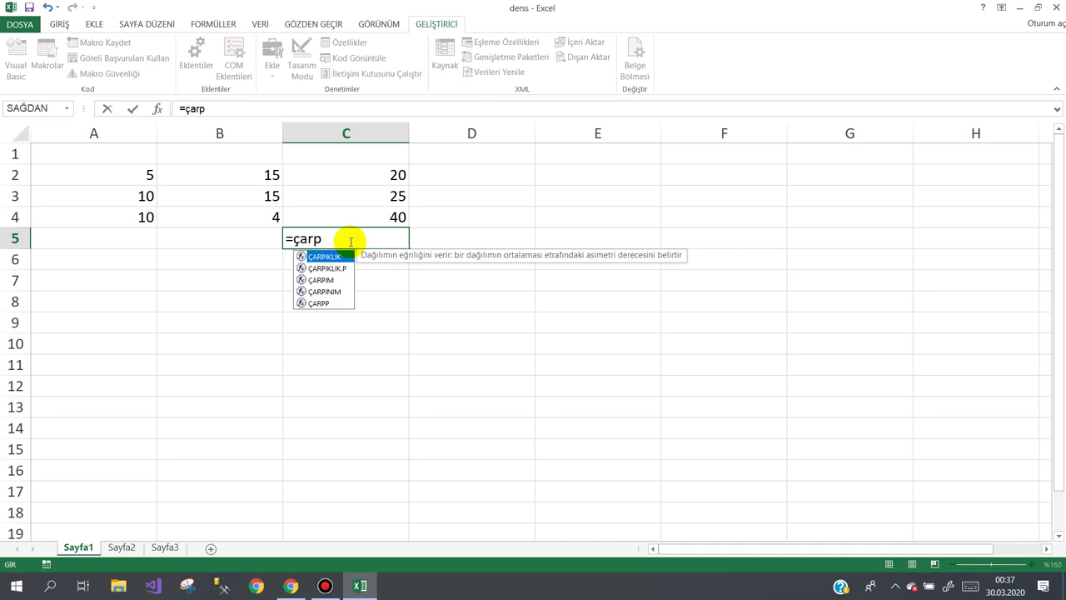
key(Down)
key(Down)
key(Down)
key(Up)
key(Down)
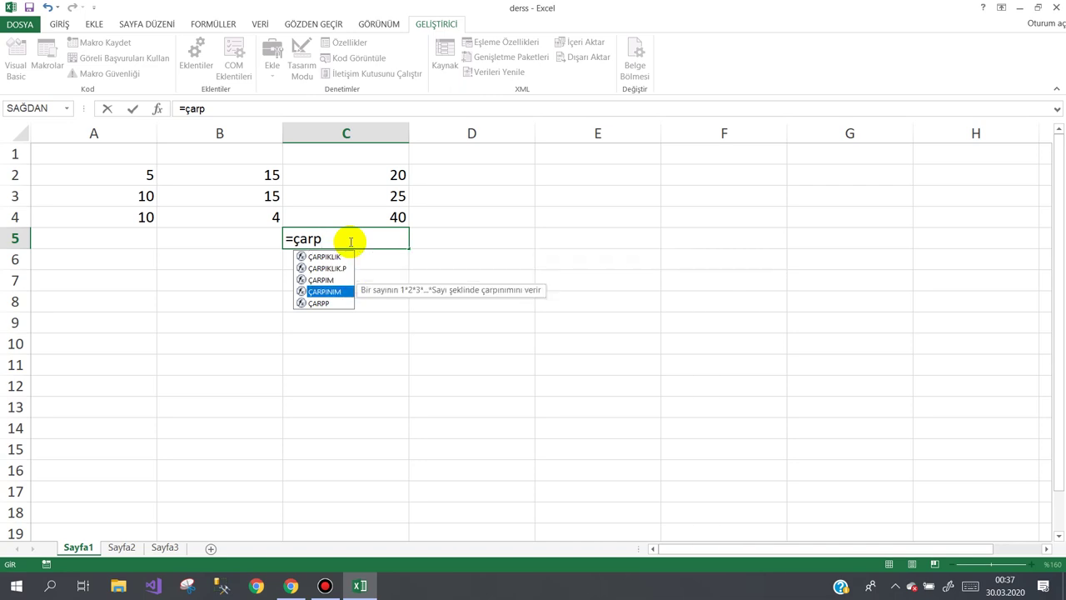
key(Down)
key(Tab)
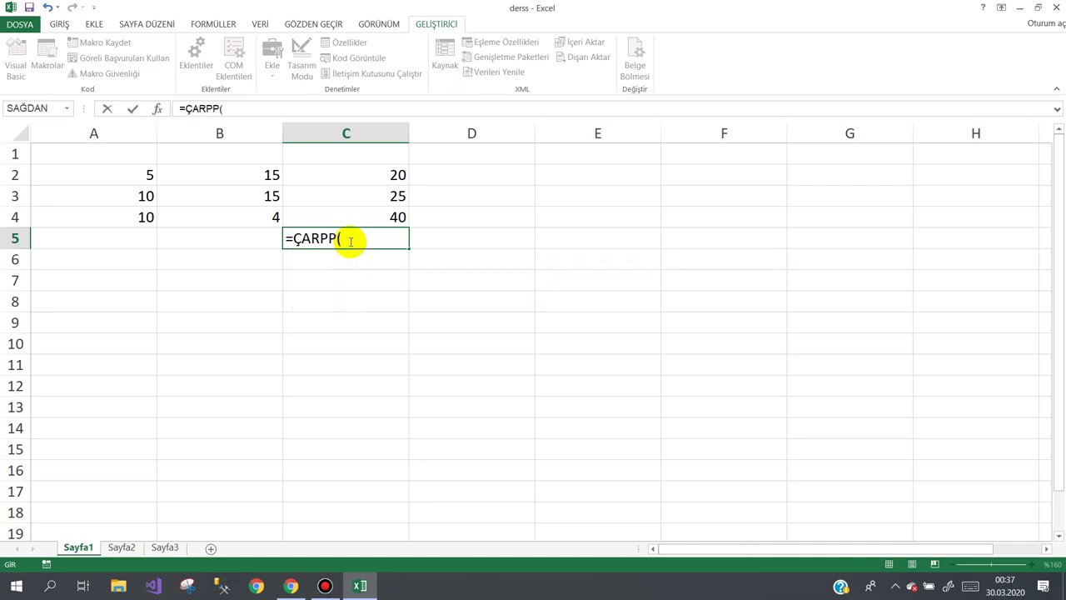
click(115, 240)
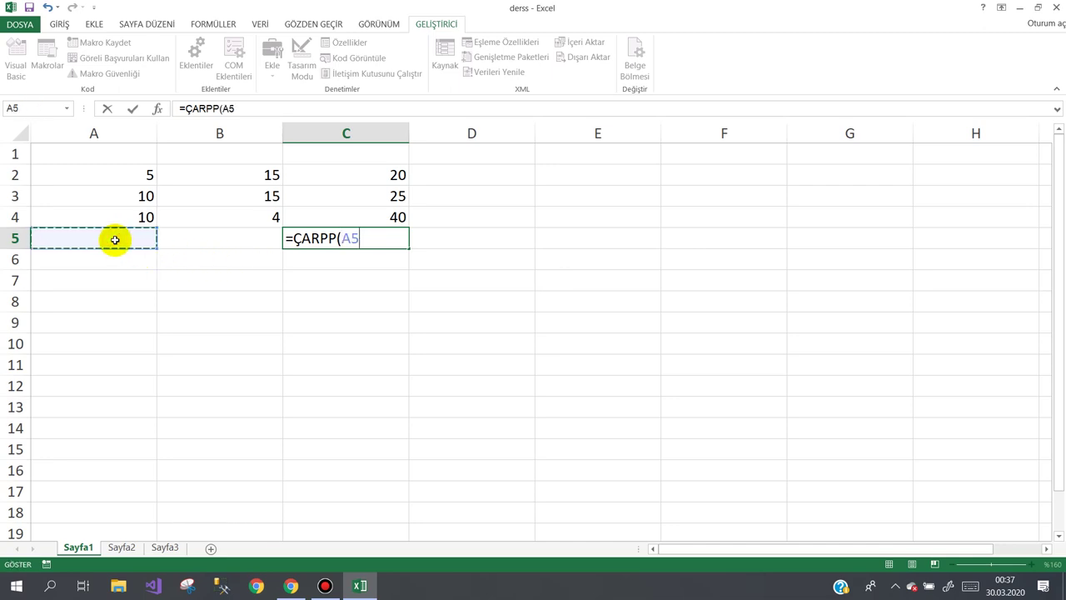
text(;)
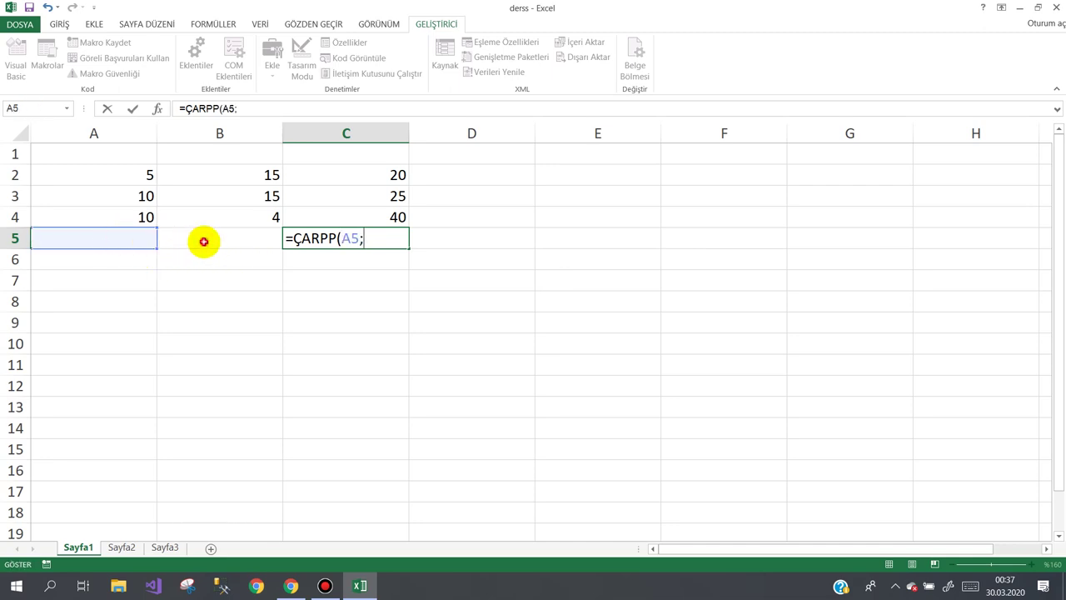
click(203, 241)
text())
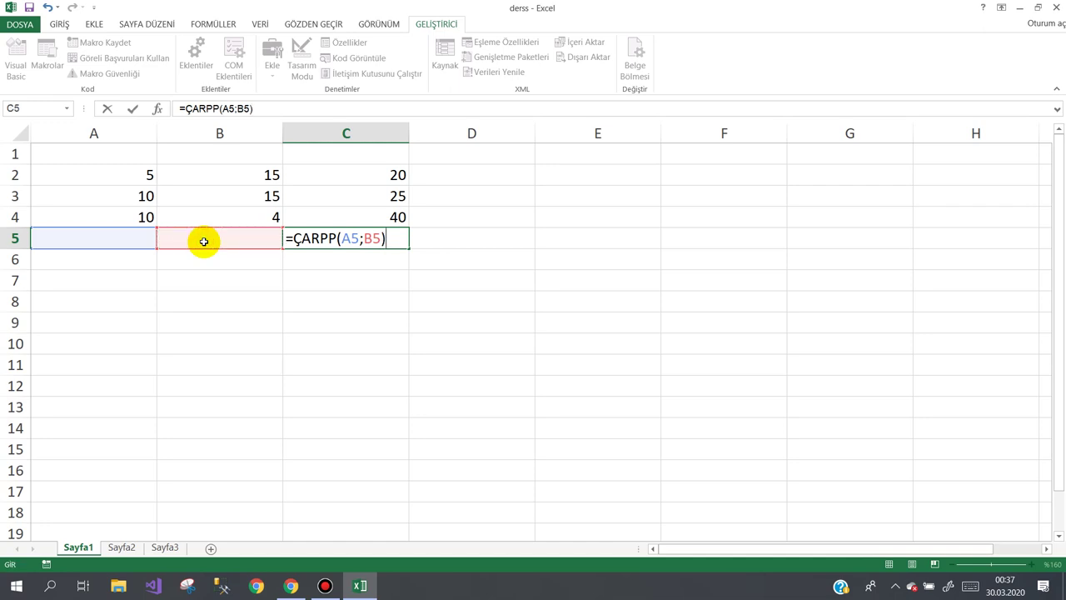
key(Return)
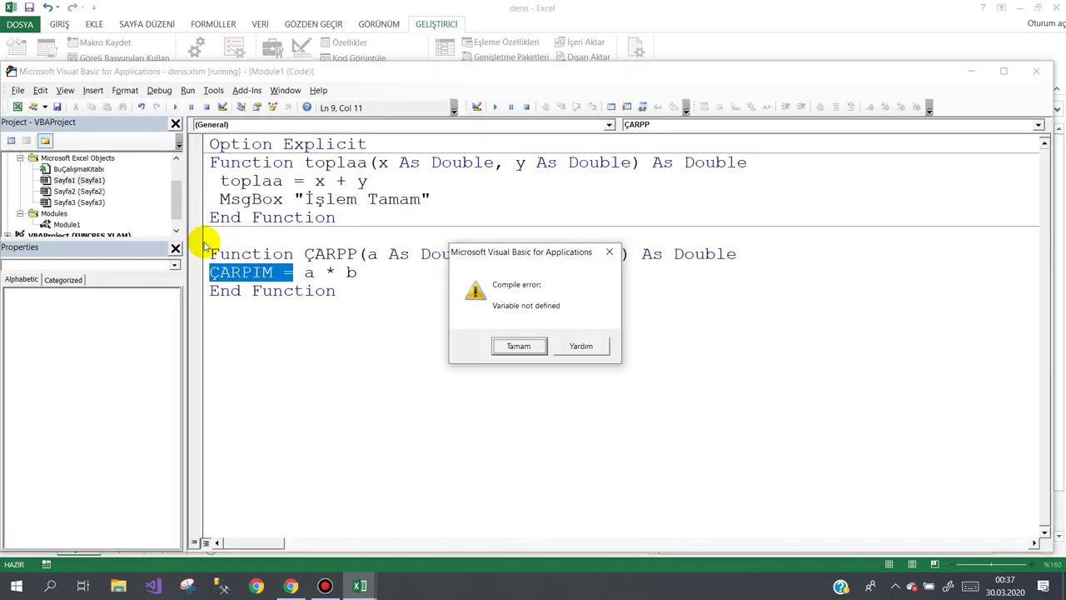
Rename ÇARPIM to ÇARPP on the result line, then continue execution and return to Excel.
key(Return)
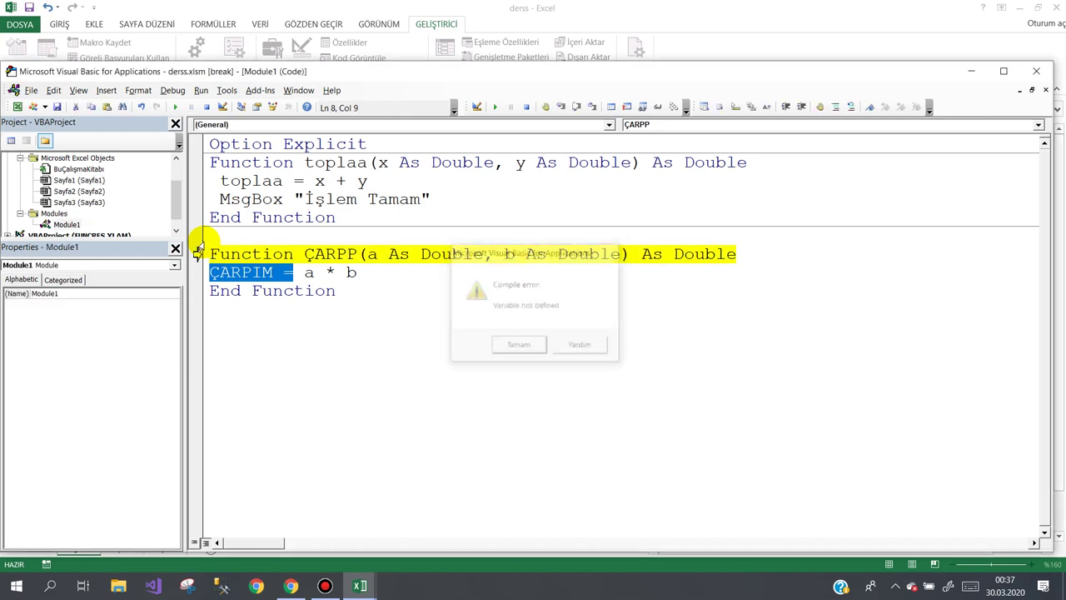
click(325, 253)
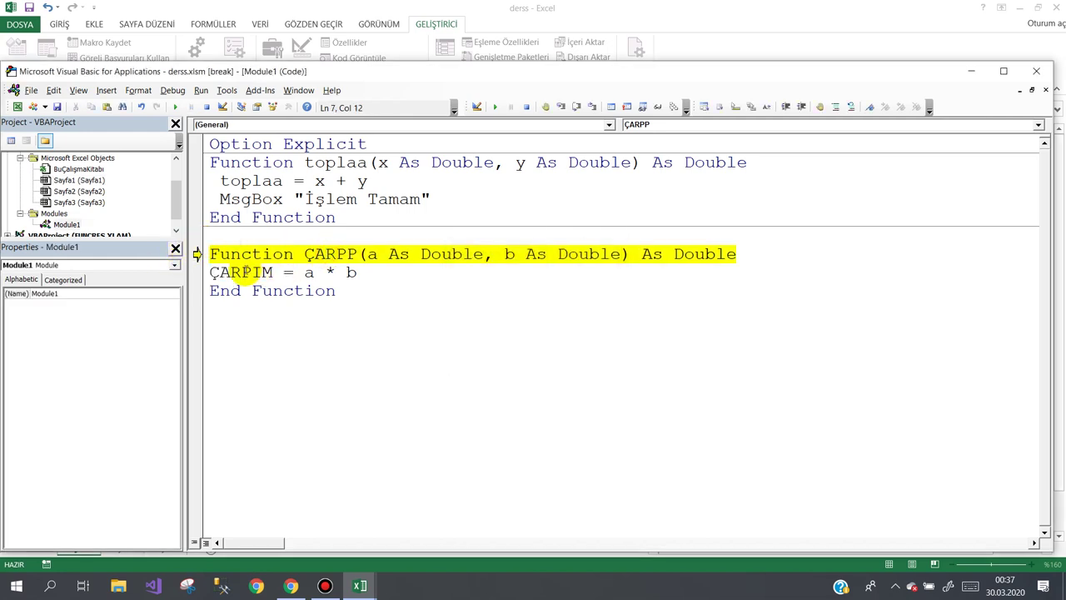
click(243, 271)
drag(251, 271, 273, 272)
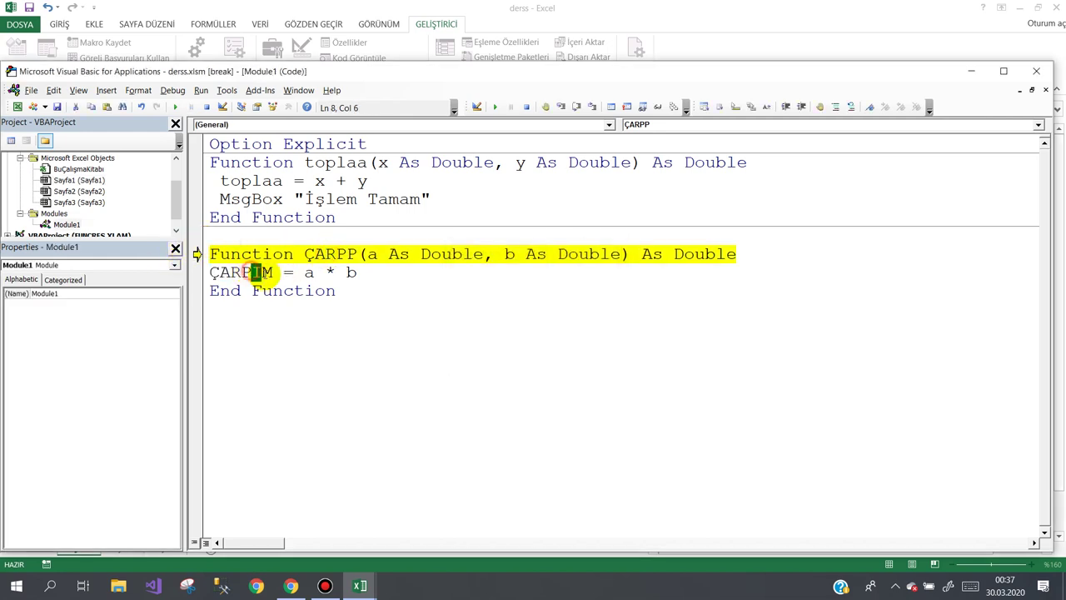
text(p)
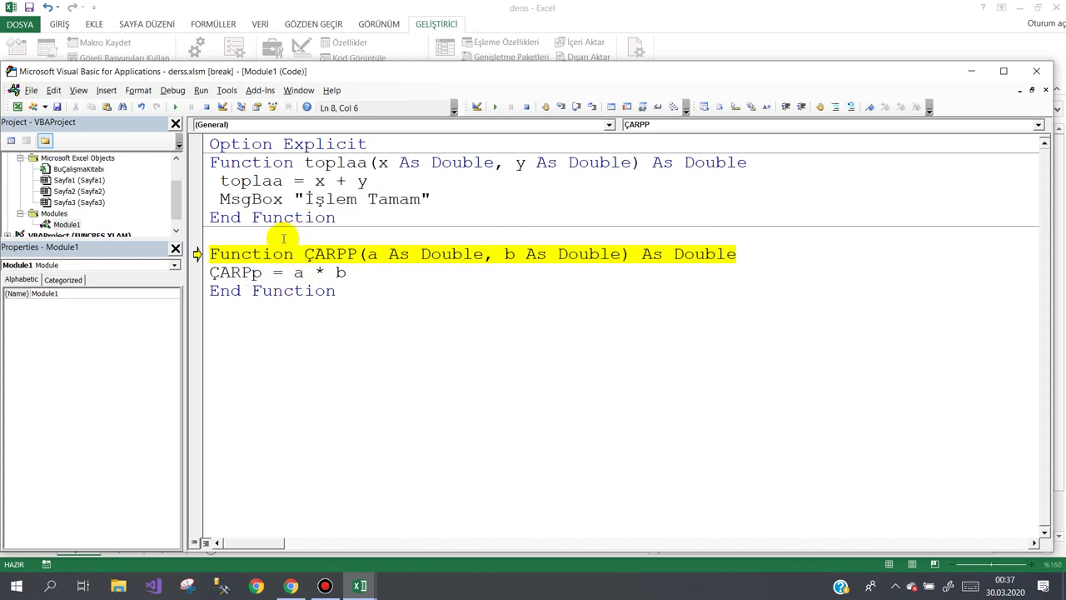
key(BackSpace)
text(P)
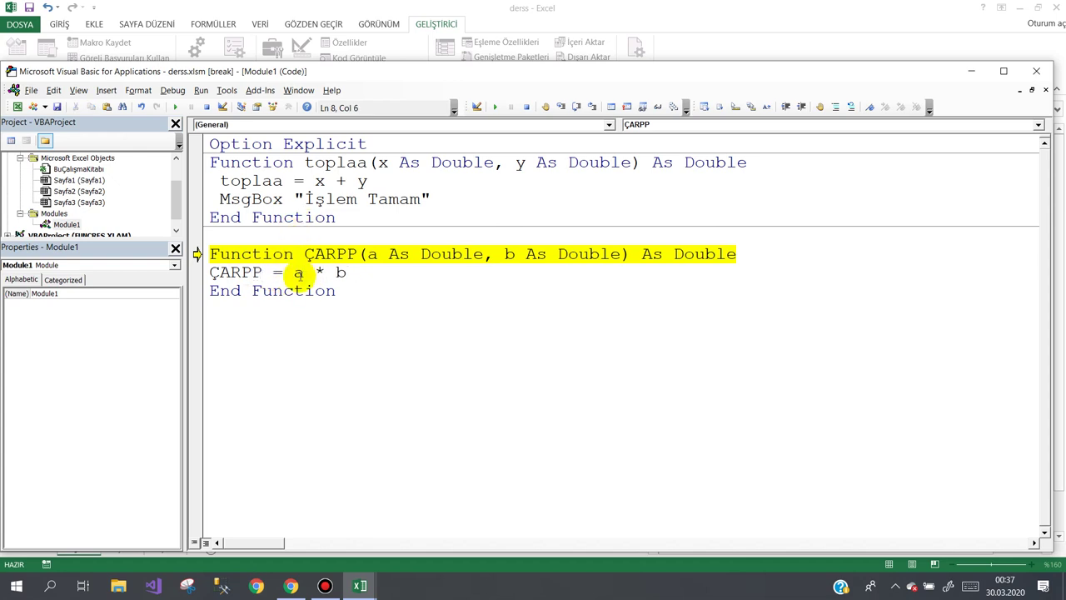
click(177, 108)
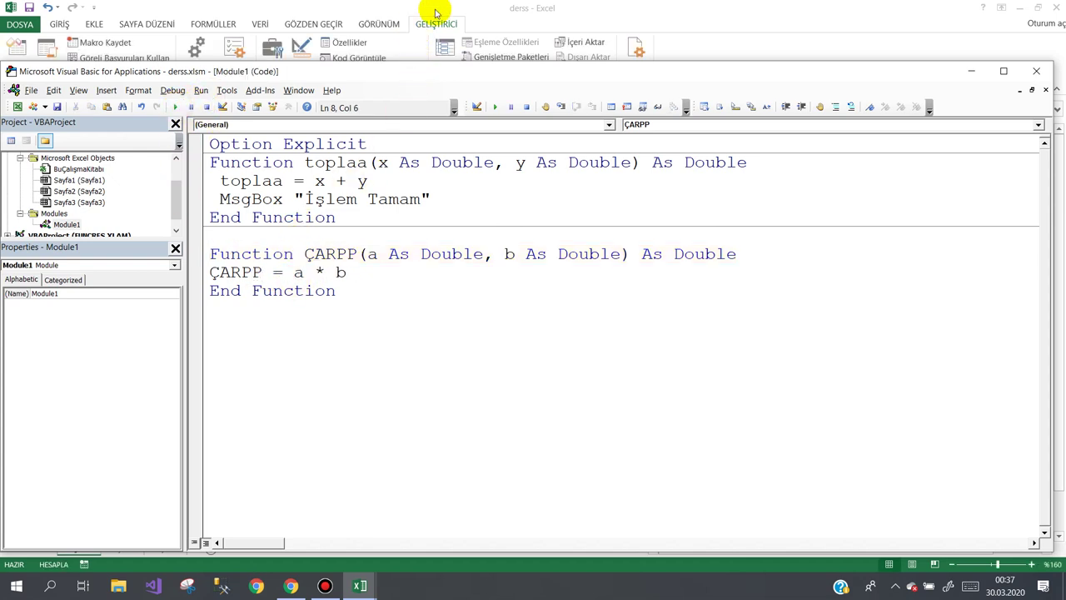
click(612, 8)
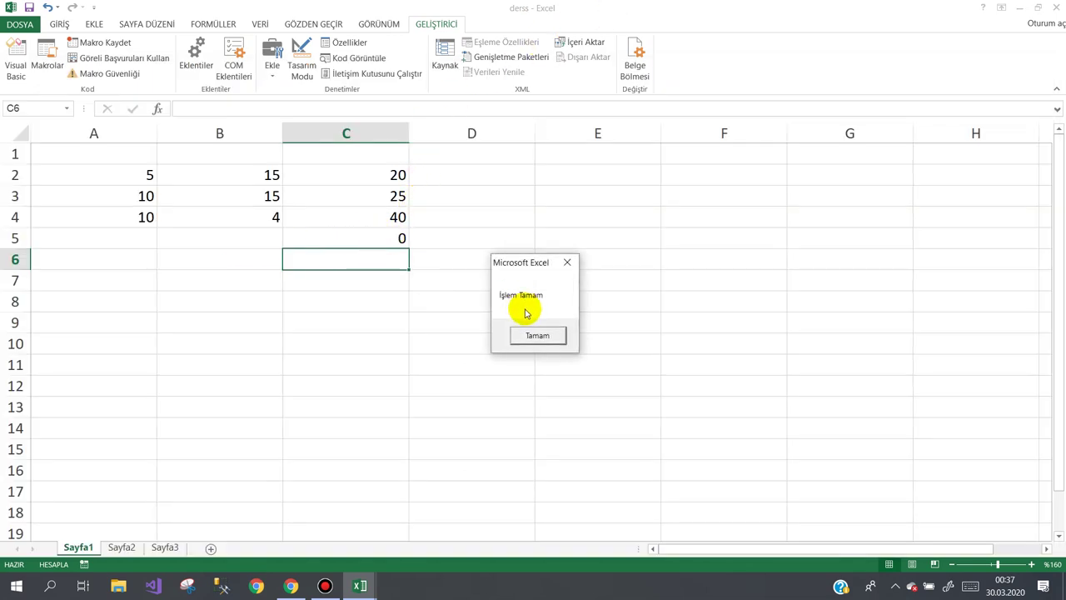
Dismiss the İşlem Tamam message and re-enter =ÇARPP(A5;B5) in C5.
click(538, 333)
click(340, 238)
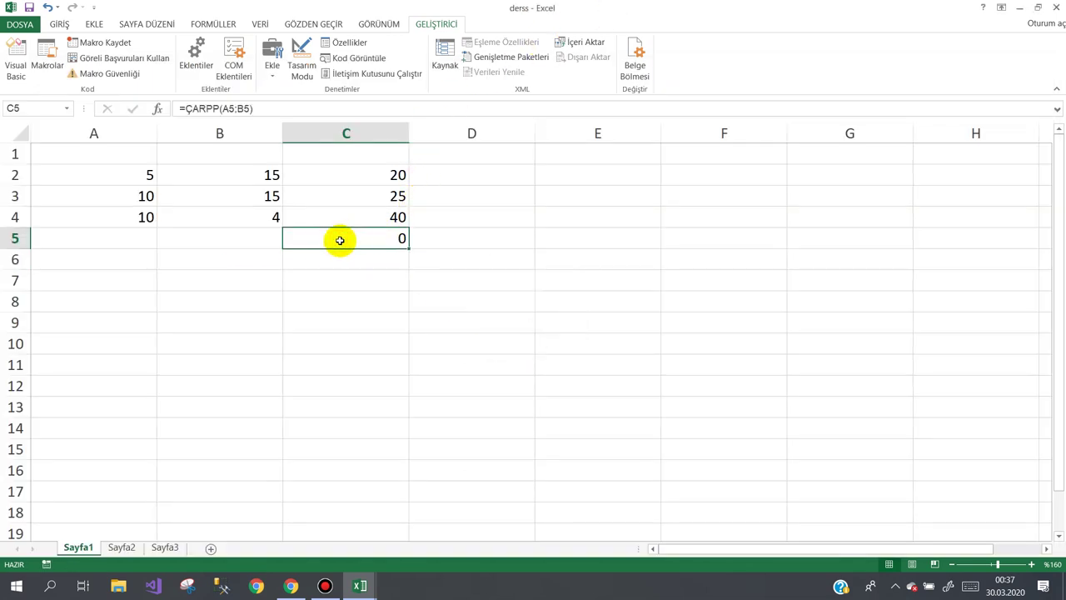
key(Delete)
text(=çar)
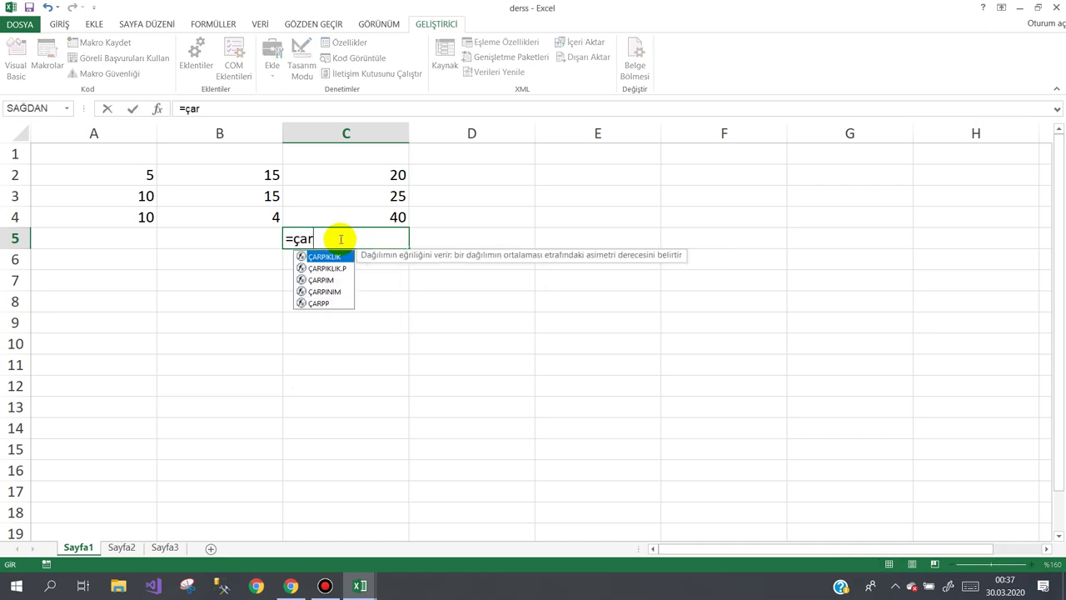
text(p)
text(ç)
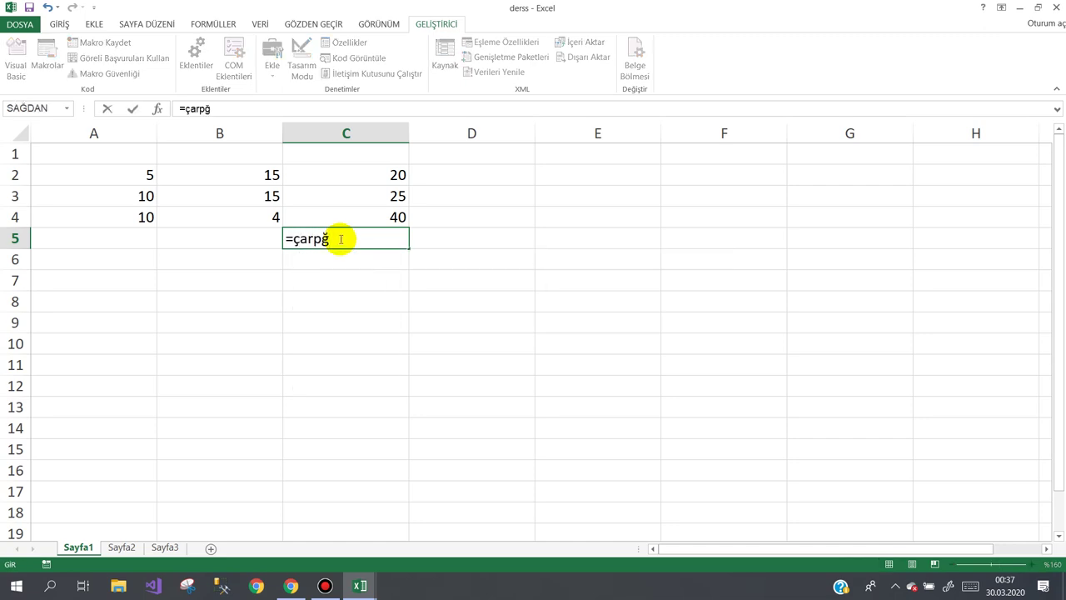
key(BackSpace)
text(p)
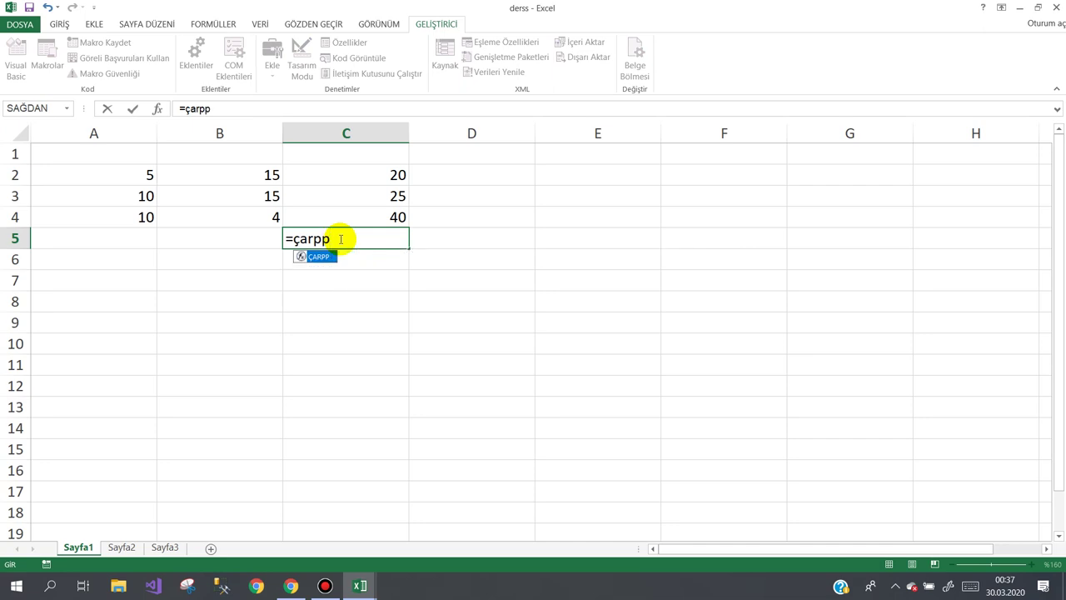
key(Tab)
click(150, 239)
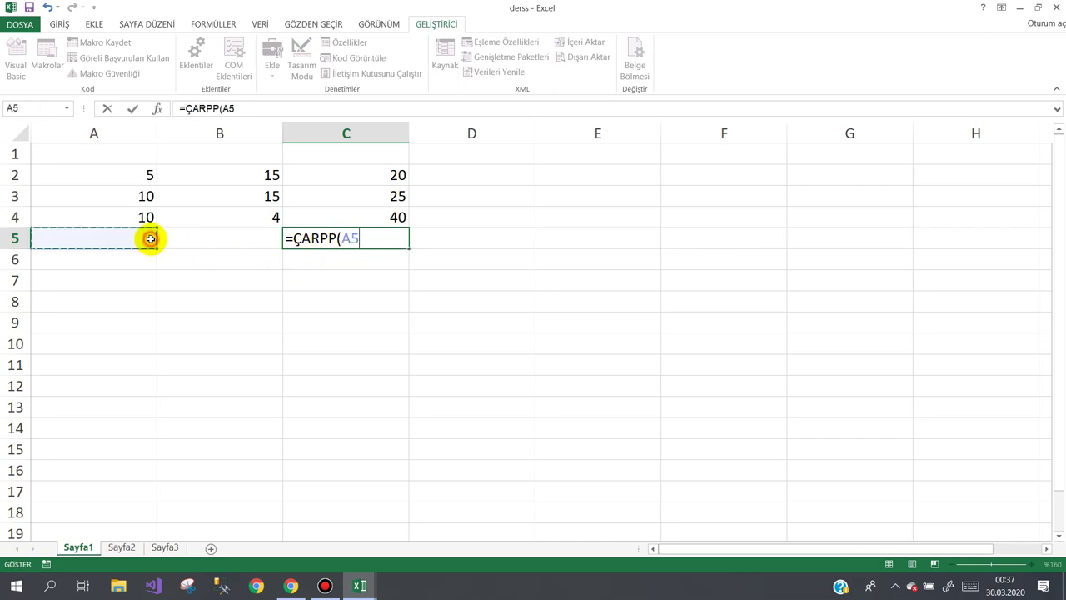
text(;)
click(227, 235)
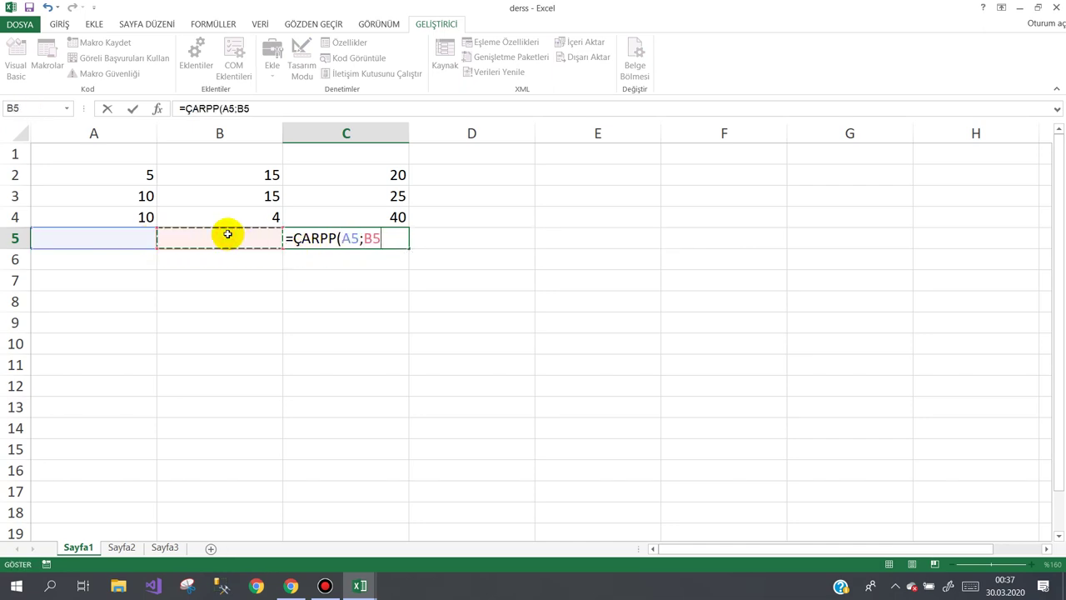
text())
key(Return)
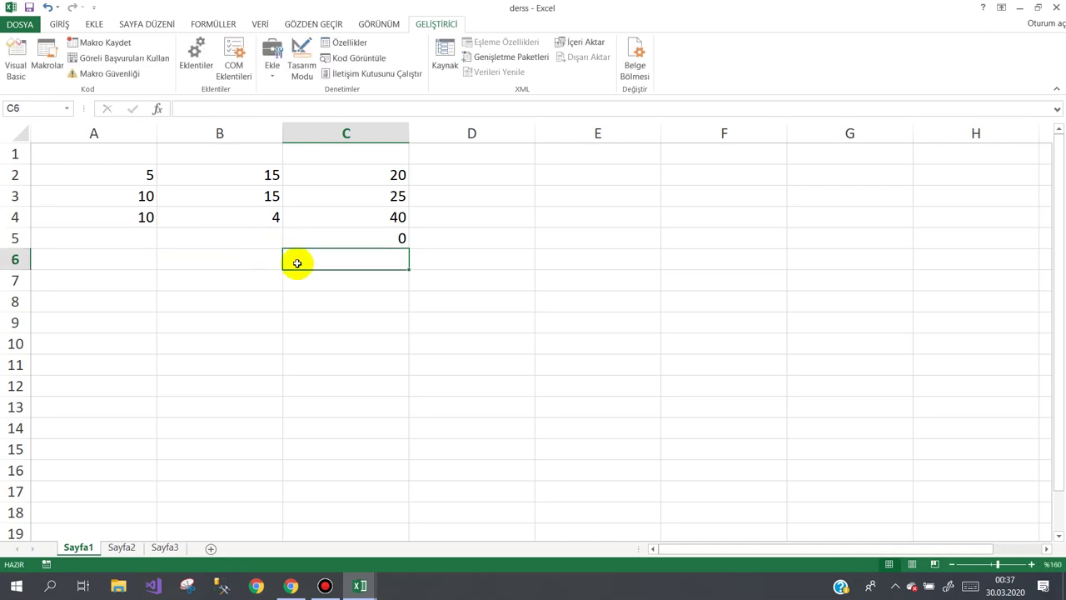
Enter 10 in A5 and 4 in B5 so C5 returns 40.
click(140, 239)
text(10)
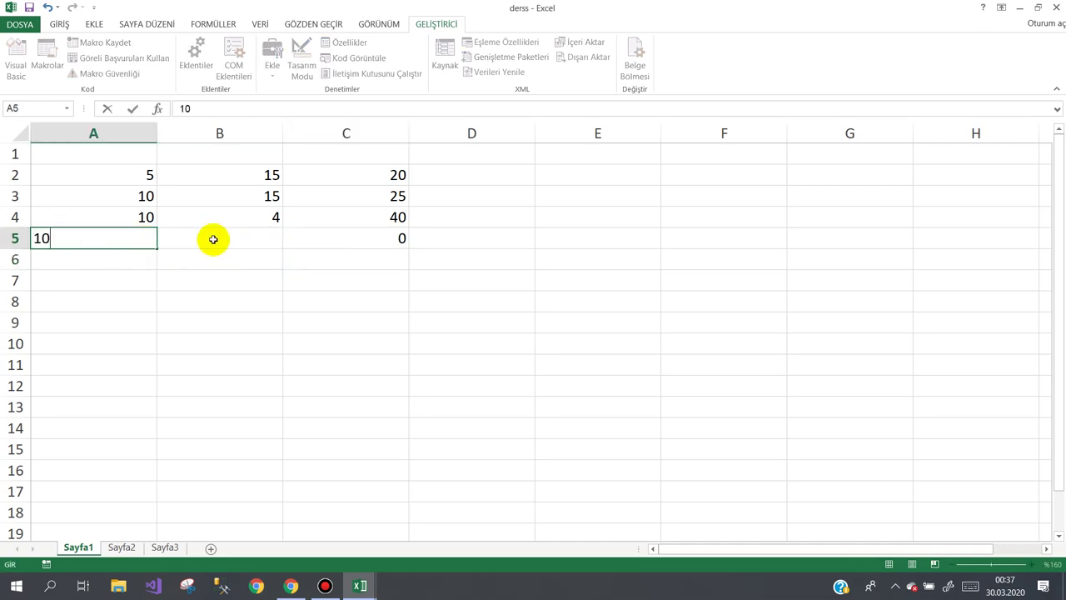
click(213, 239)
text(4)
key(Return)
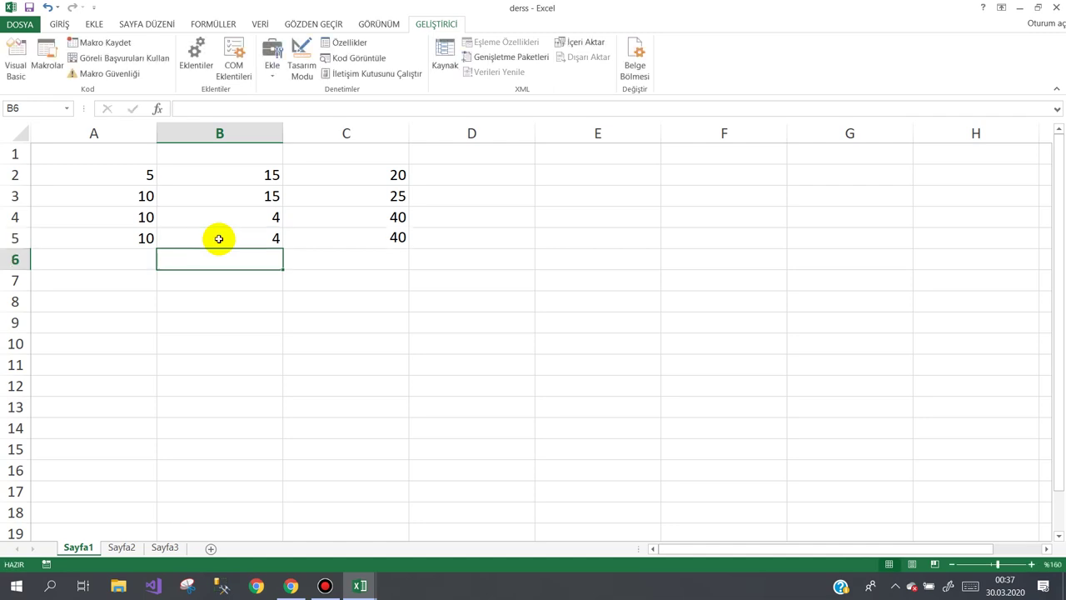
click(357, 236)
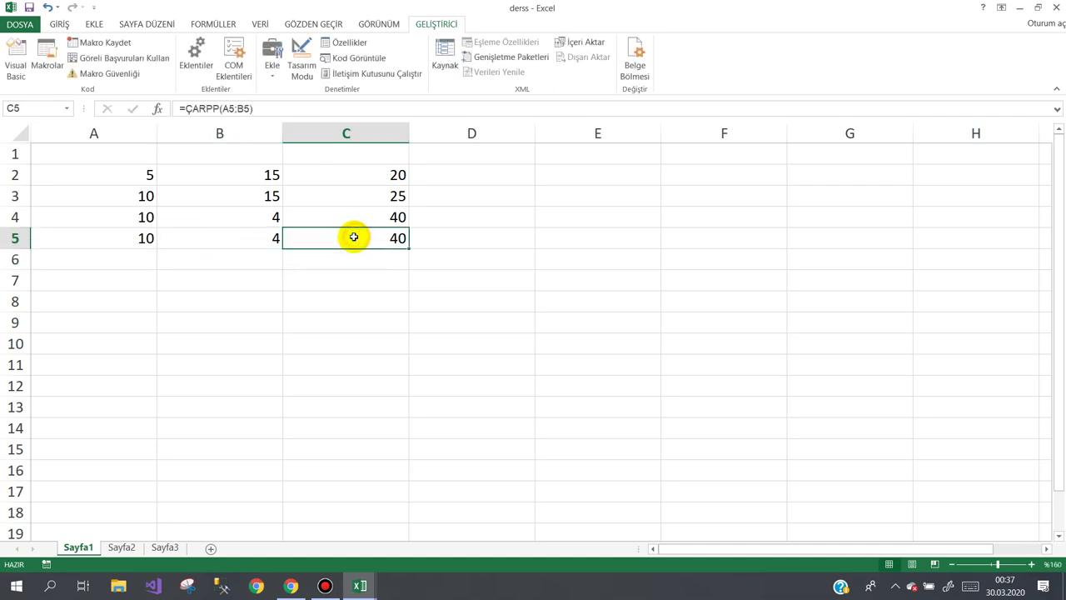
click(360, 585)
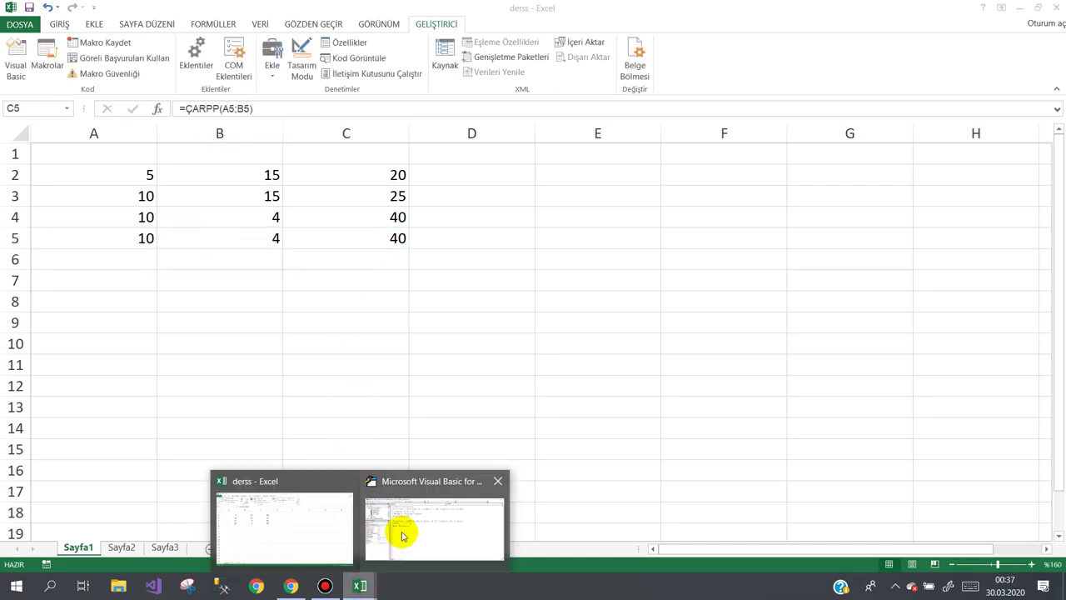
Type Function bosmu(x As Range) As Boolean on the empty line after ÇARPP.
click(409, 516)
click(361, 300)
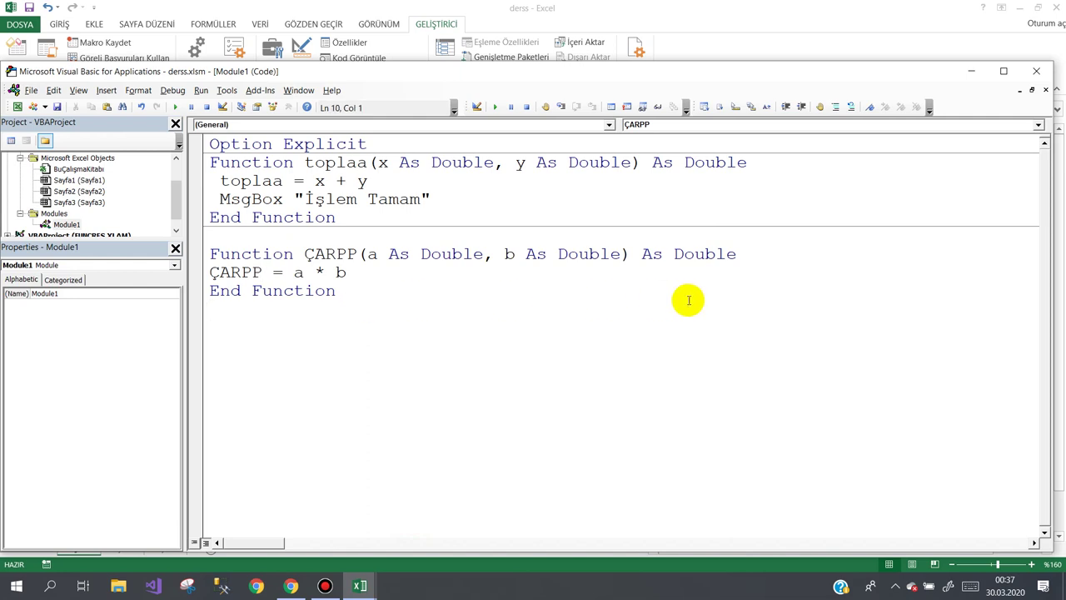
text(FUN)
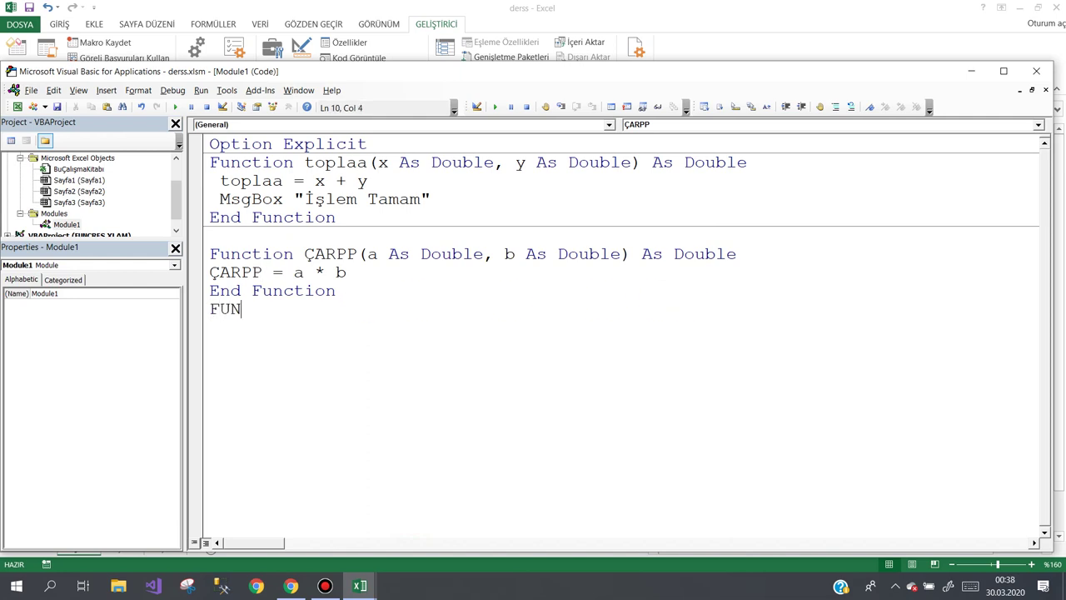
key(BackSpace)
key(BackSpace)
key(BackSpace)
text(fun)
text(cti)
text(on)
text( bosmu)
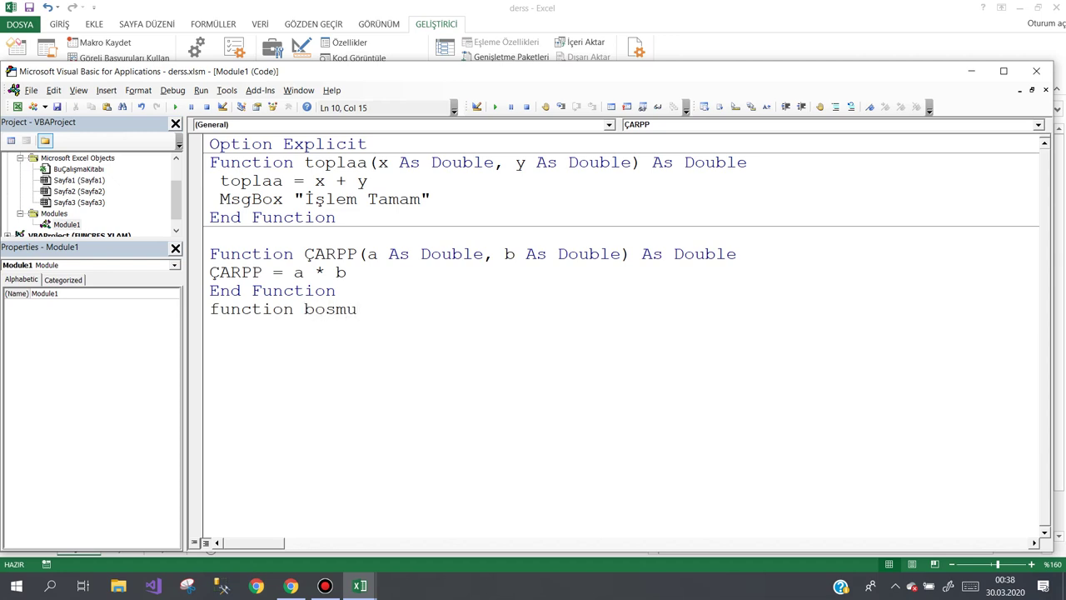
text(()
text(a)
key(BackSpace)
text(x as r)
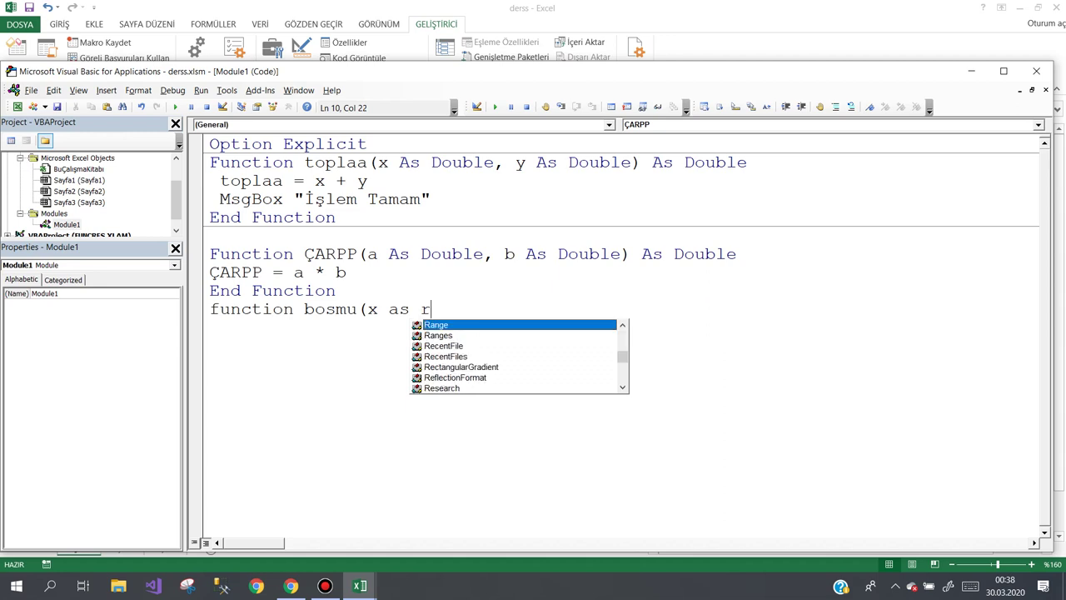
text(ange)
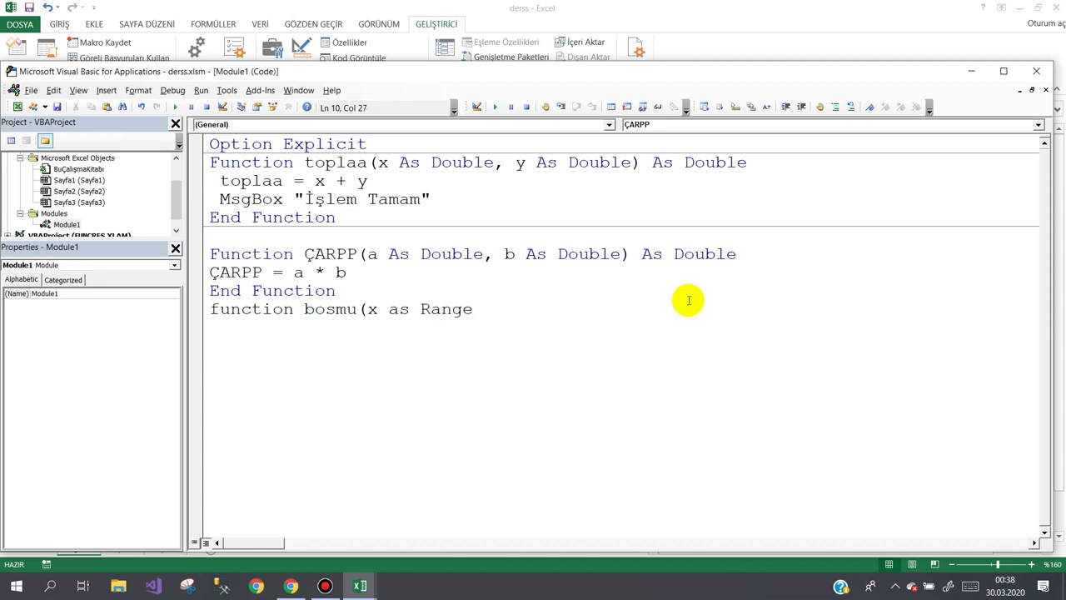
text( ))
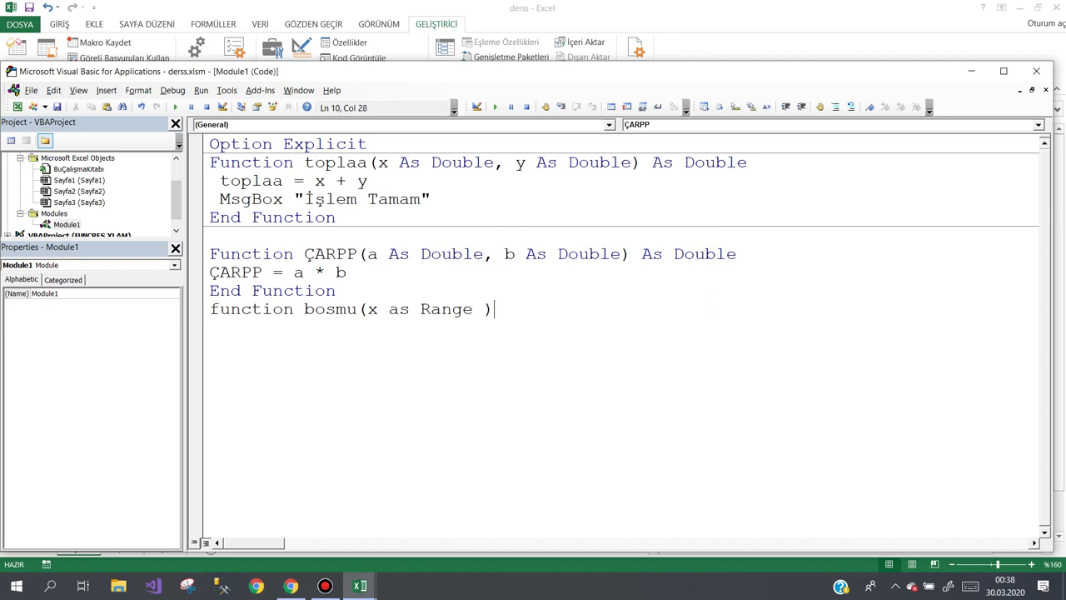
text( as )
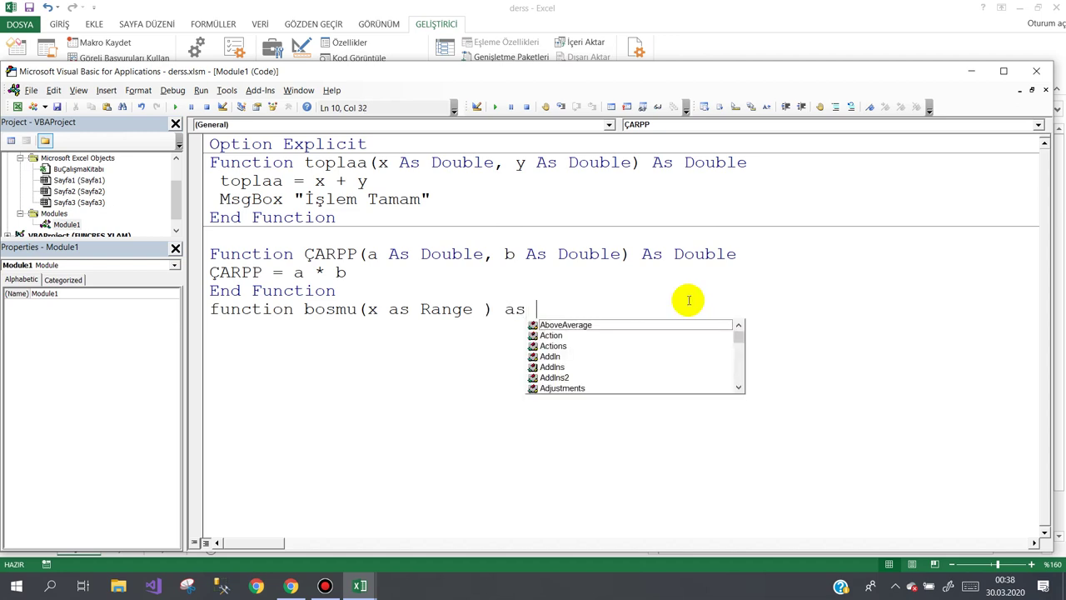
text(bo)
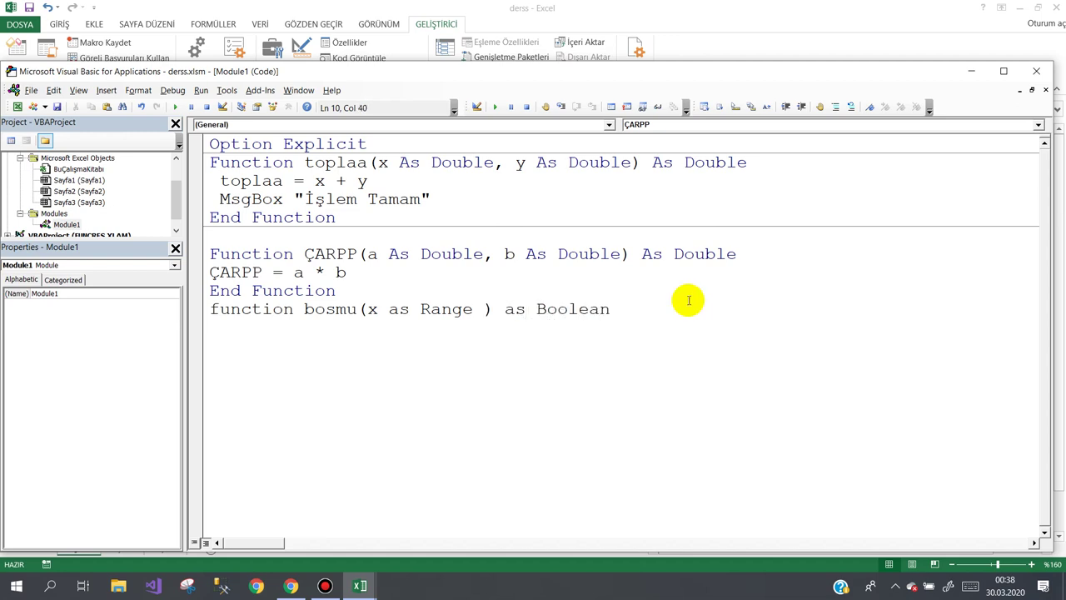
key(Return)
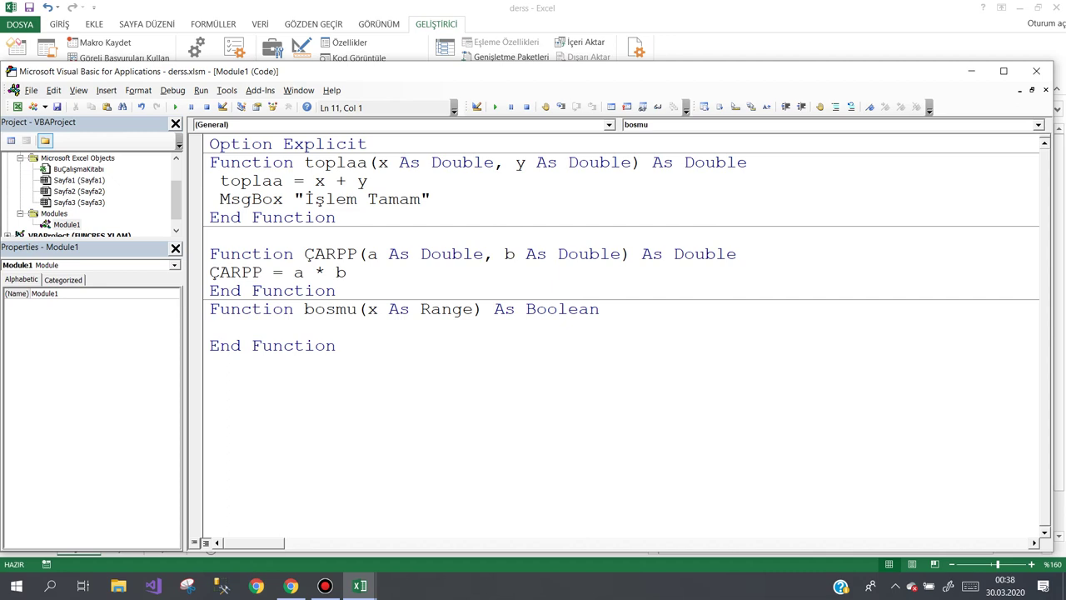
Add If x = Null Then with bosmu = True inside bosmu.
text(i)
text(f)
text(x)
text(=)
text("" )
text(then)
key(Left)
key(Left)
key(Left)
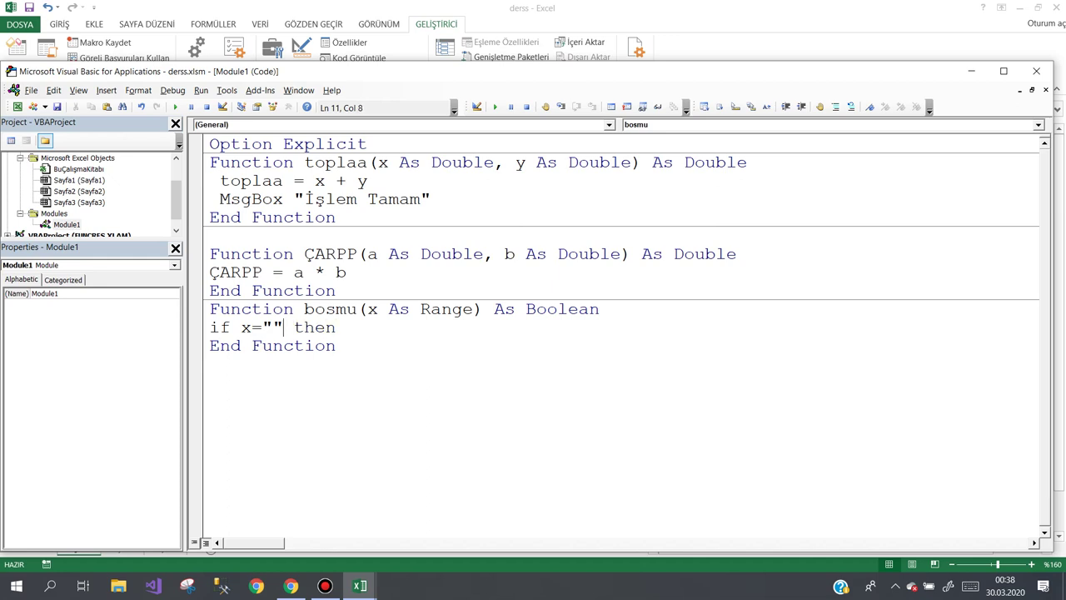
key(BackSpace)
key(BackSpace)
text(Nul)
text(l)
key(End)
key(Return)
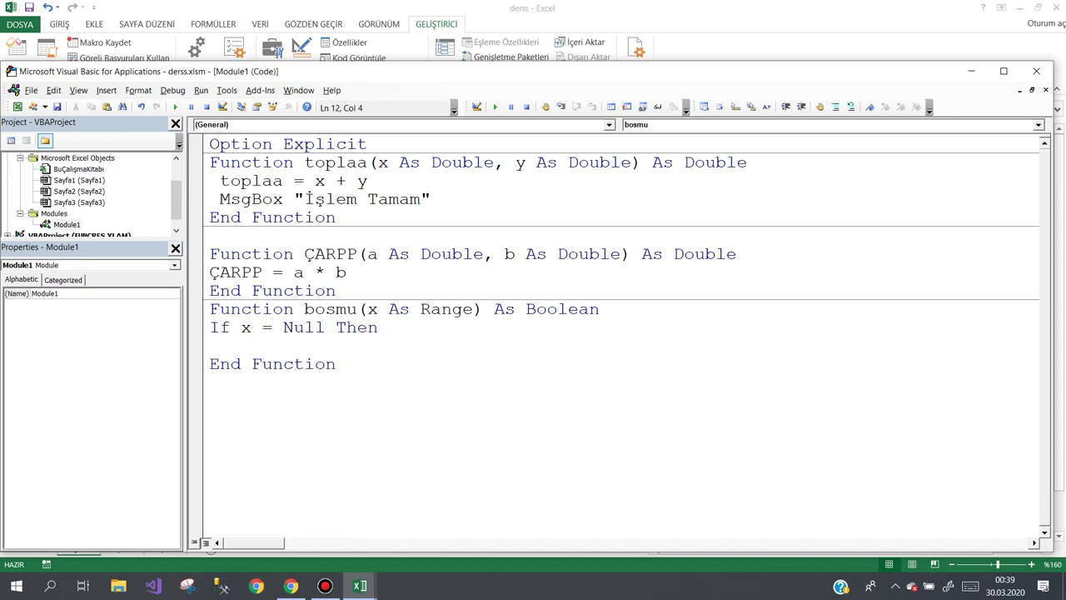
text(bosmu)
text(=)
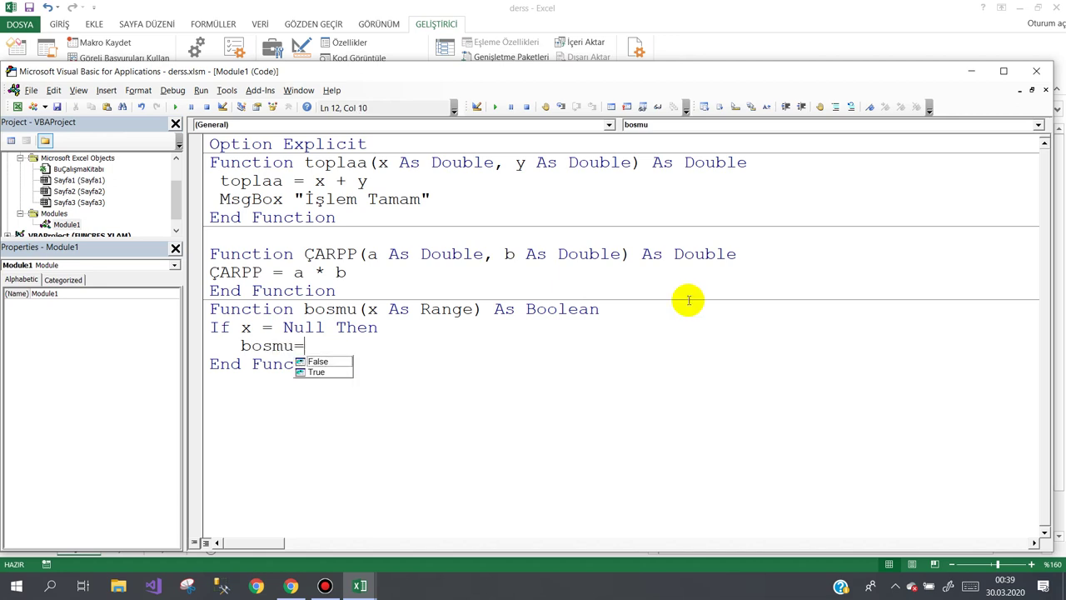
key(Down)
key(Return)
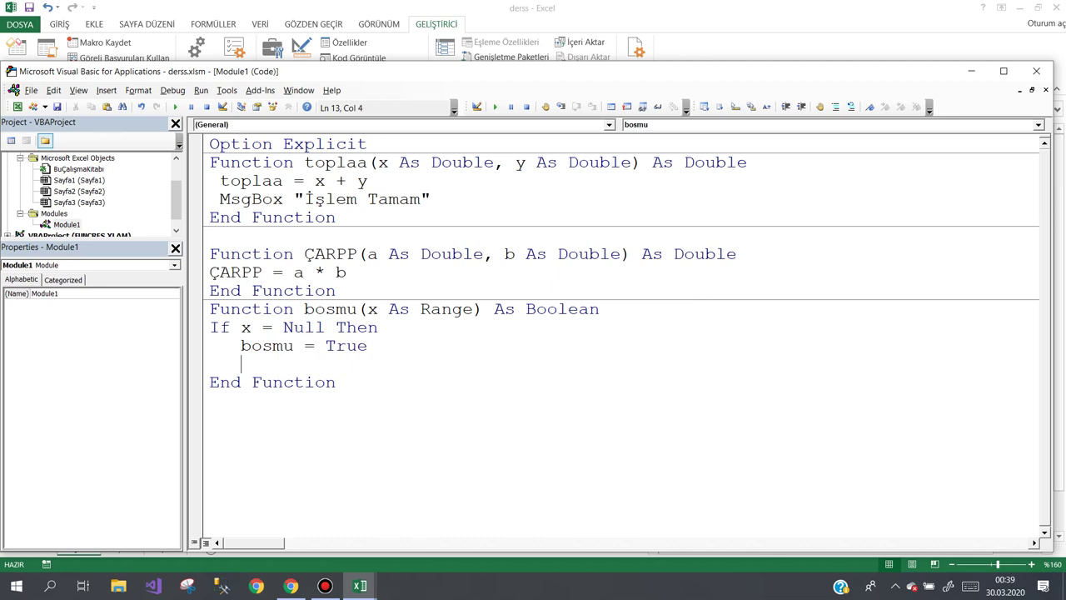
Add the Else branch bosmu = False and close with End If.
key(BackSpace)
text(else)
key(Return)
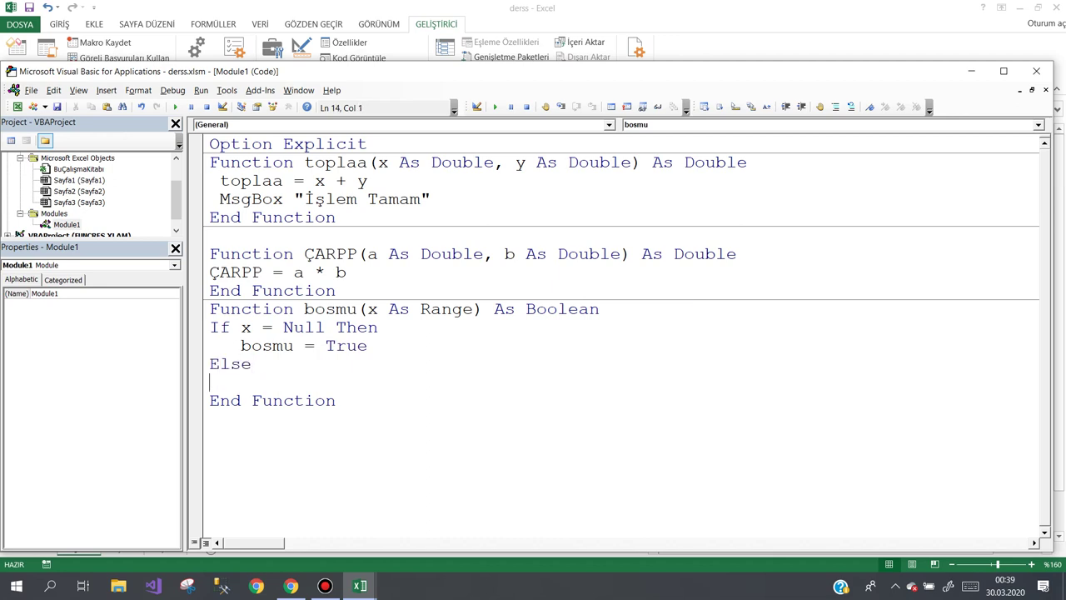
key(Return)
text(end i)
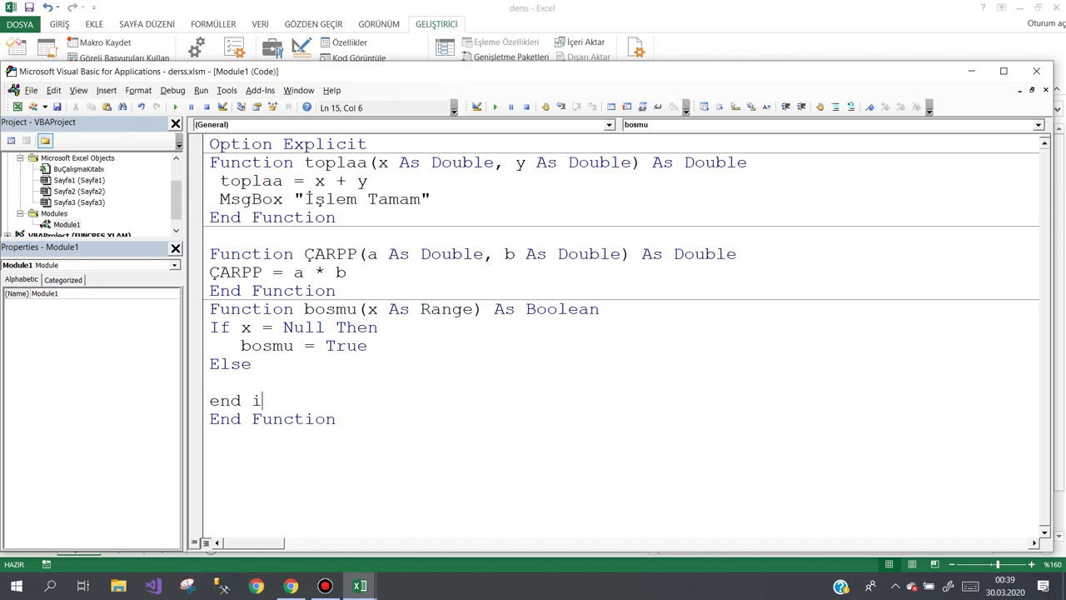
text(f)
key(Up)
text(bos)
text(mu = )
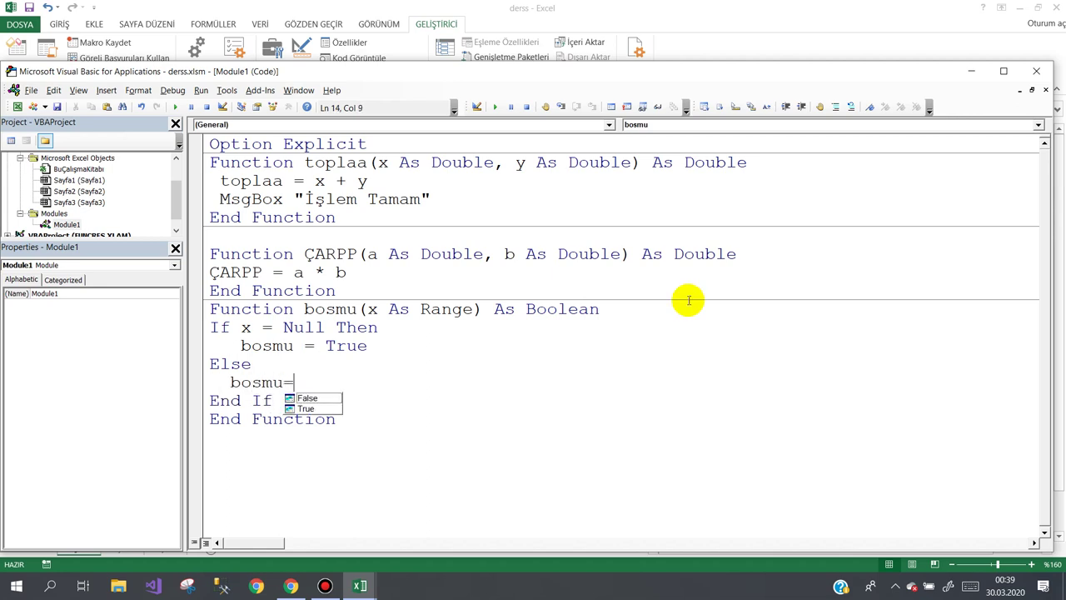
text(False)
key(Down)
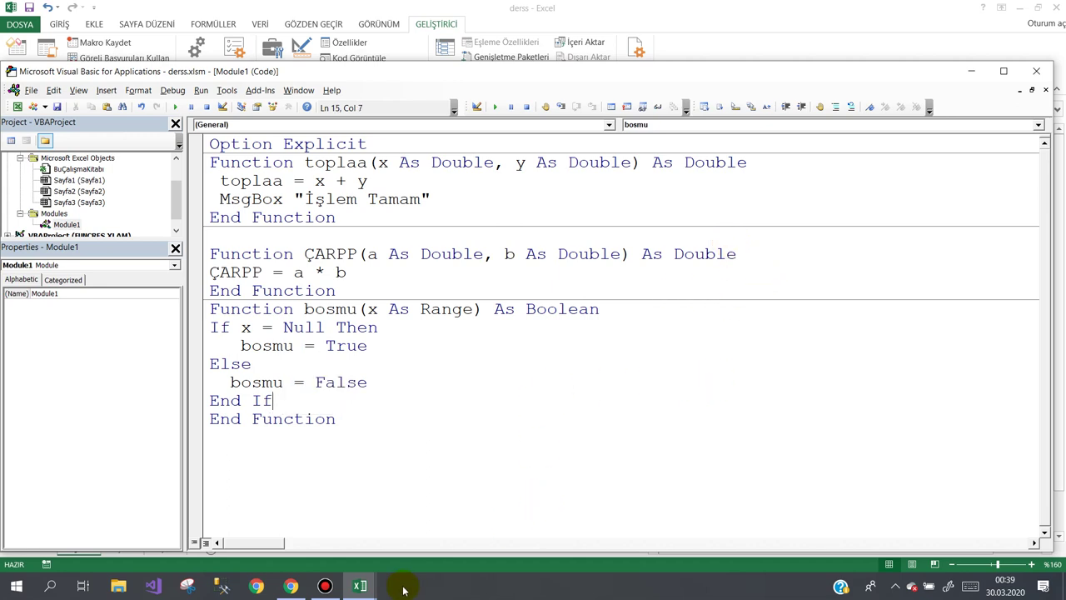
click(357, 585)
On the derss sheet, enter AHMET in C9 and dismiss the İşlem Tamam message.
click(269, 518)
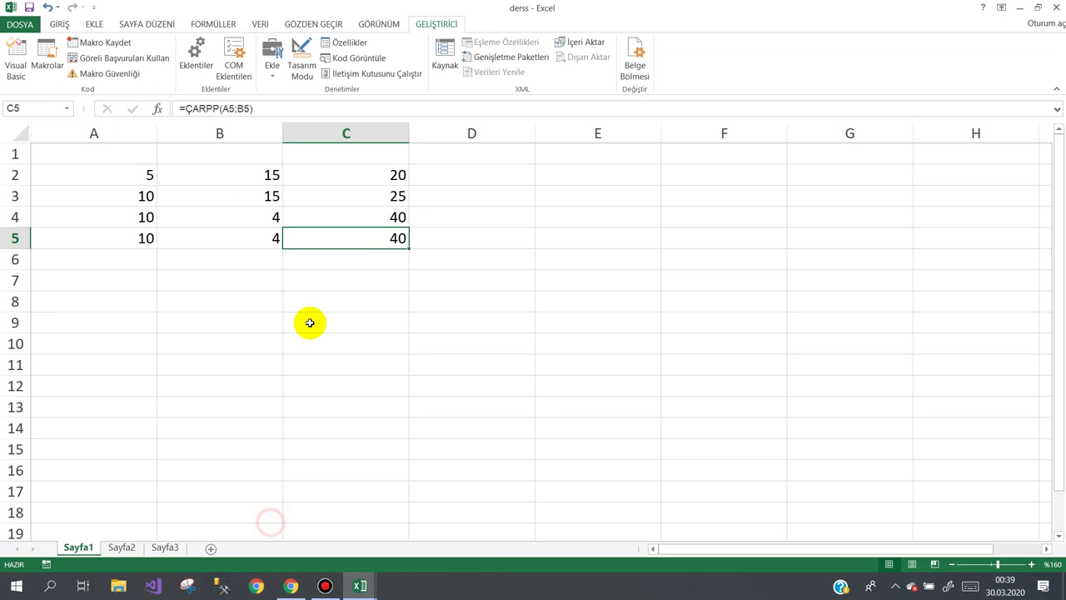
click(355, 265)
click(470, 243)
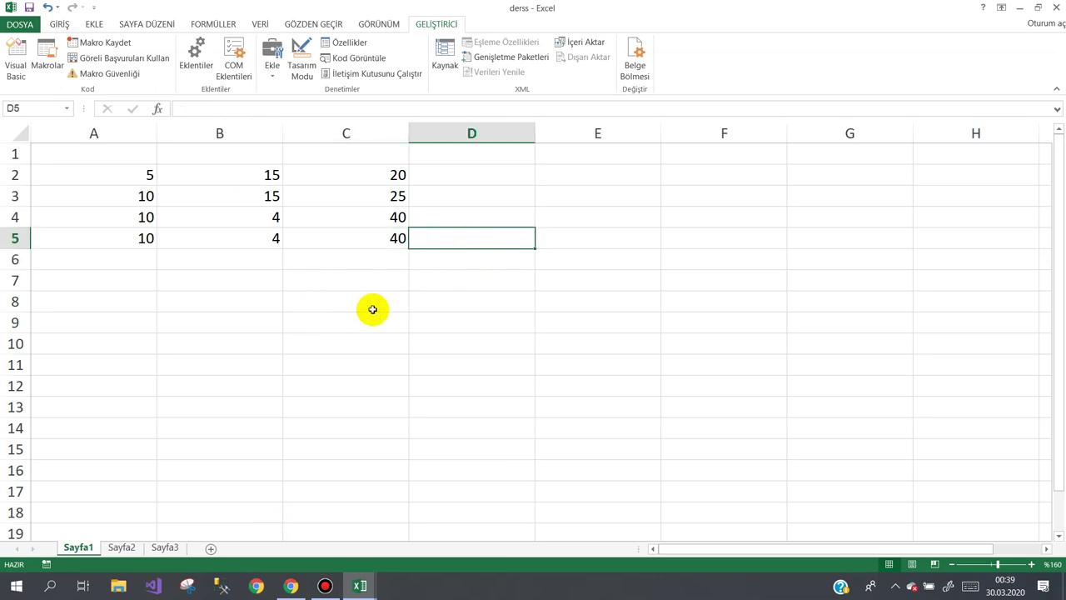
click(332, 328)
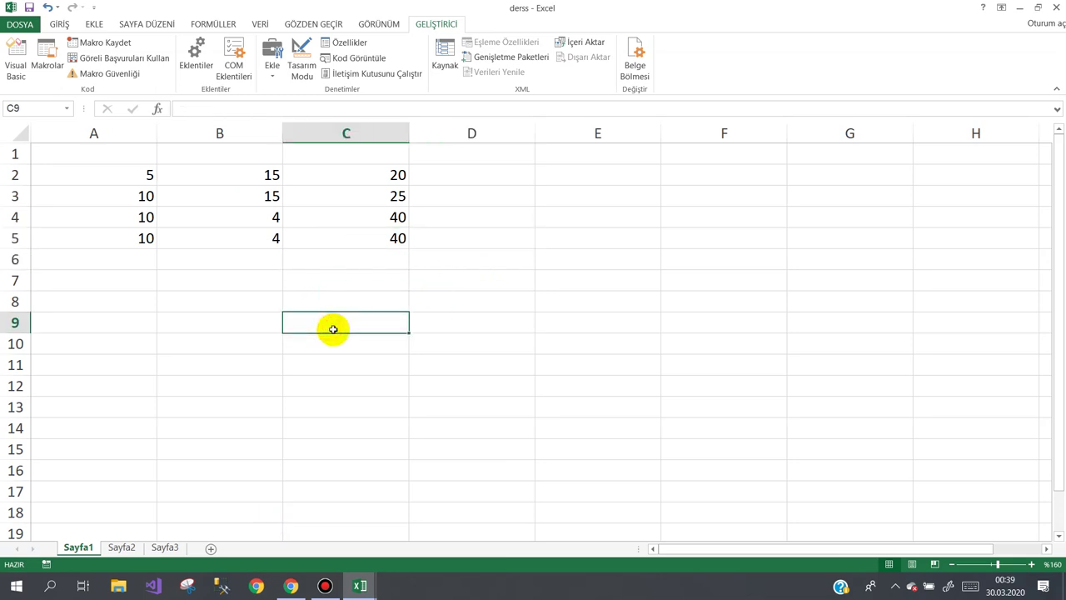
text(AHMET)
key(Return)
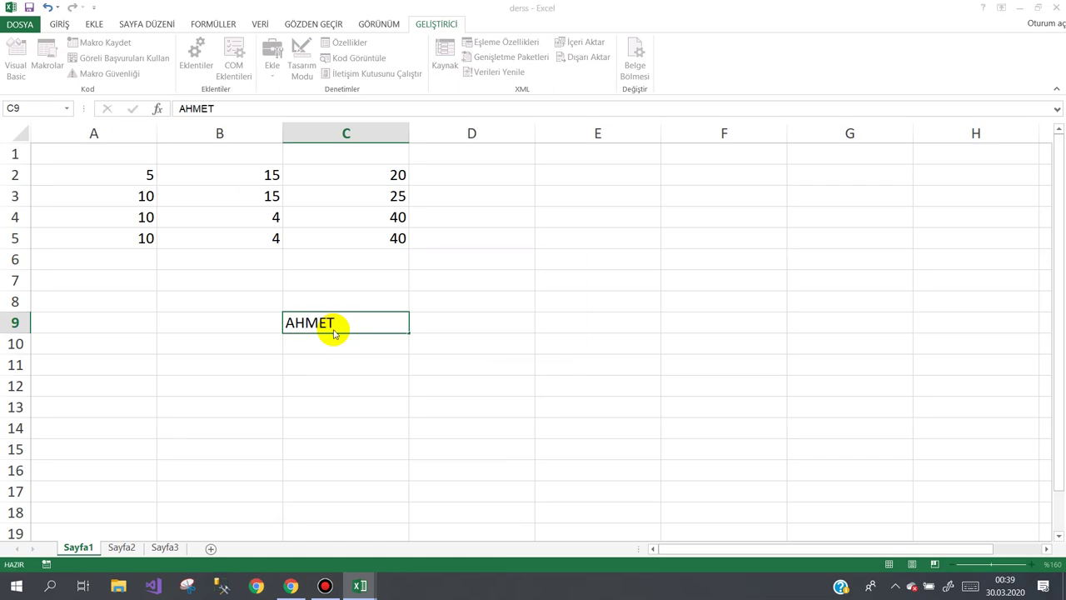
key(Return)
key(Right)
key(Left)
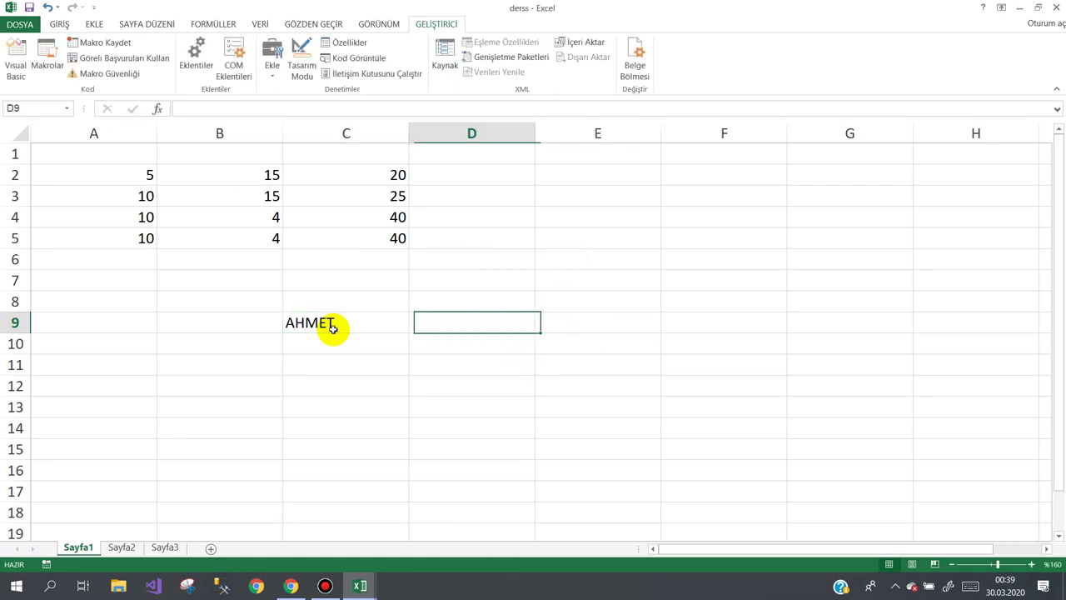
In the VBA editor, delete the MsgBox line from the toplaa function.
mouse_move(358, 585)
click(405, 521)
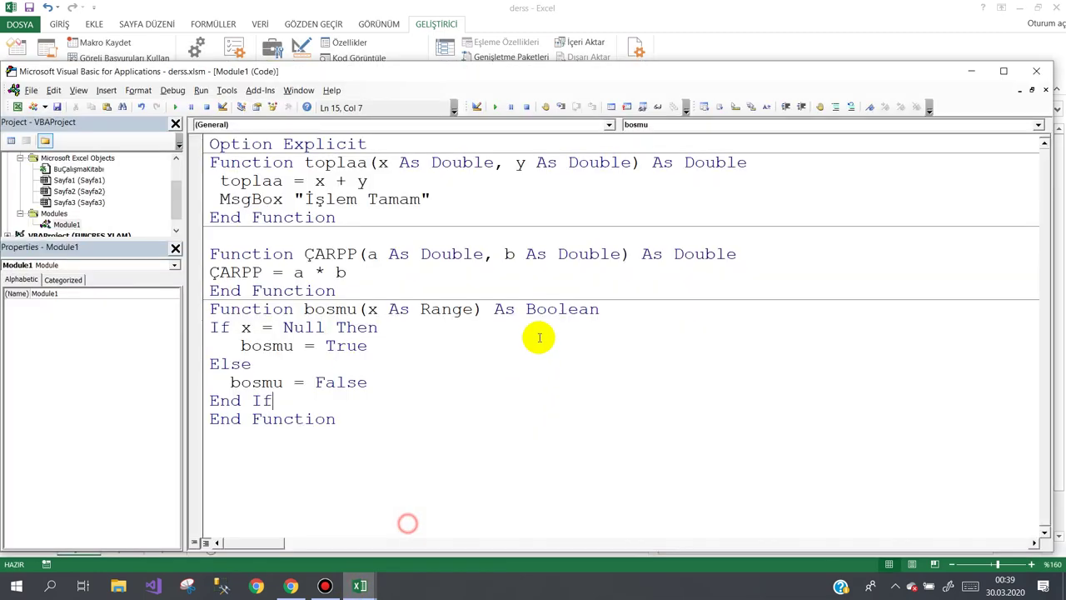
drag(431, 200, 218, 200)
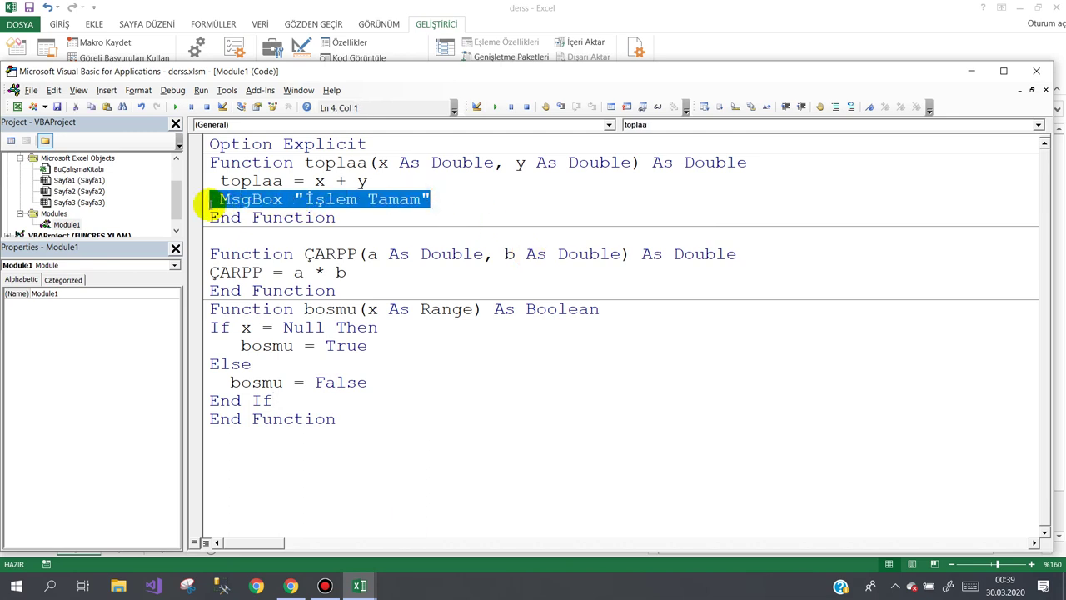
key(Delete)
click(460, 384)
Back in Excel, enter =bosmu(C9) in D9.
mouse_move(358, 585)
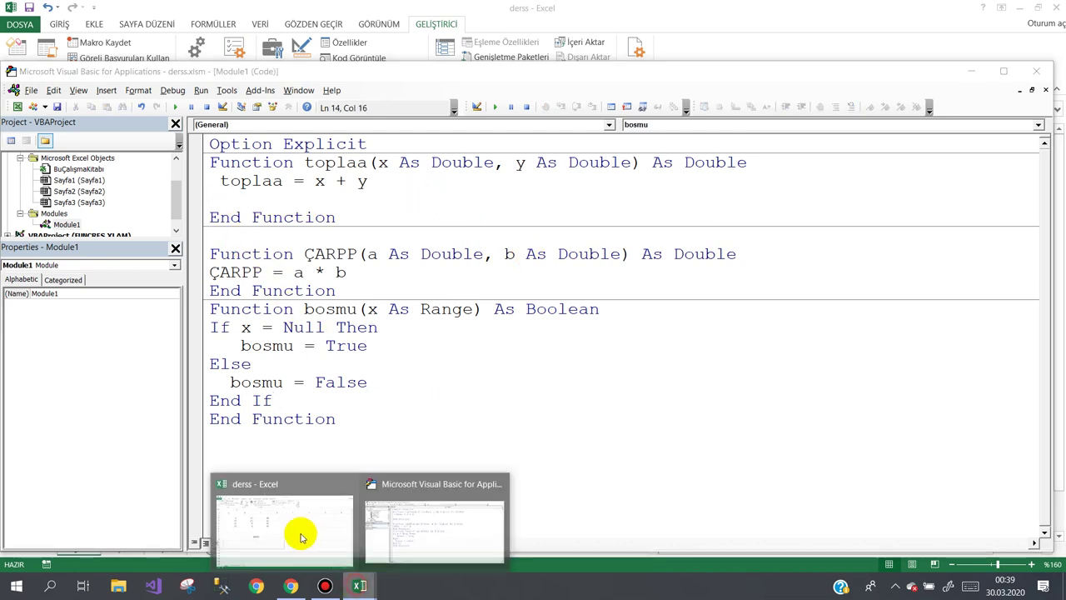
click(283, 527)
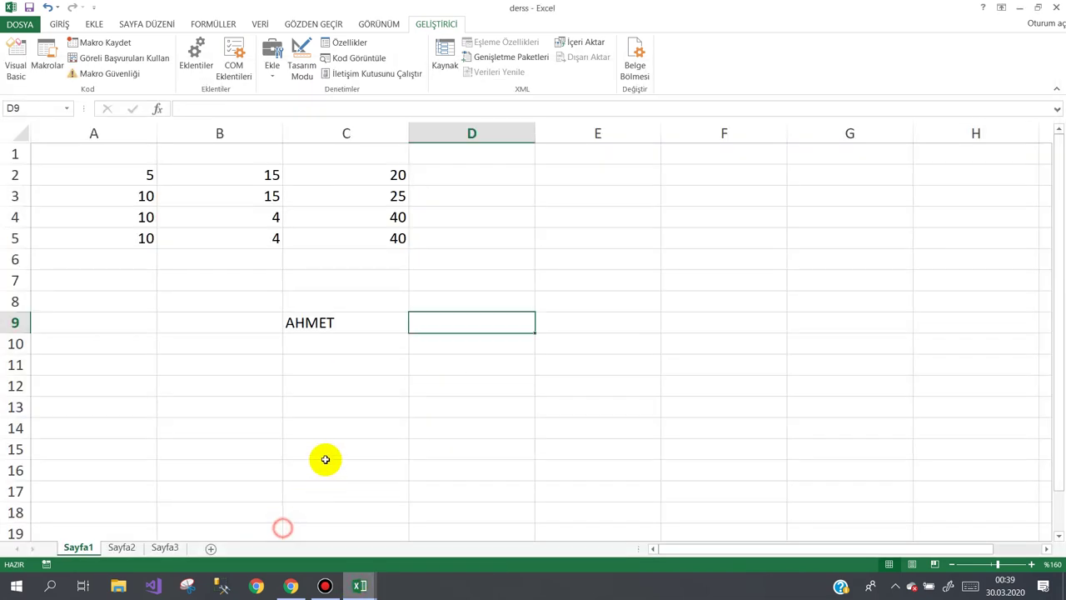
click(354, 321)
click(436, 322)
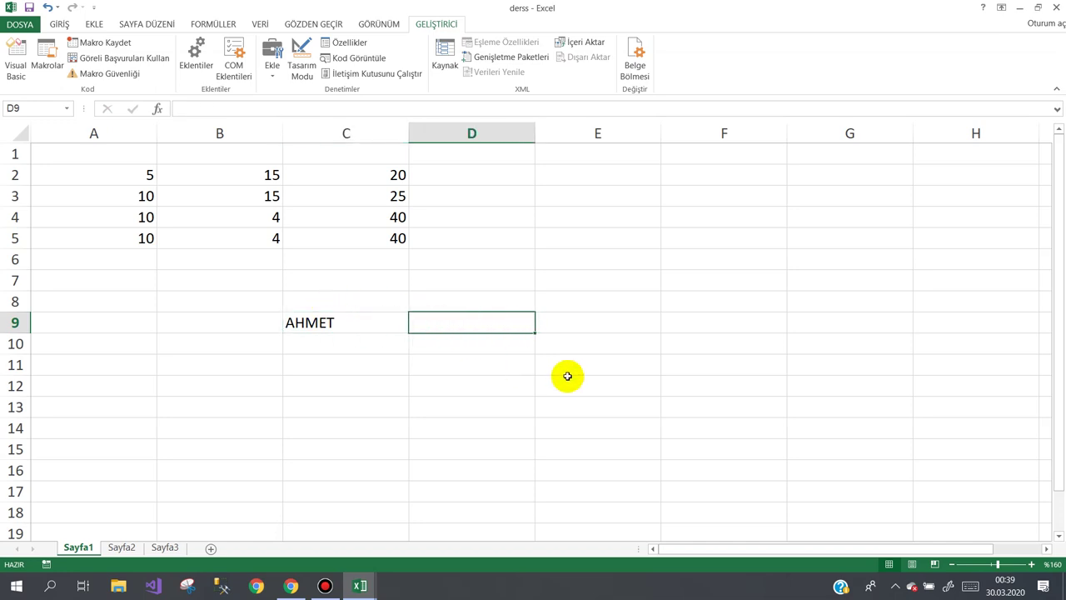
text(=BOS)
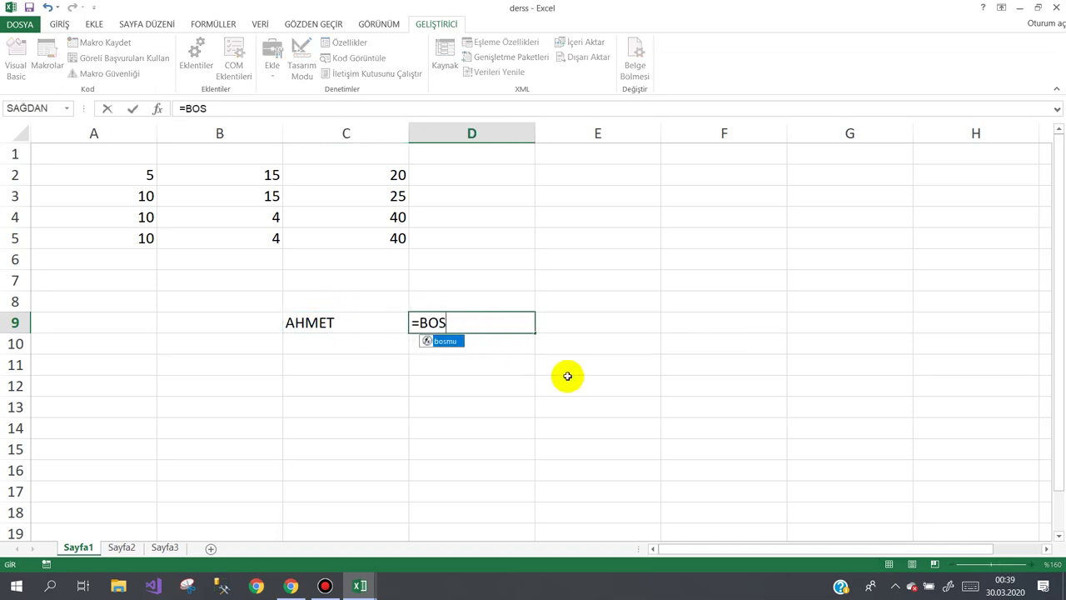
key(Tab)
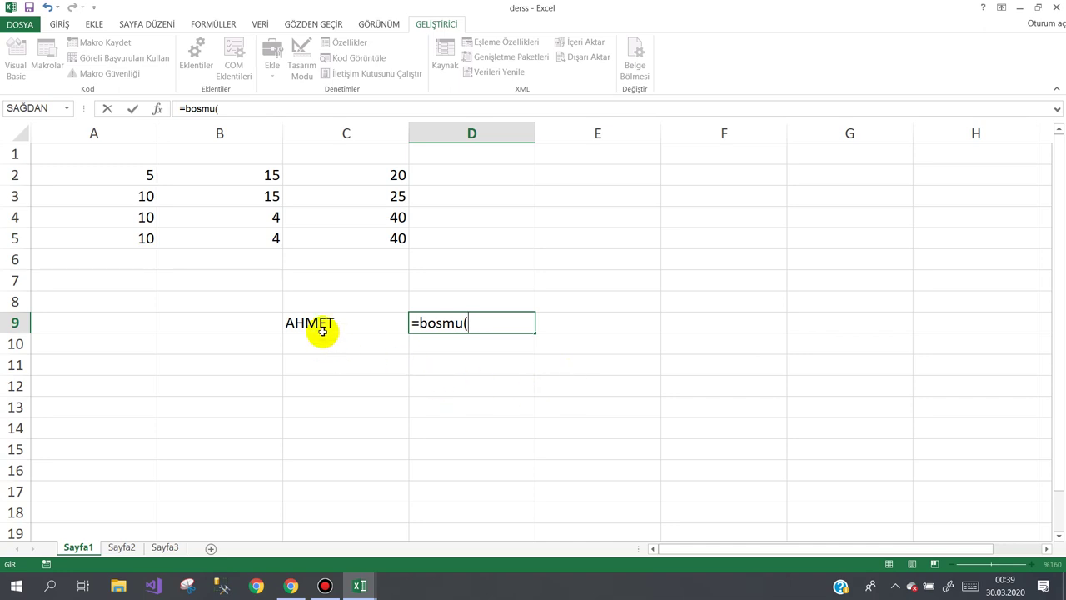
click(323, 324)
text())
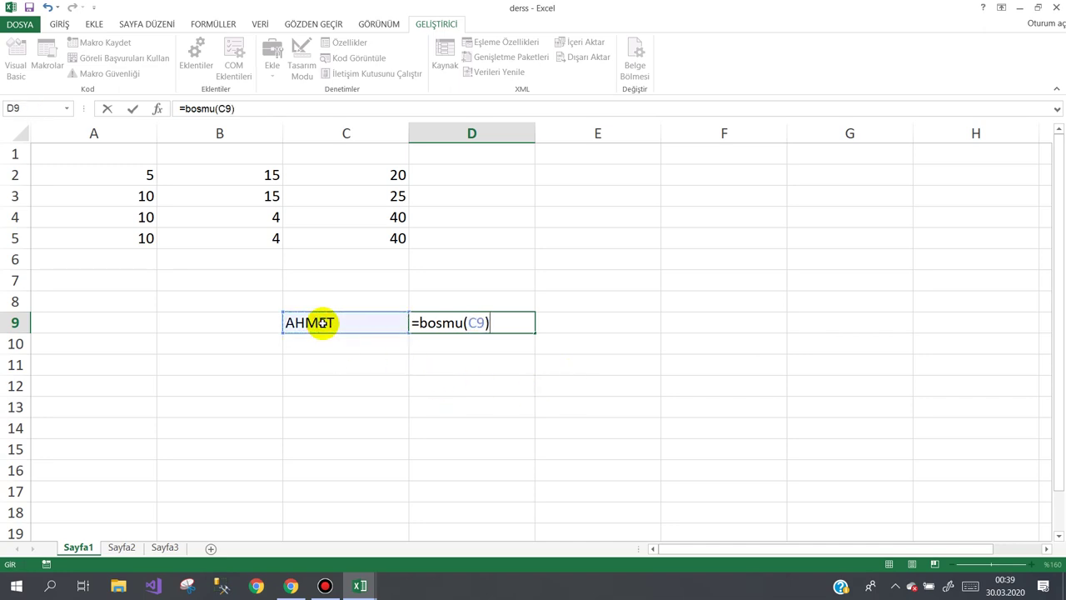
key(Return)
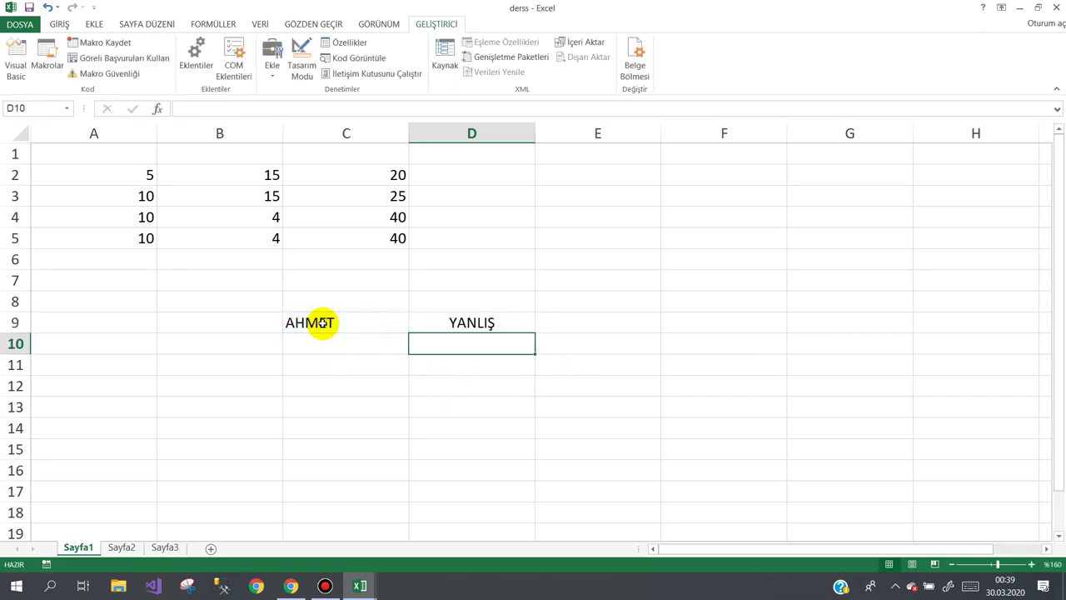
Clear C9 and check the bosmu result in D9.
key(Up)
key(Left)
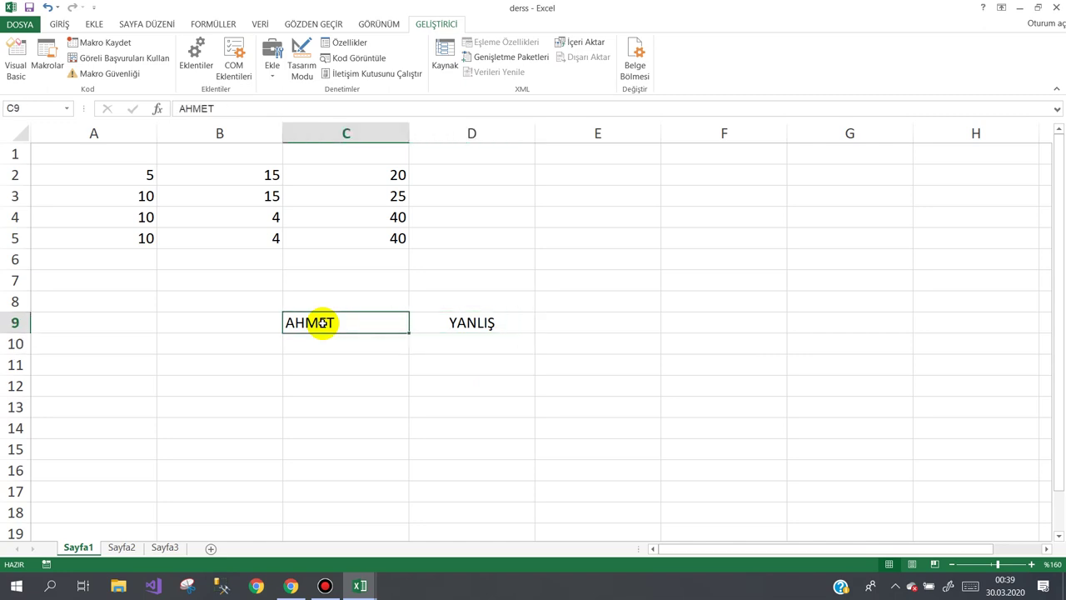
key(Return)
key(Up)
key(Right)
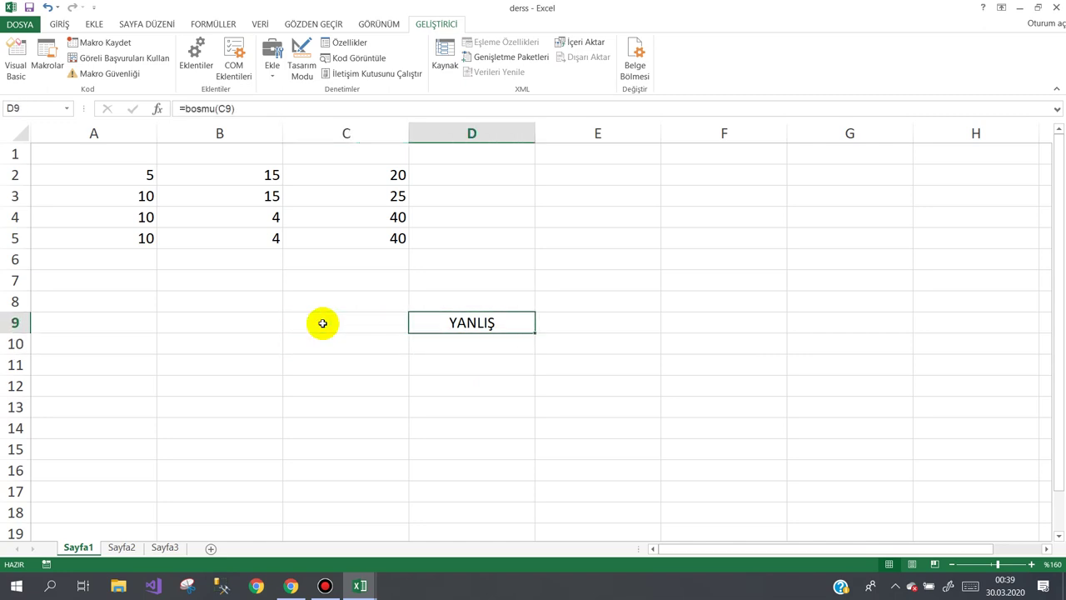
click(322, 323)
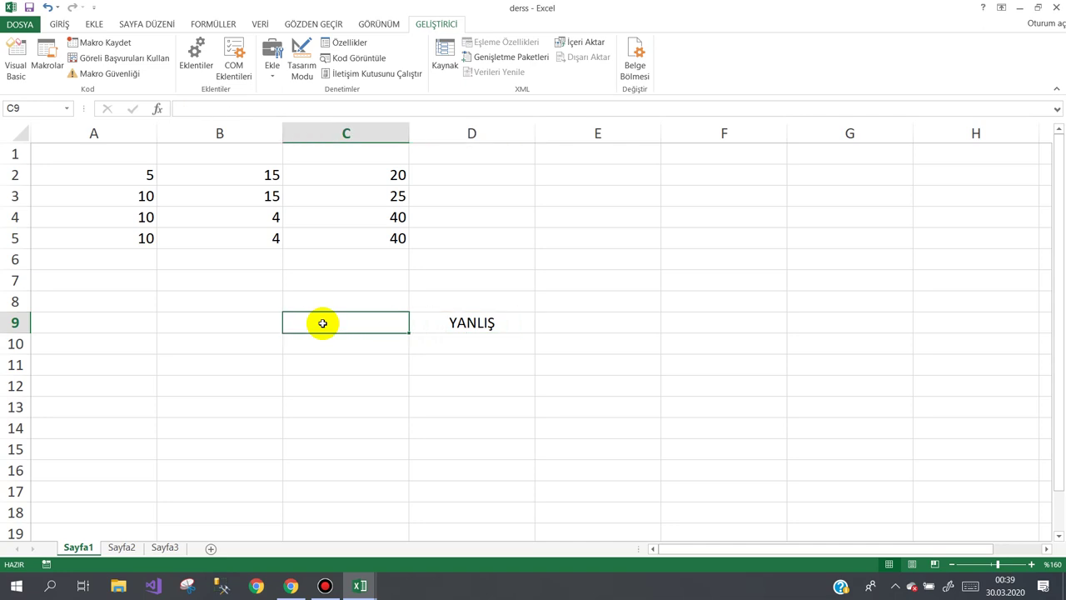
Replace Null with "" in bosmu's If condition, then return to the worksheet.
click(360, 588)
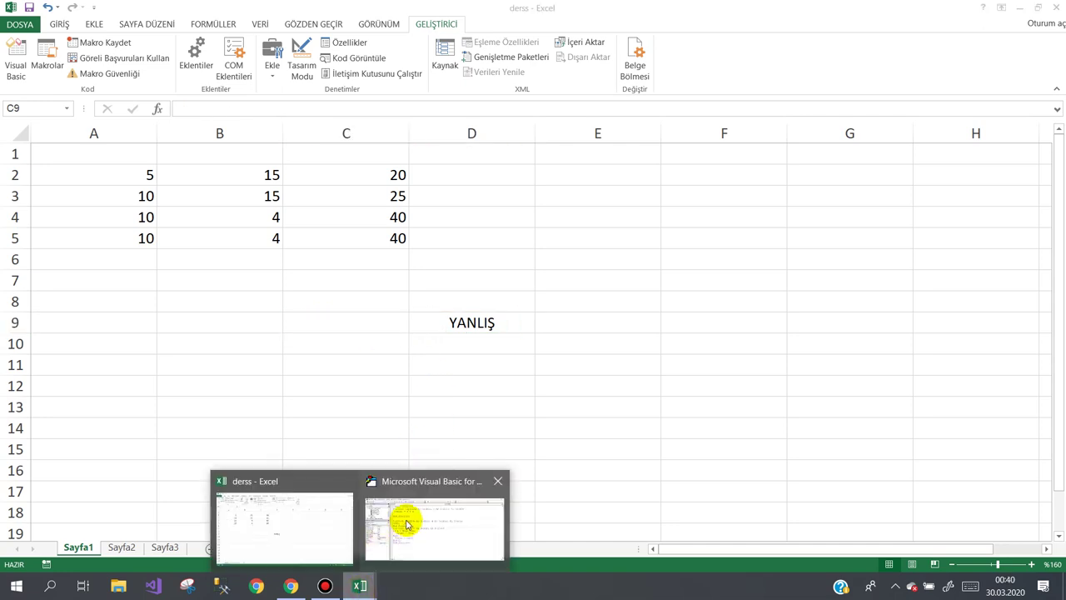
click(405, 519)
click(302, 327)
double_click(302, 327)
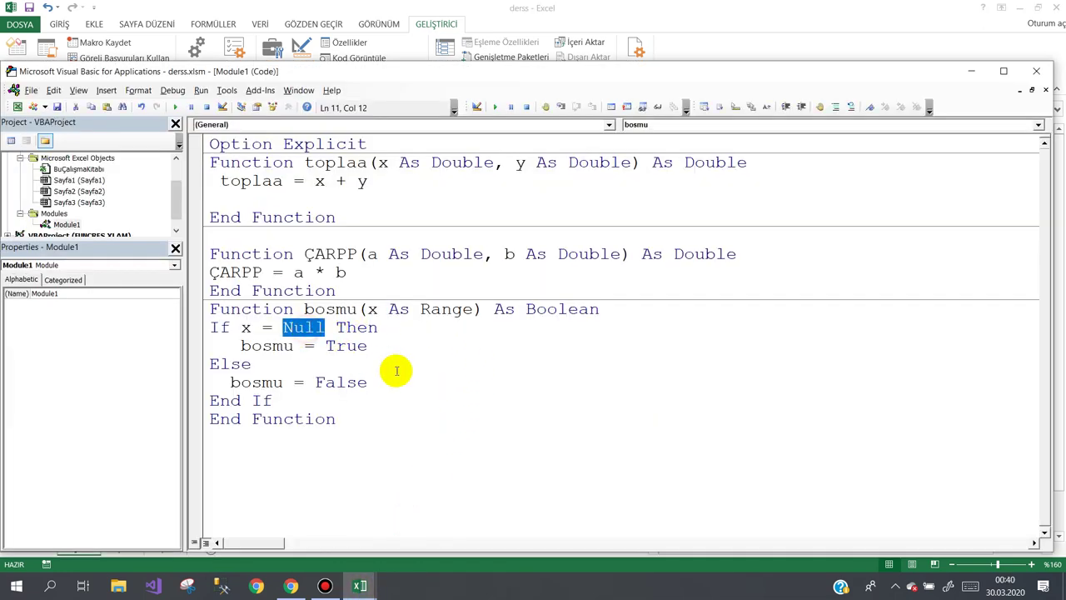
text("")
click(484, 393)
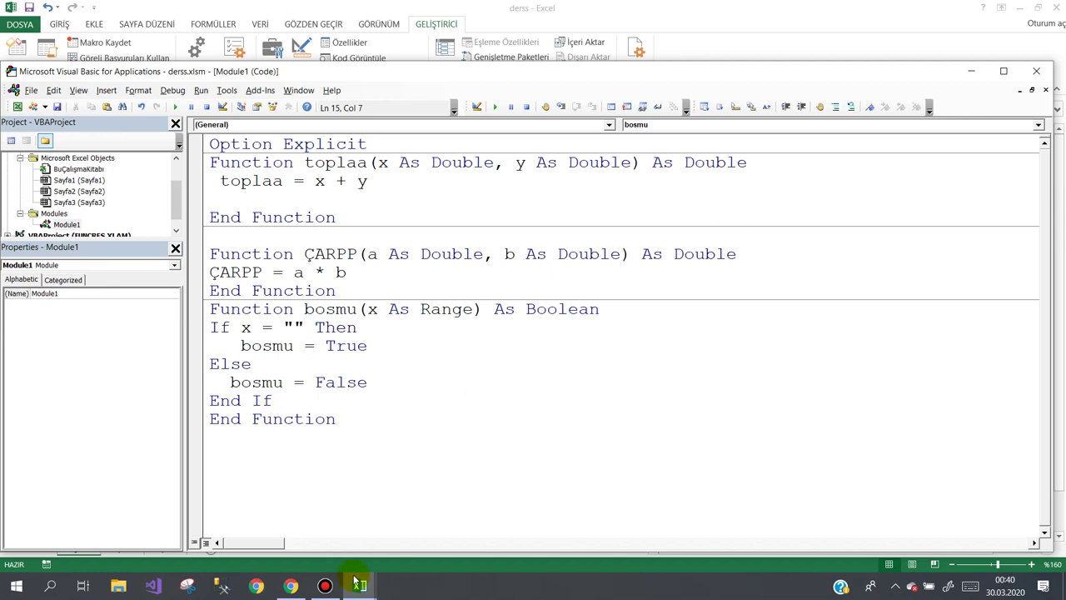
mouse_move(360, 588)
click(285, 499)
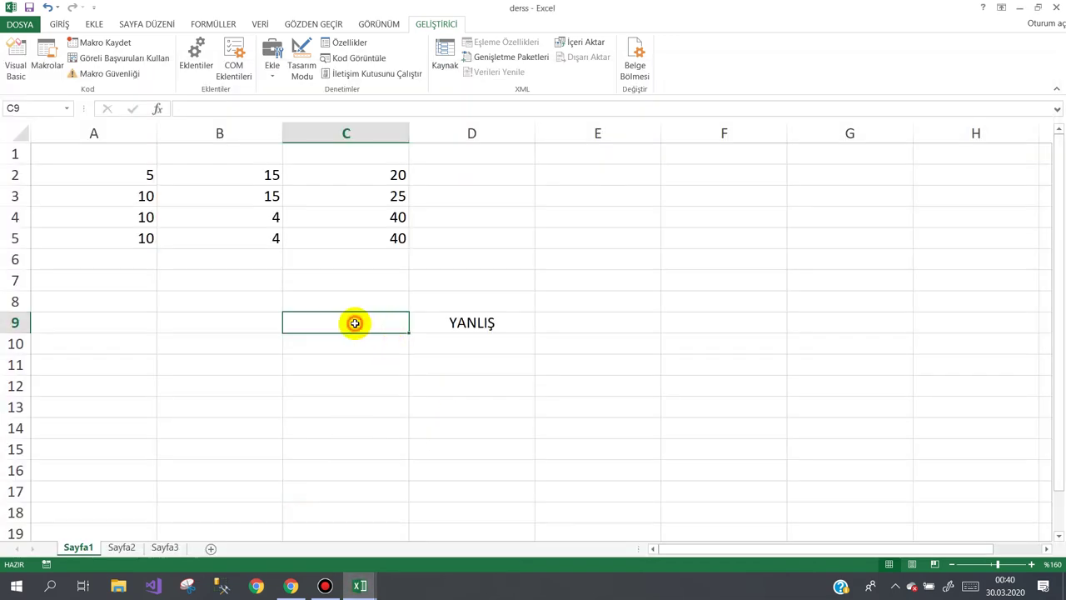
Put SDFA in C9 and re-enter =bosmu(C9) in D9.
text(SDFA)
key(Return)
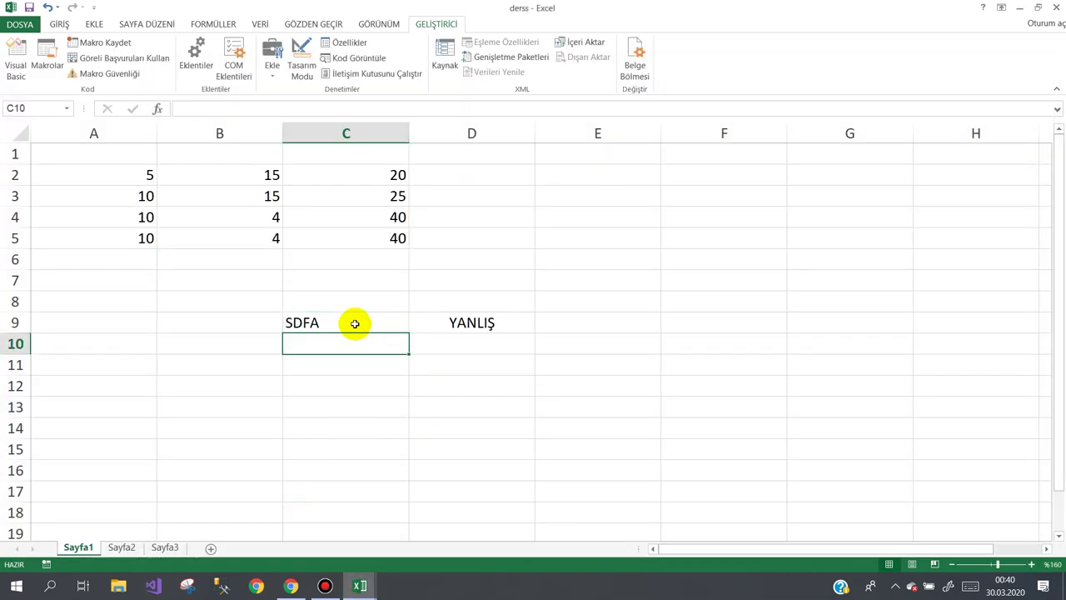
key(Up)
key(Right)
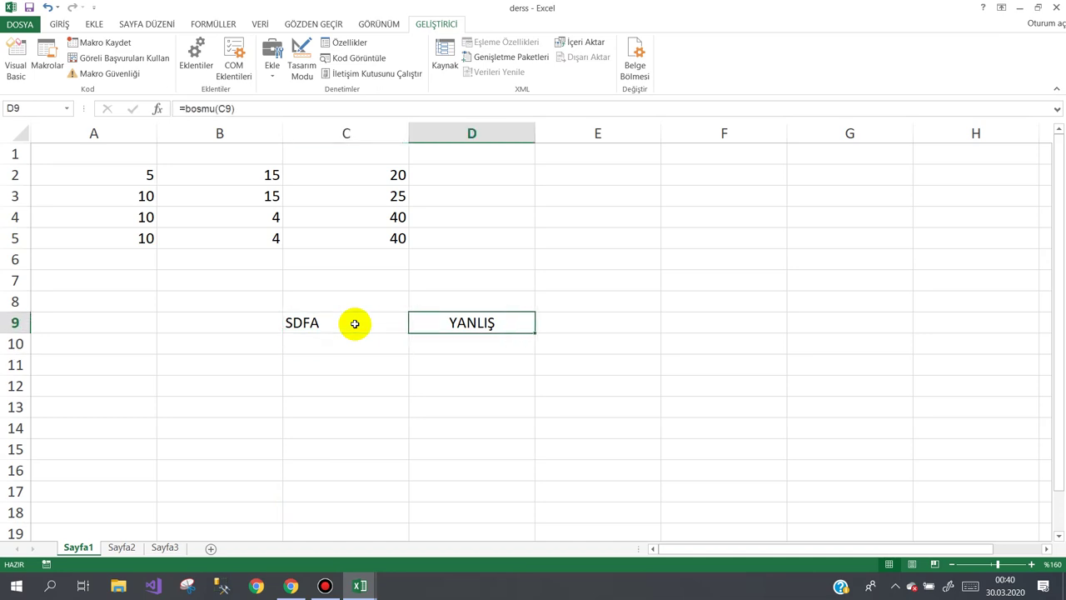
key(Delete)
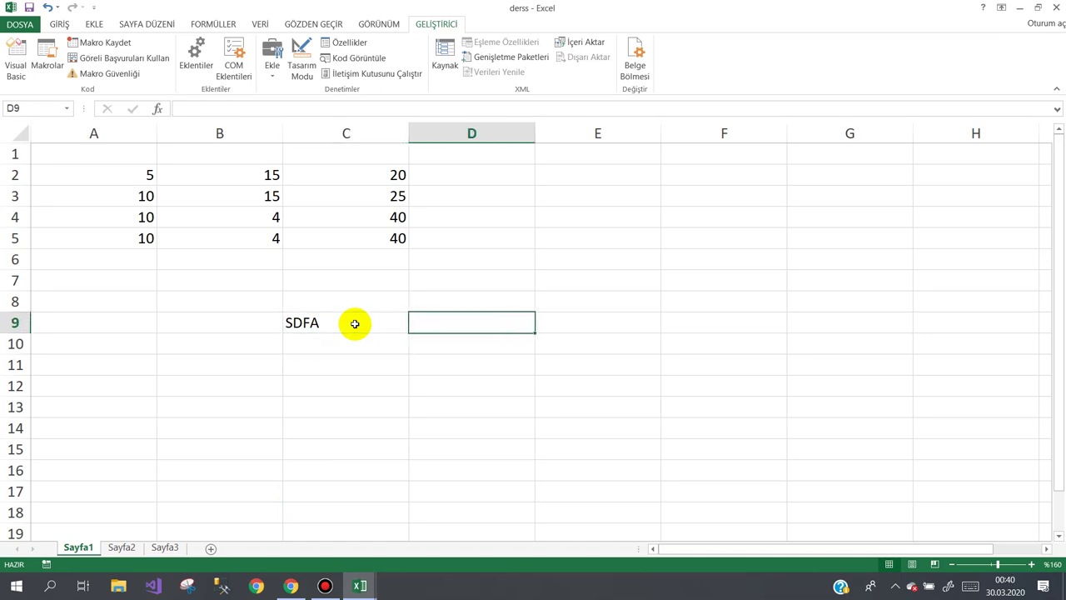
text(=bos)
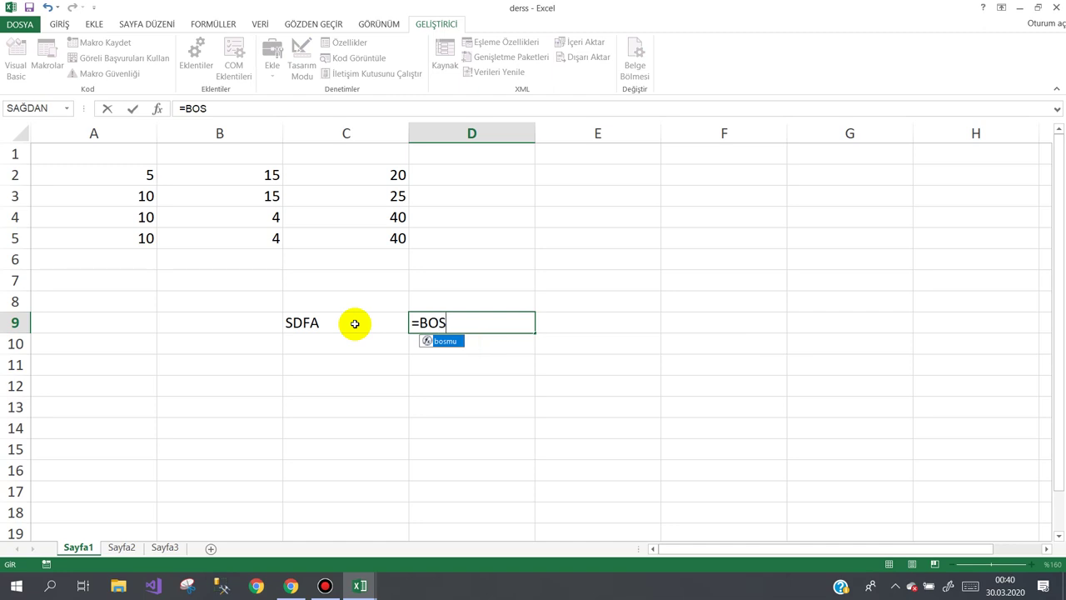
text(mu()
click(318, 321)
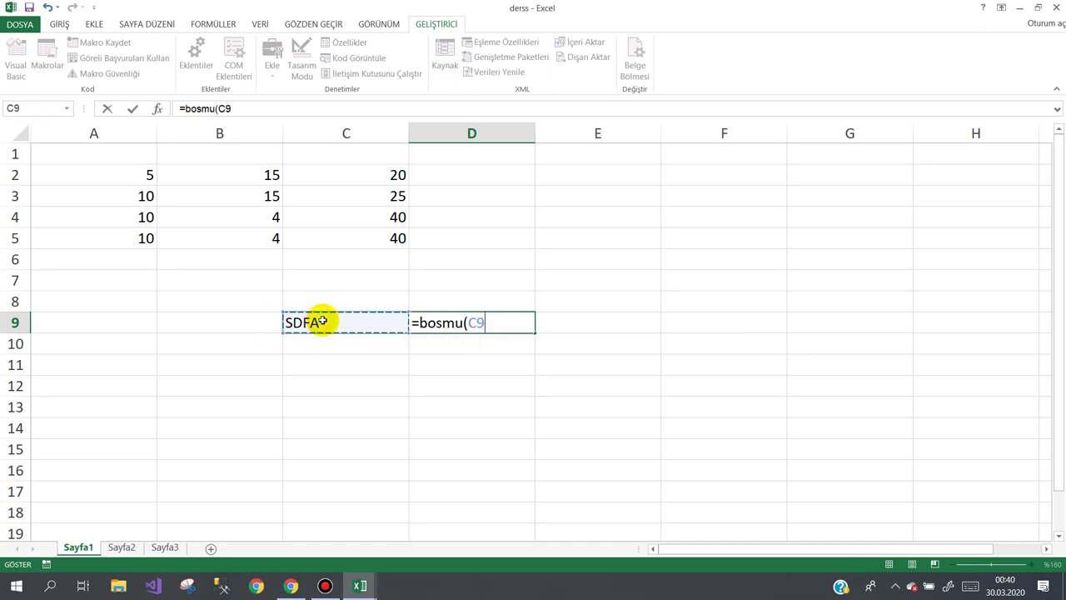
key(Return)
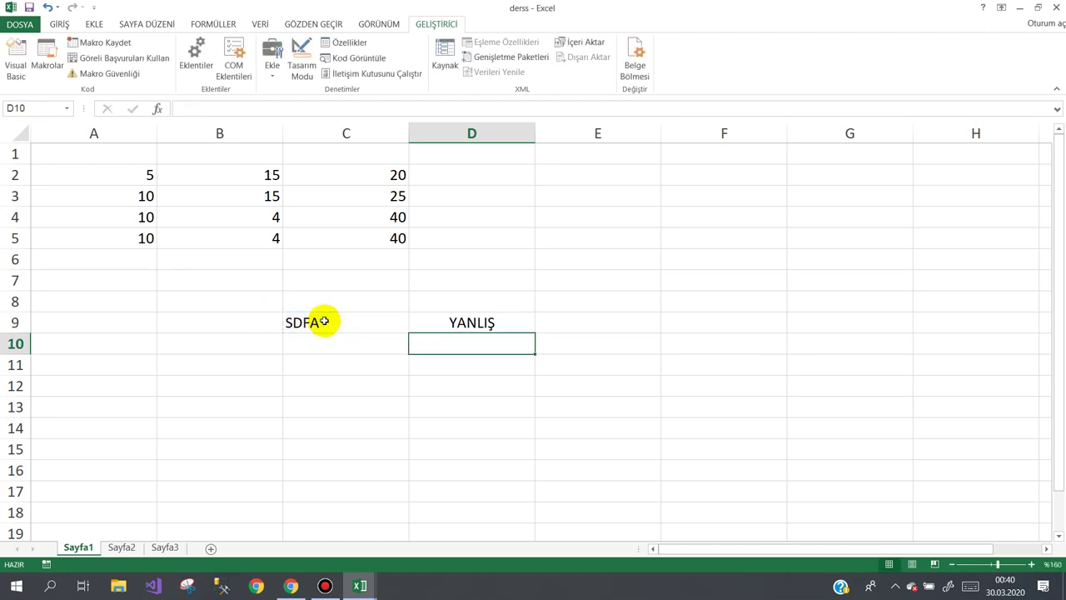
Empty C9, then fill it with DFGHDFGH and finally FDGHDFGH to compare the results.
click(325, 321)
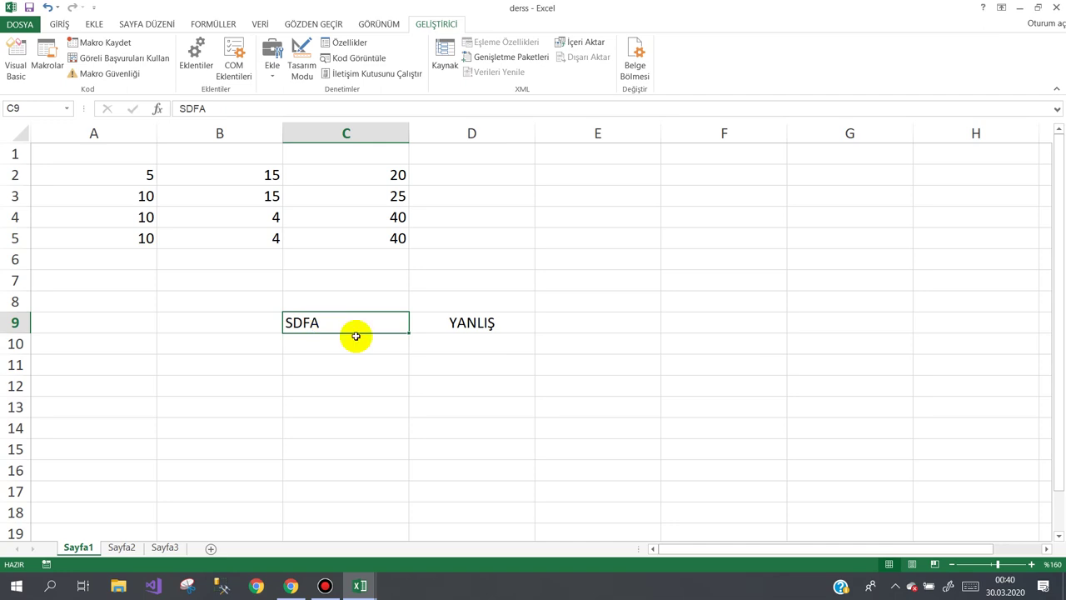
text(FG)
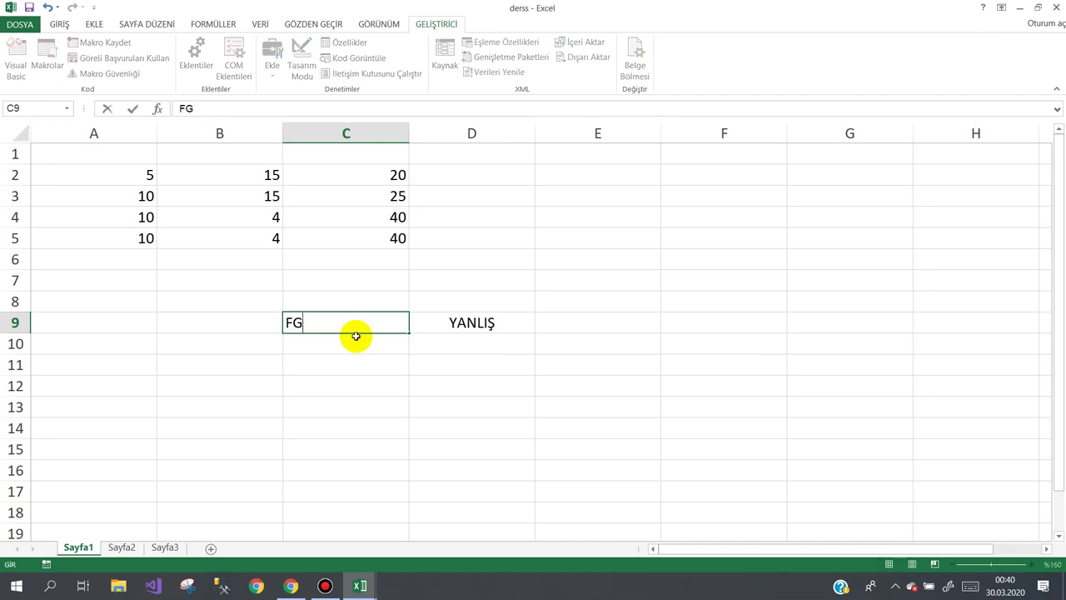
key(BackSpace)
key(BackSpace)
key(Return)
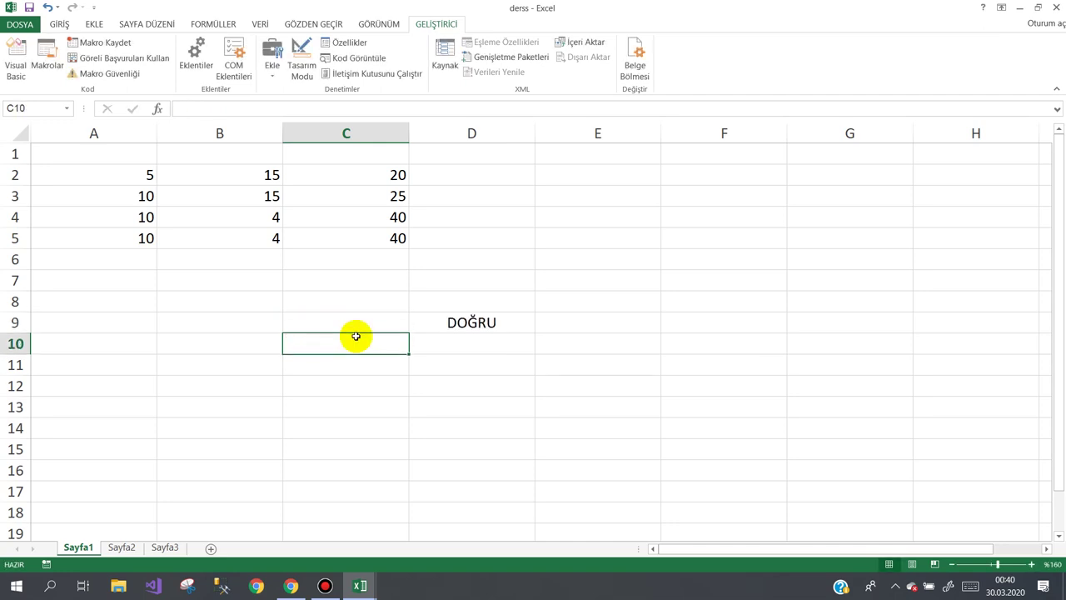
key(Up)
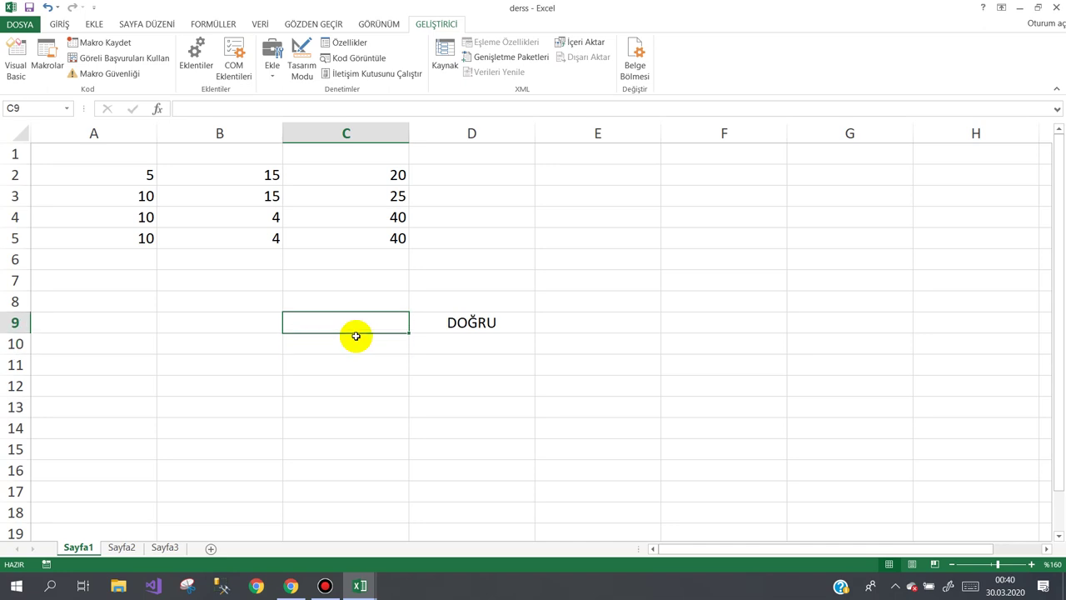
text(DFGHDFGH)
key(Return)
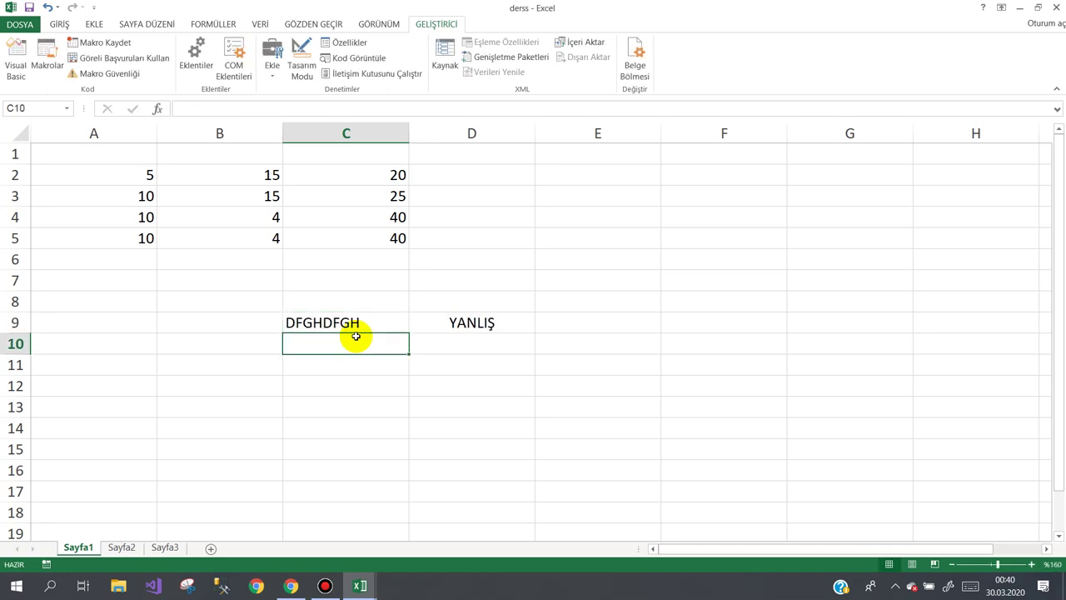
key(Up)
key(Delete)
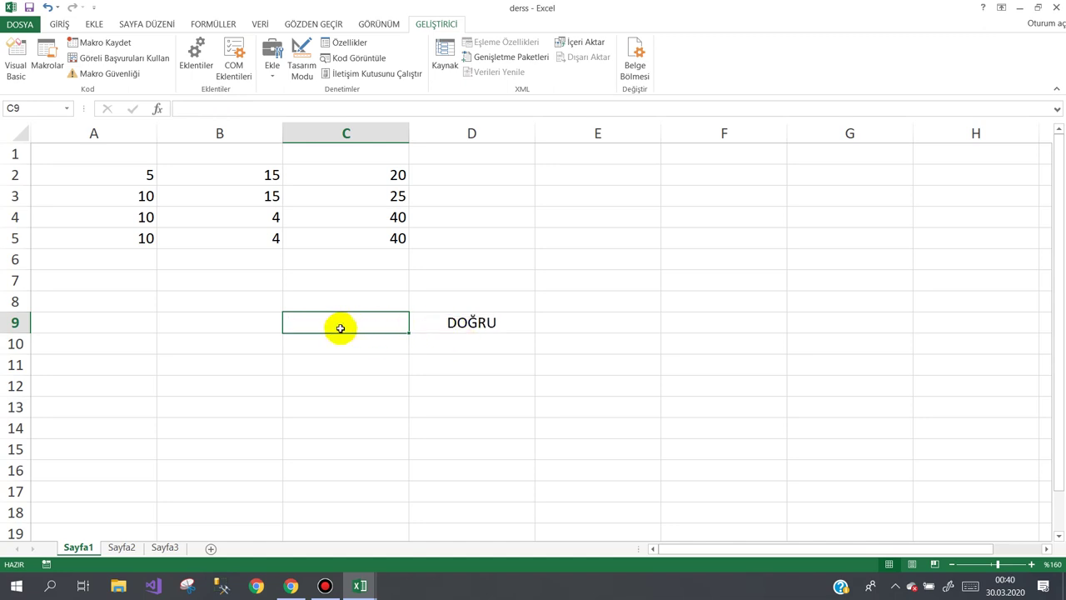
text(FDGHDFGH)
key(Return)
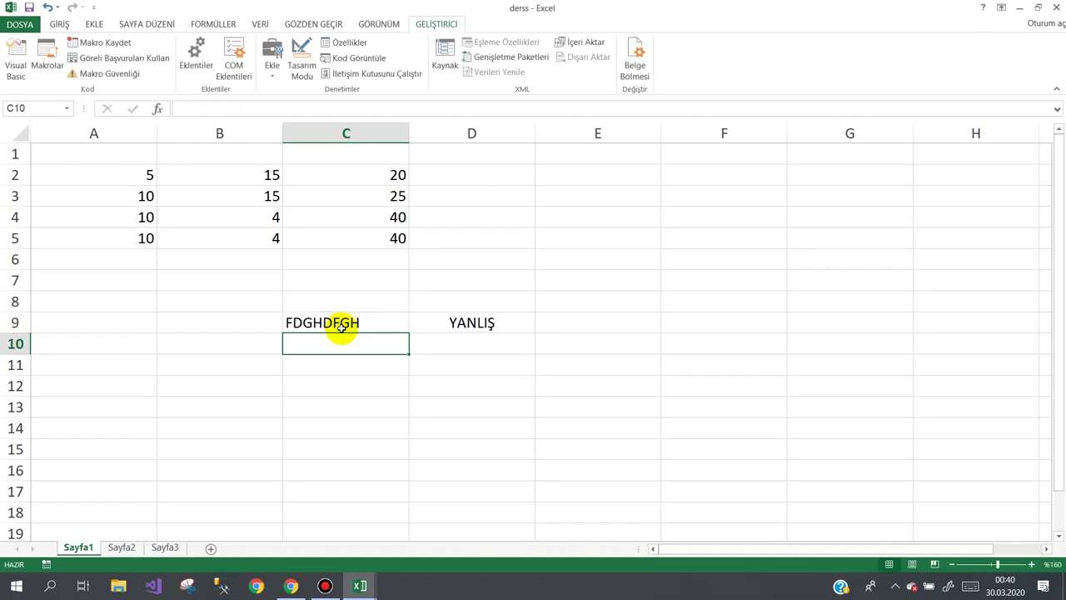
Check the formula in D9 and switch back to the VBA editor.
click(428, 322)
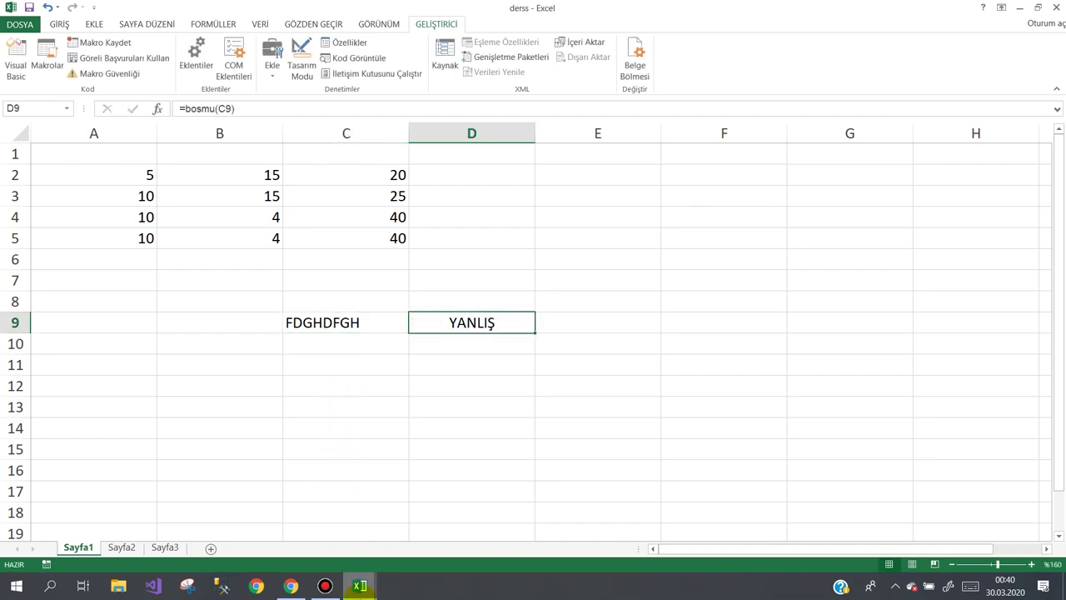
mouse_move(360, 585)
click(435, 512)
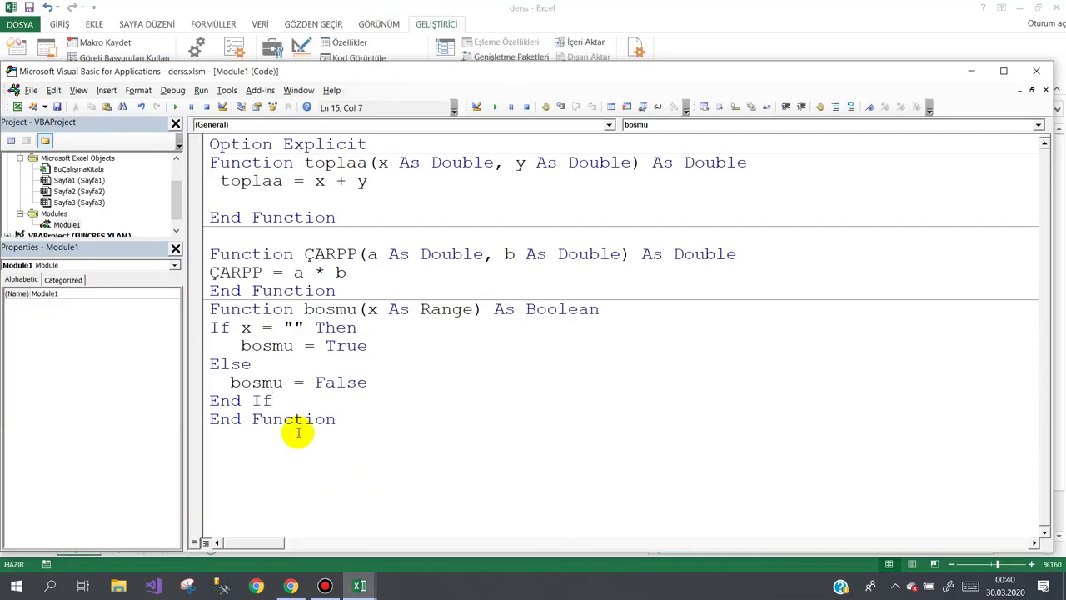
Below the last function, declare Function UCGENINALANINIHESAPLA(taban As Double, yukseklik As Double) As Double.
click(344, 422)
key(Return)
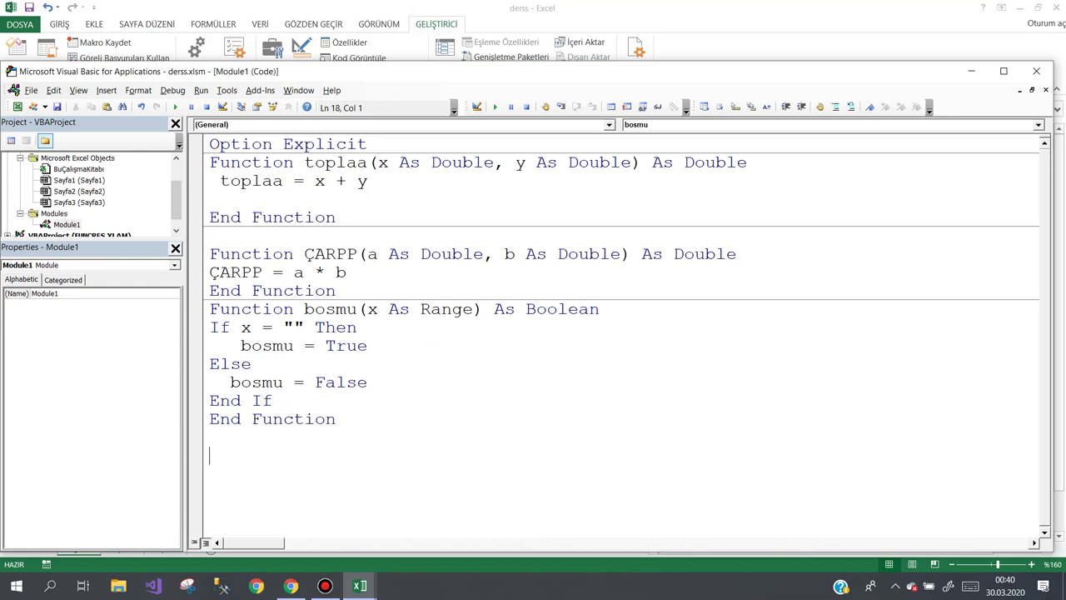
text(FUN)
text(N)
key(BackSpace)
text(ON )
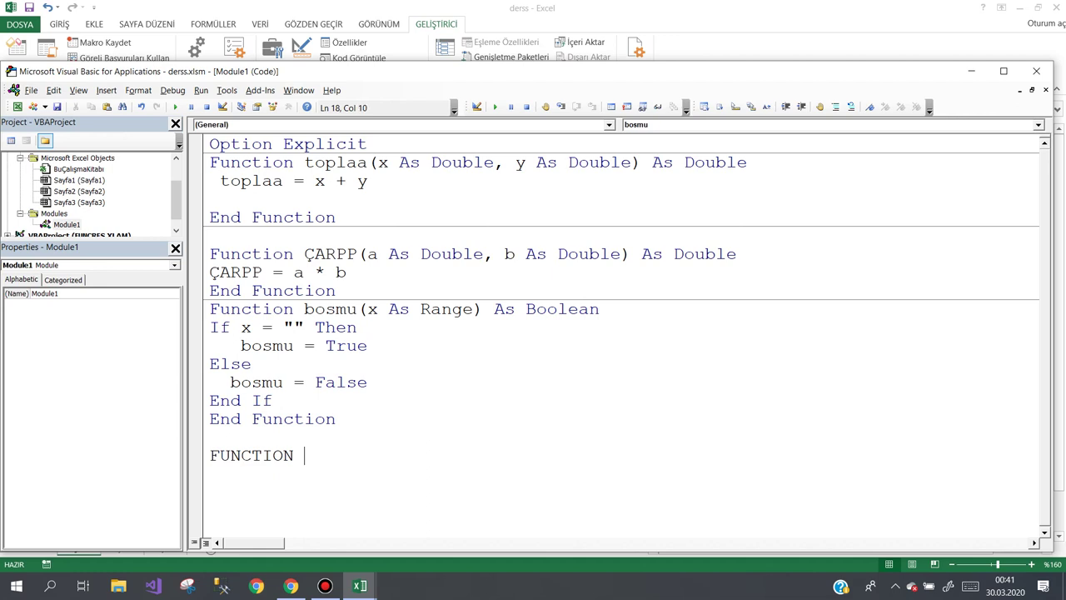
text(UC)
text(GEN)
text(INALA)
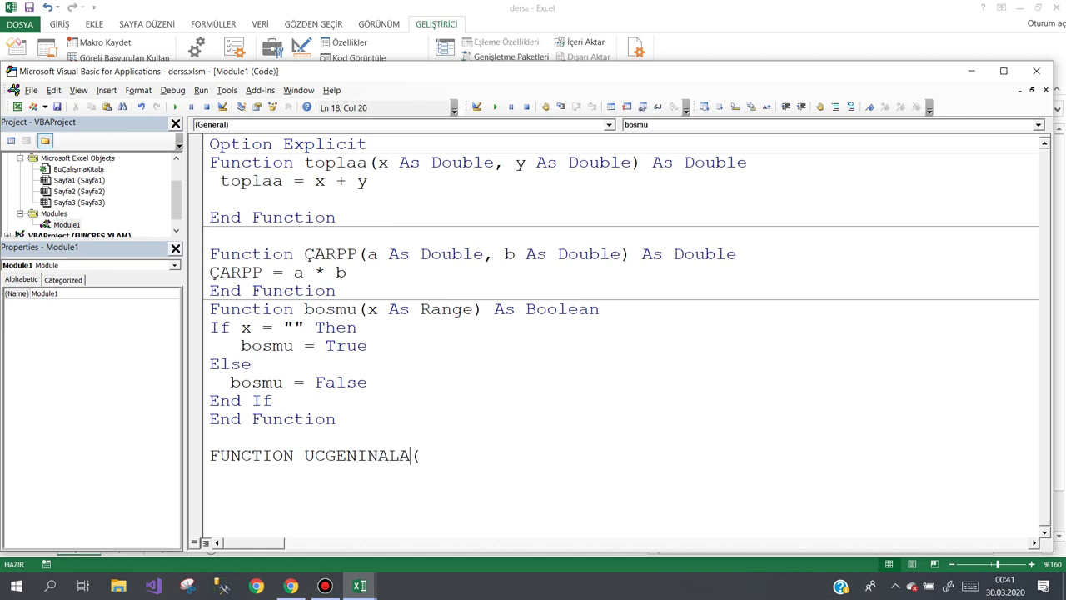
text(NINIHESAPL)
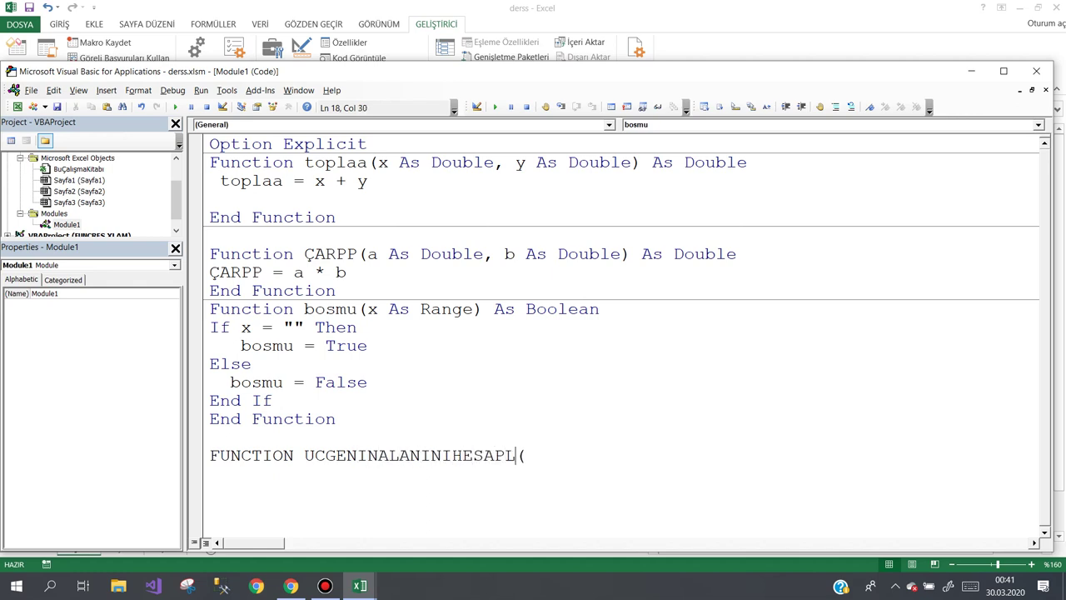
text(A)
text(taba)
text(n as )
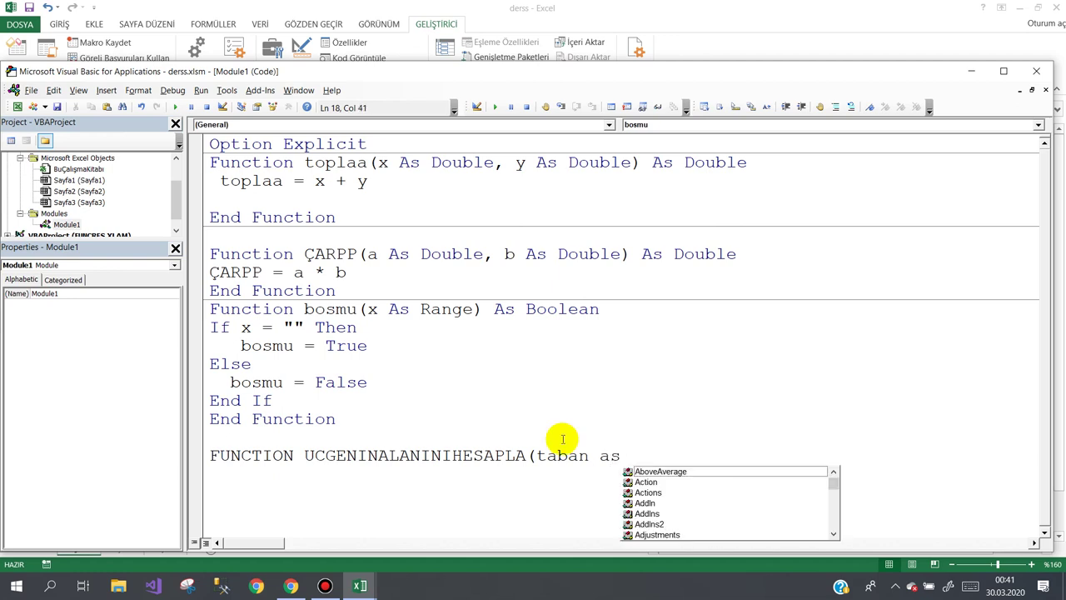
text(double )
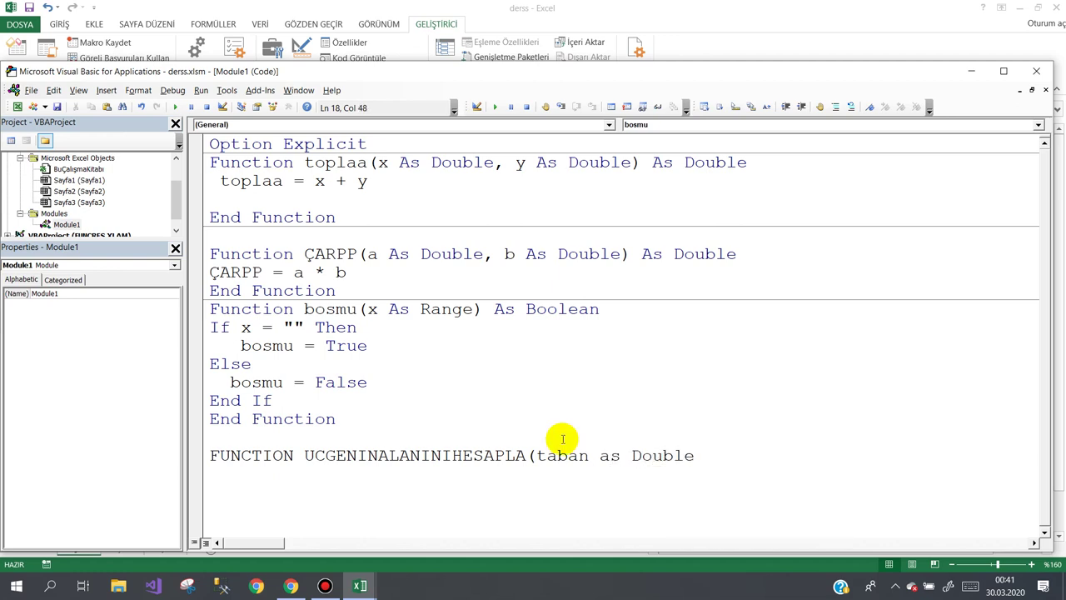
text(,)
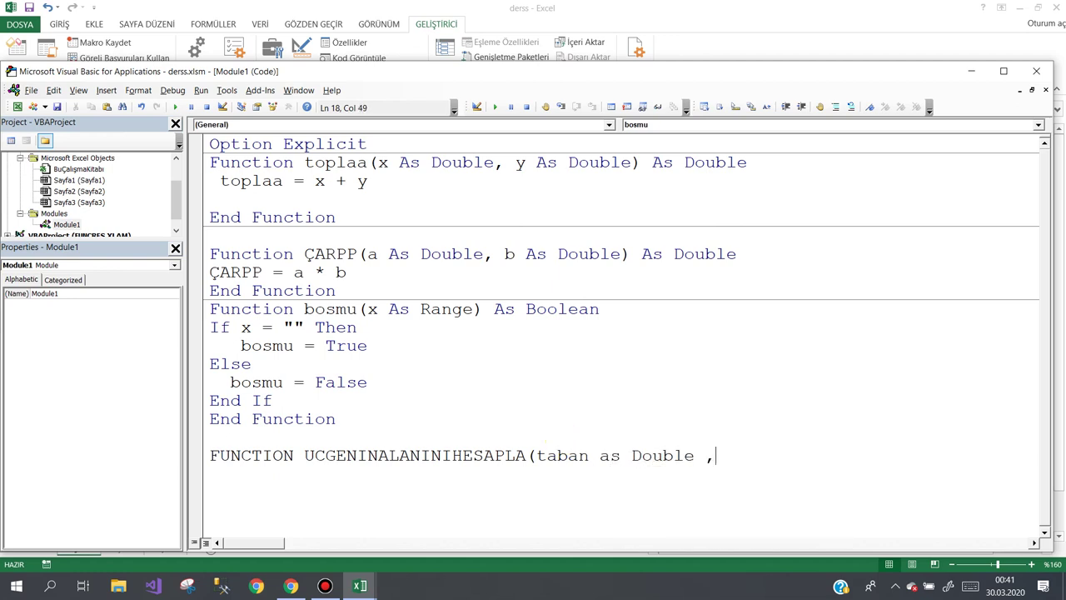
text(yukseklik)
text( as do)
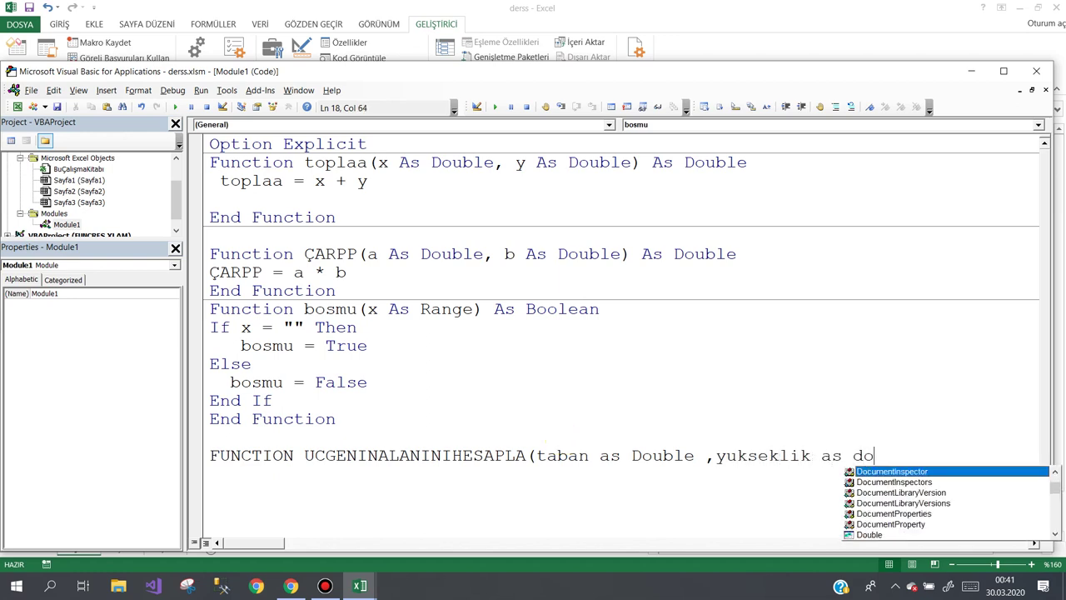
text(u)
key(ctrl+space)
text())
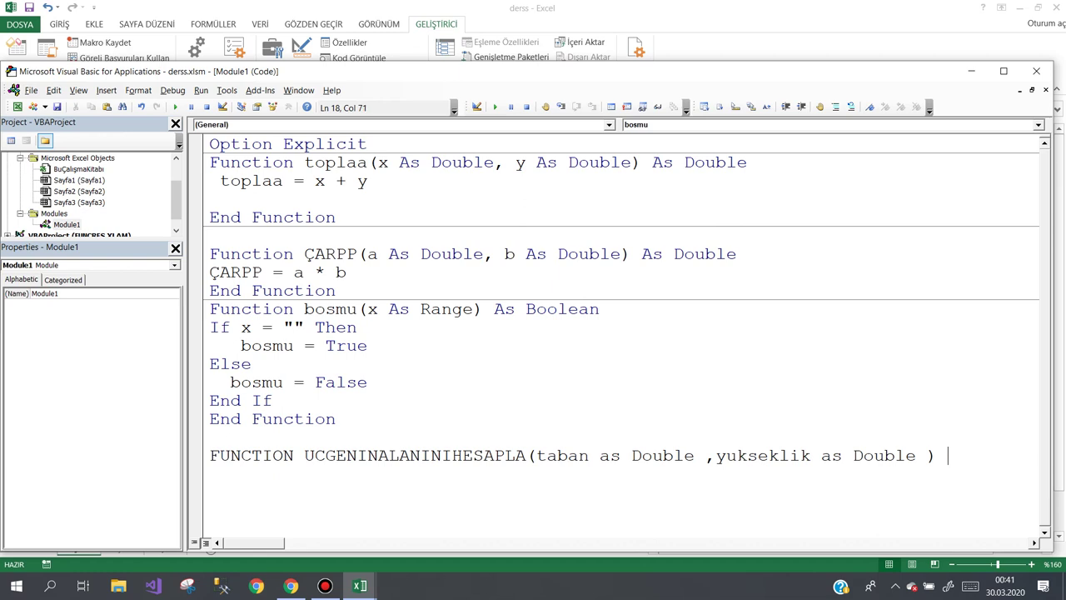
text( dou)
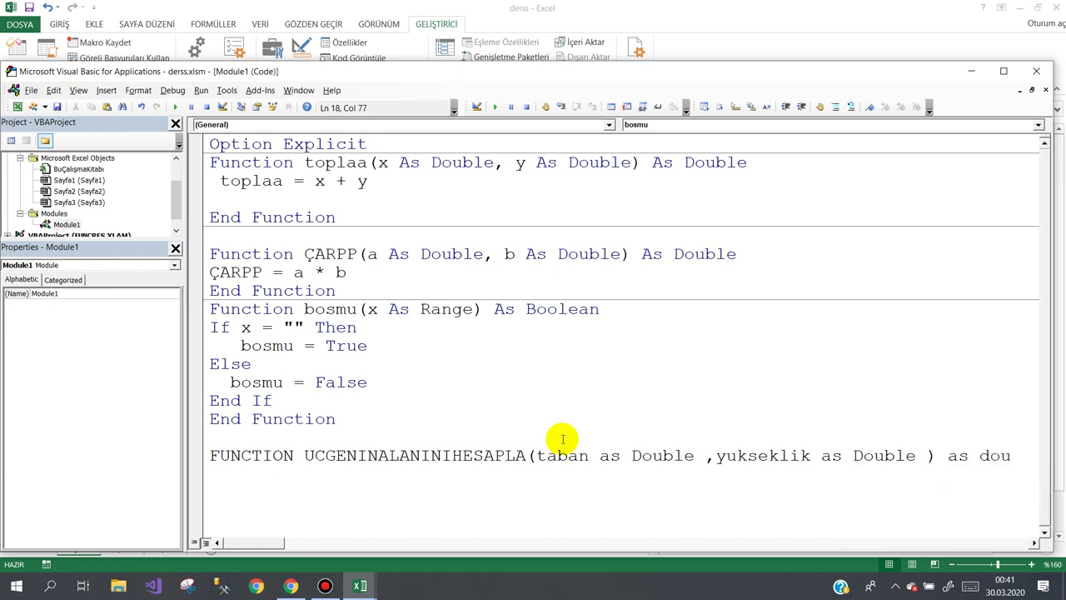
key(ctrl+space)
key(Return)
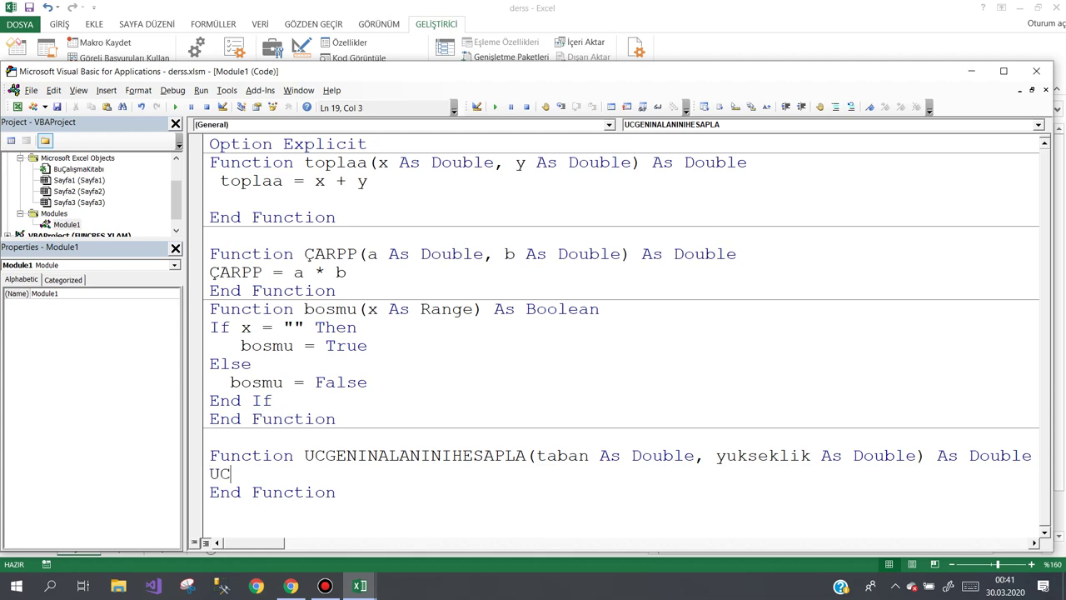
Write the body line UCGENINALANINIHESAPLA = taban * yukseklik / 2.
key(ctrl+space)
key(Down)
key(Down)
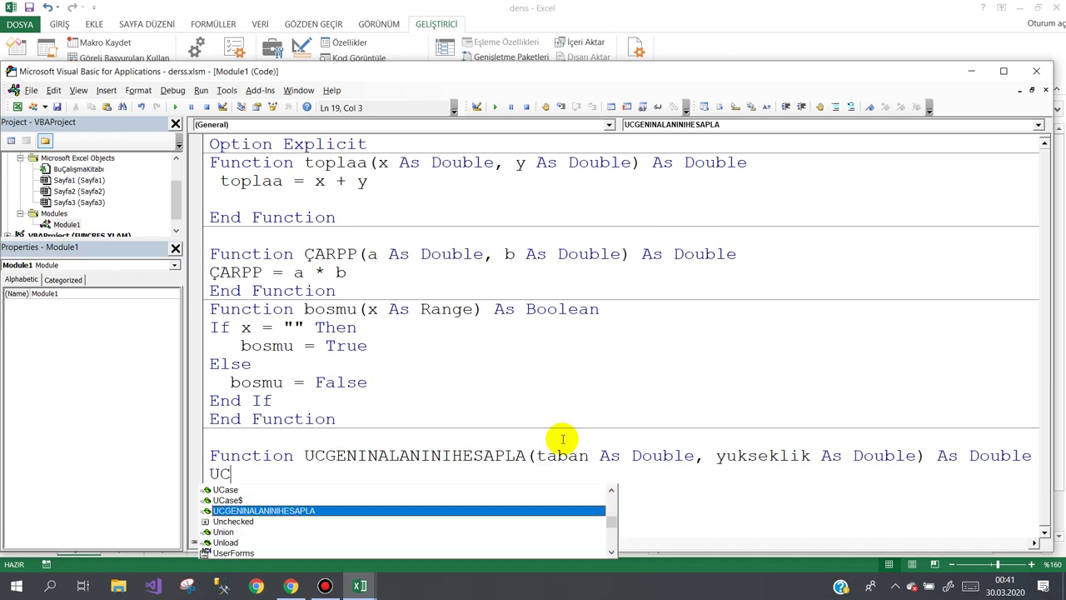
text(=)
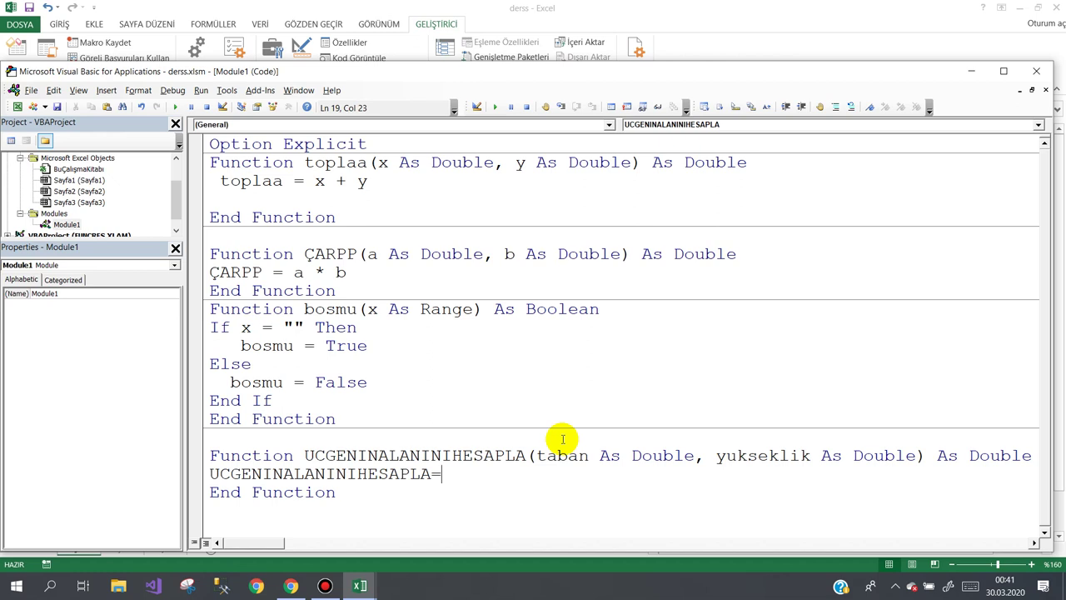
text(T)
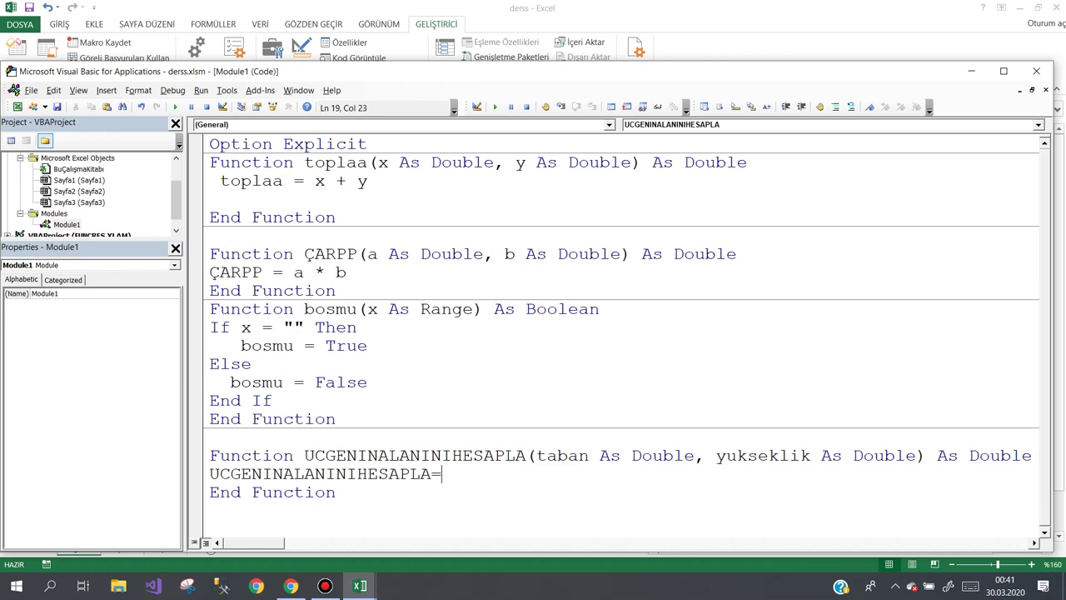
text(ban*y)
text(ukseklik/)
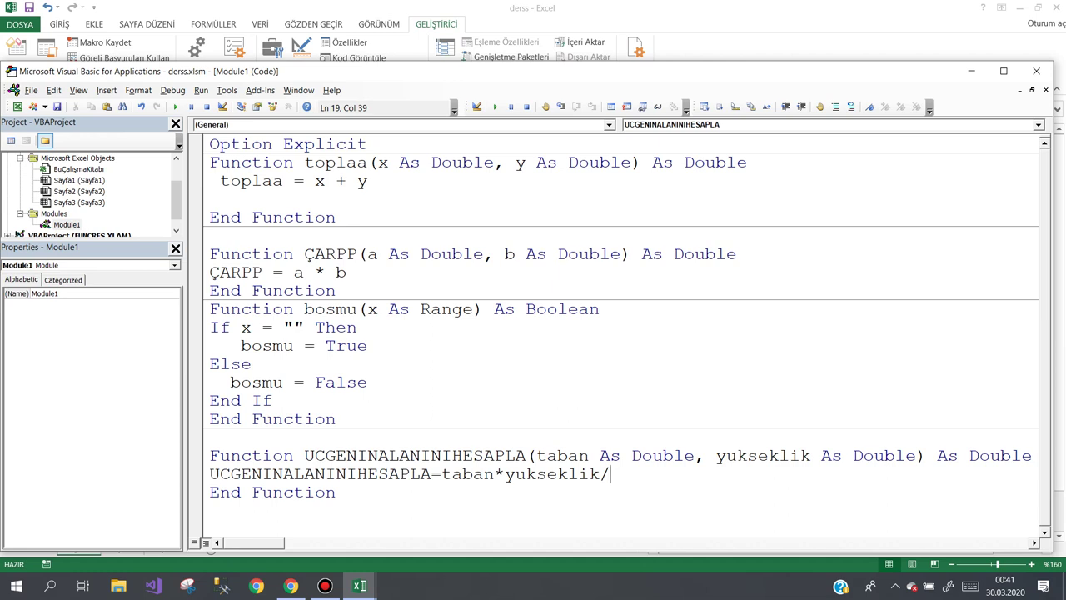
text(2)
click(337, 493)
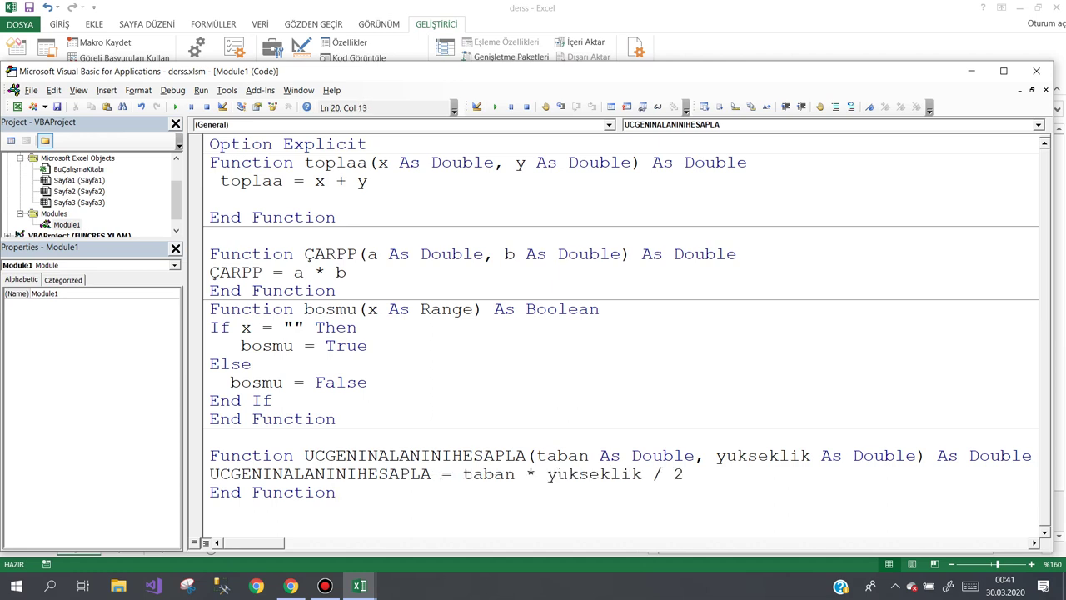
Back on Sayfa1, enter the headers TABAN, YÜKSEKLİK and ALAN across A11:C11.
click(1036, 71)
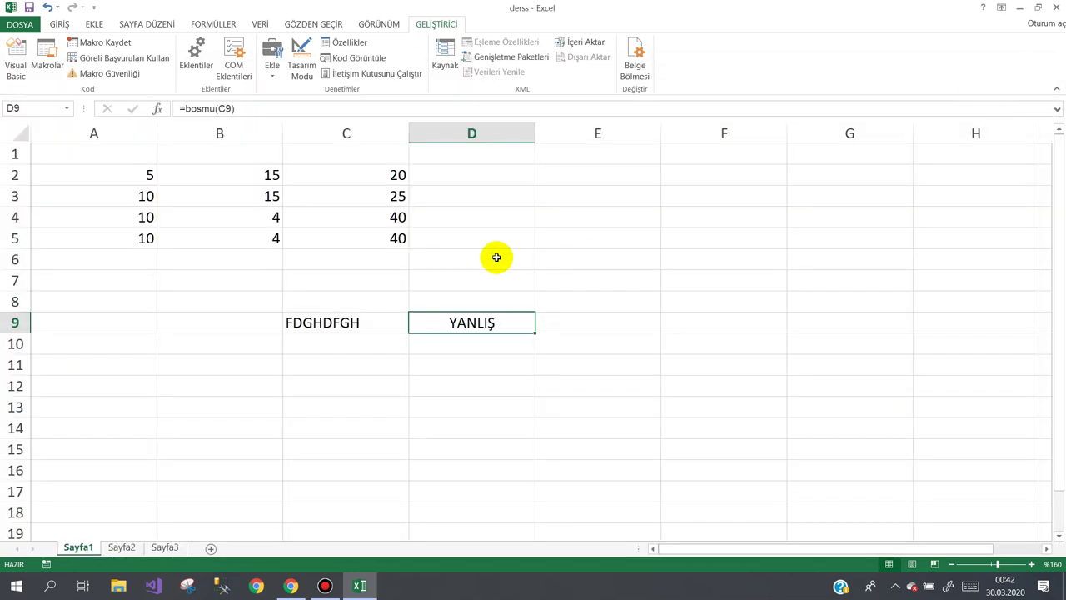
click(365, 383)
click(115, 387)
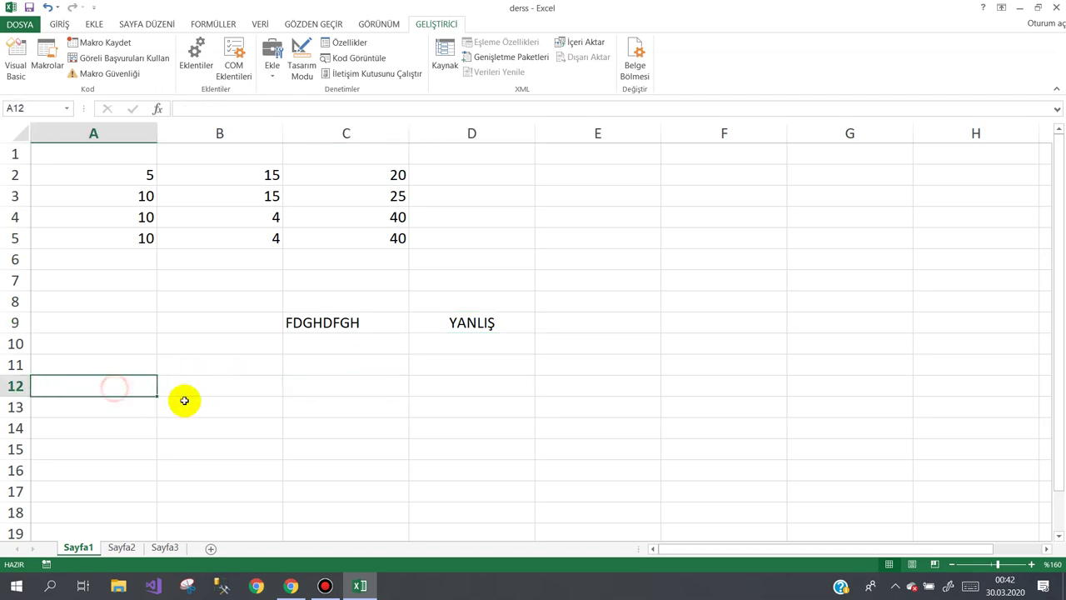
key(Up)
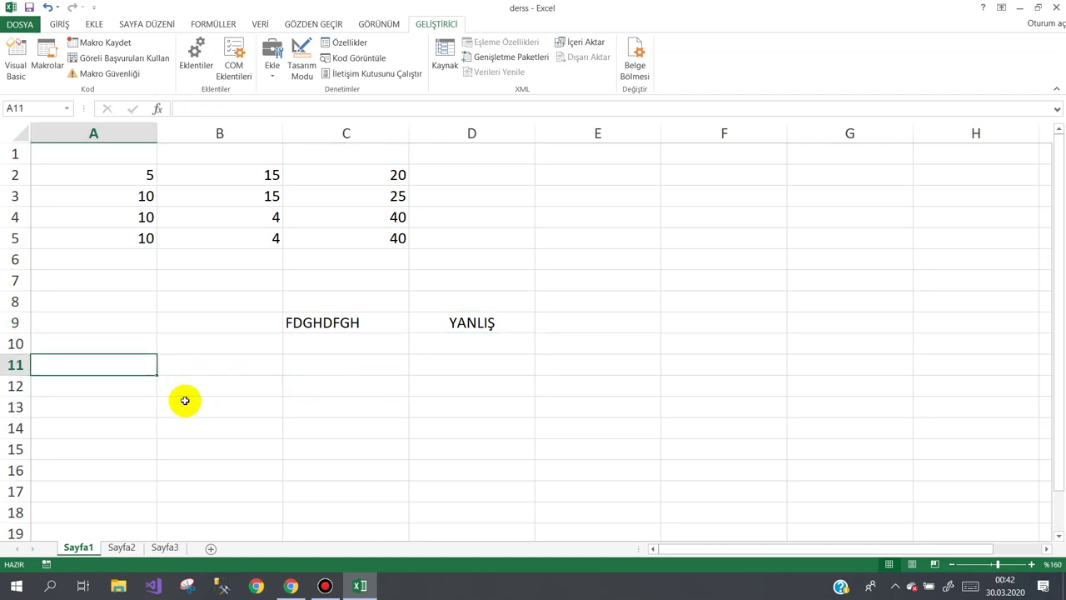
text(taban)
key(BackSpace)
key(BackSpace)
key(BackSpace)
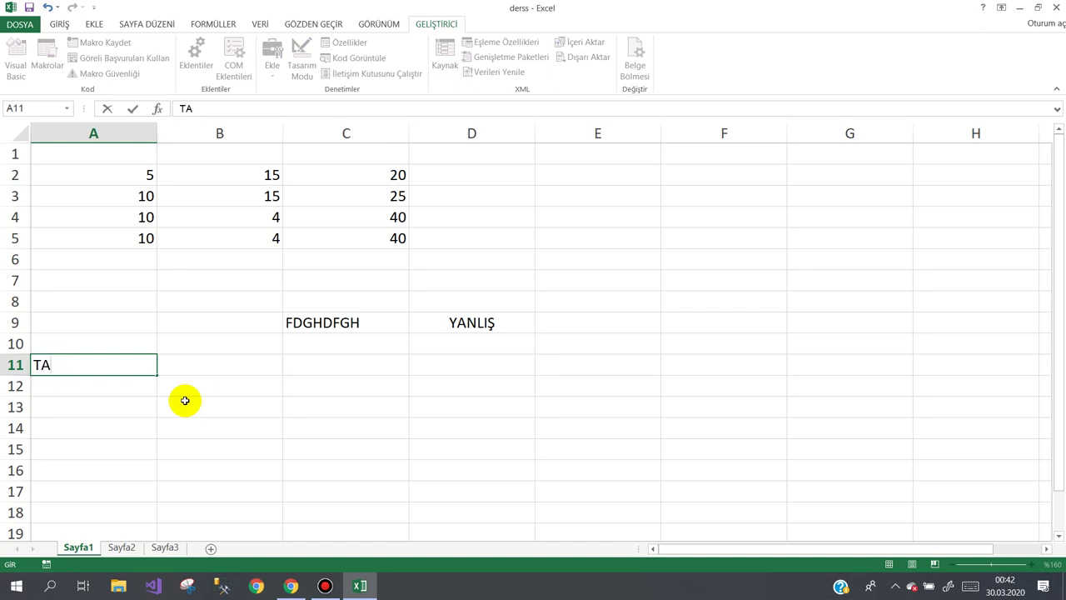
text(BAN)
key(Tab)
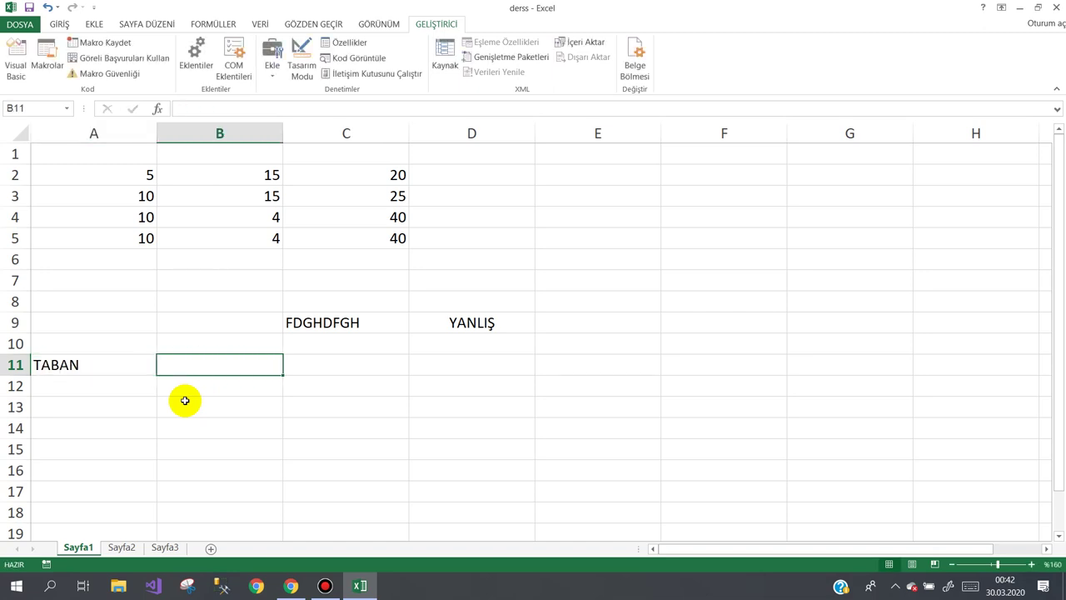
text(YÜKSEK)
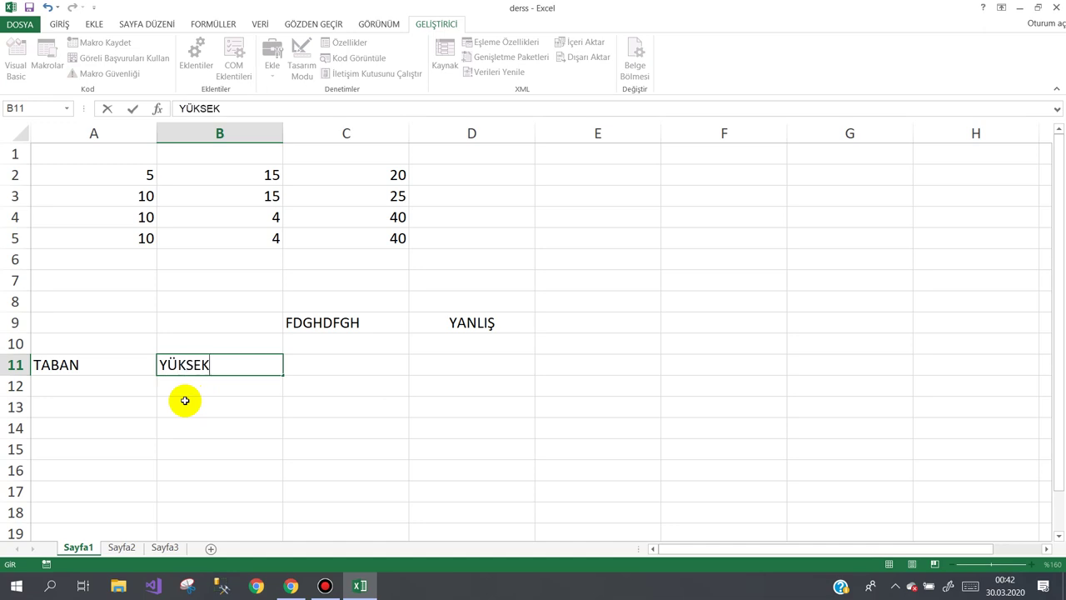
text(LİK)
key(Tab)
text(A)
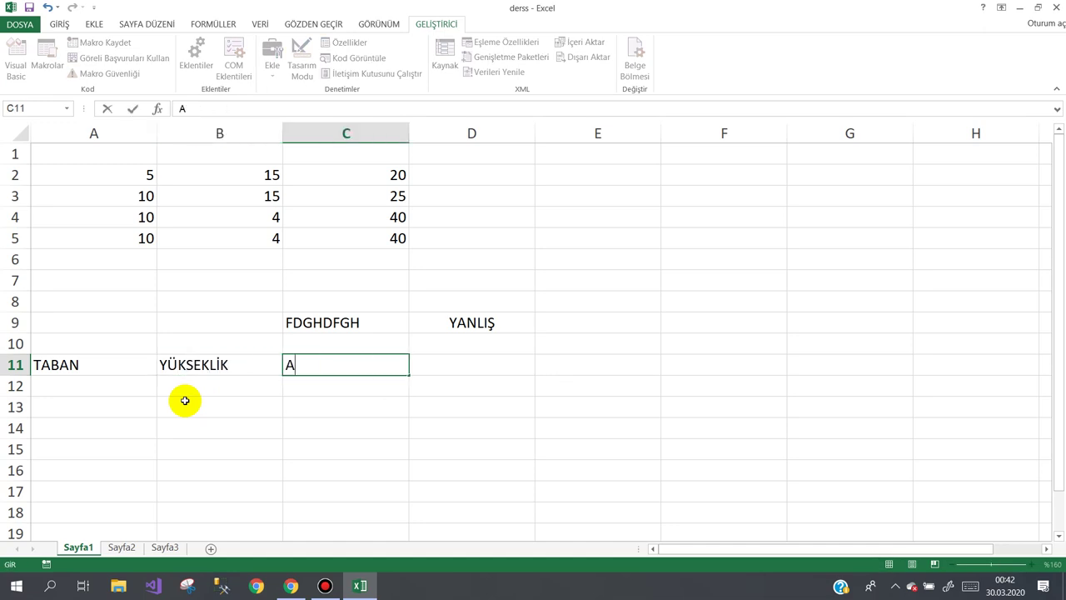
text(LAN)
key(Down)
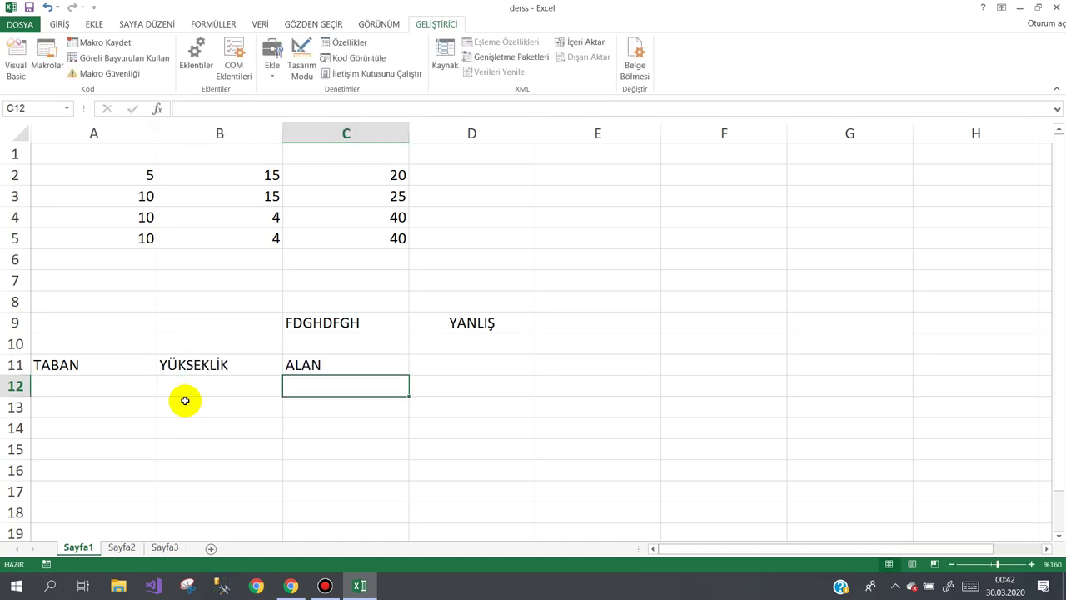
Enter =UCGENINALANINIHESAPLA(A12;B12) in C12.
text(=UC)
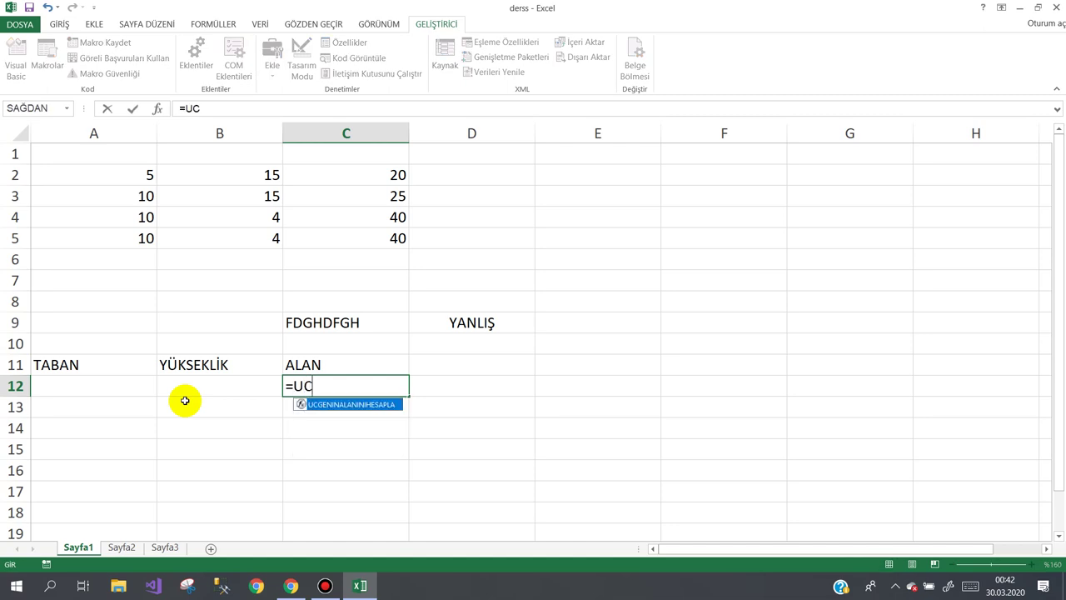
key(Tab)
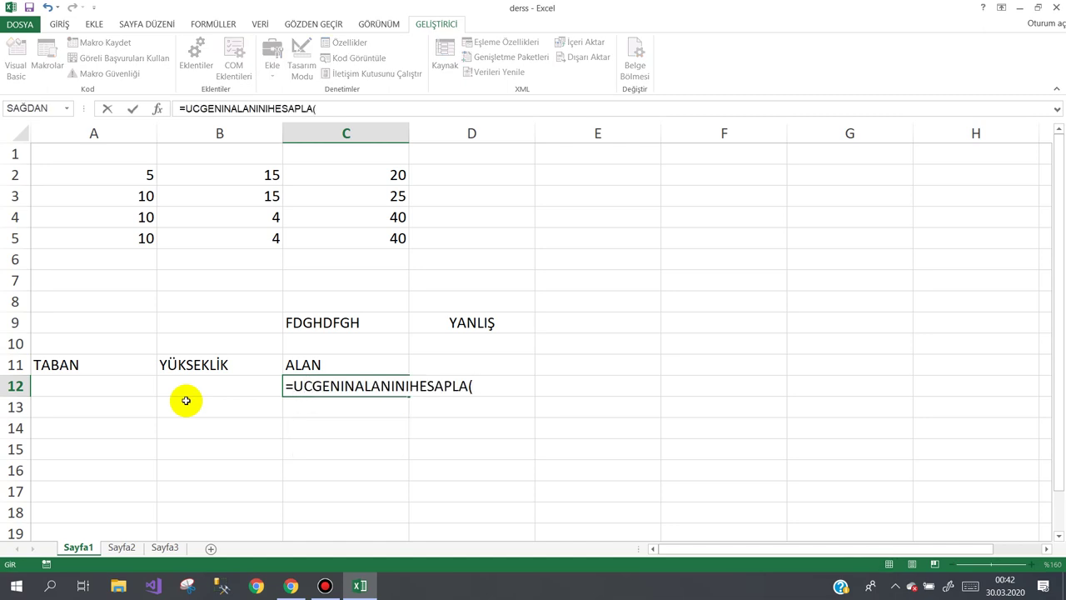
click(63, 389)
text(;)
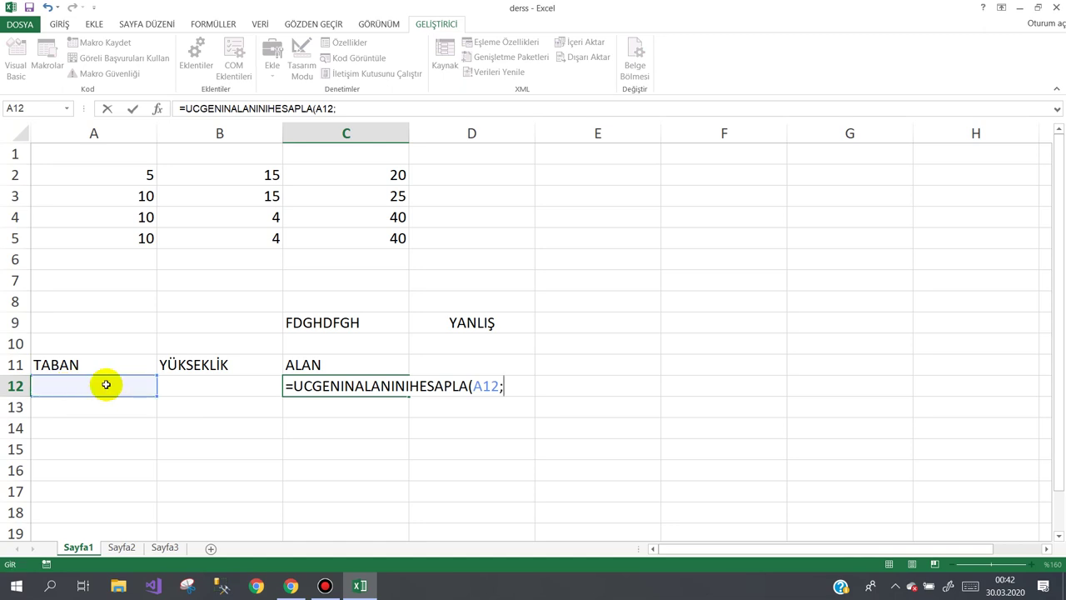
click(185, 389)
text())
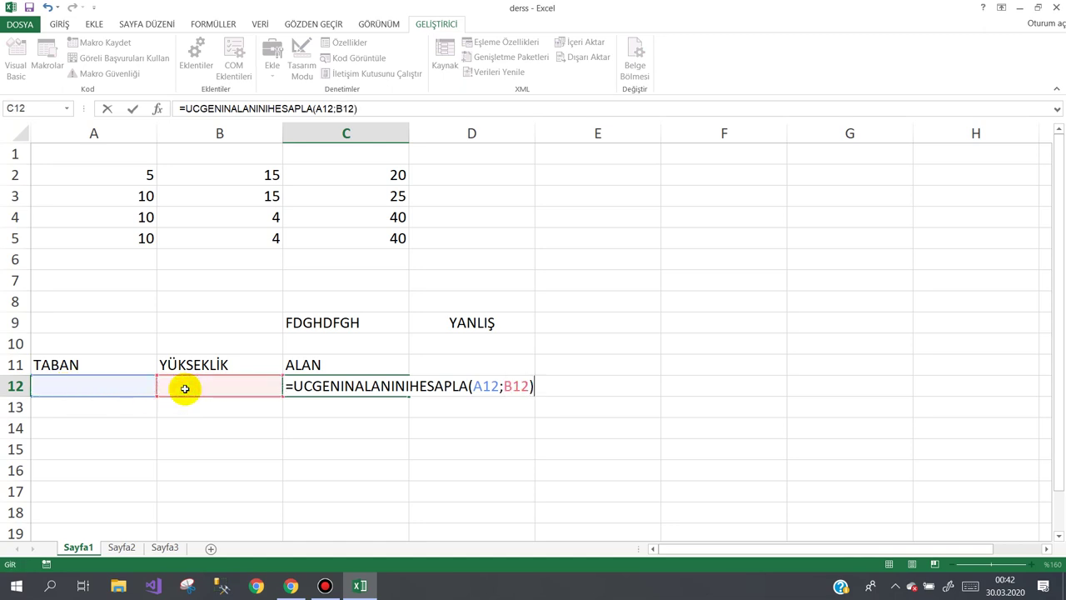
key(Return)
Fill the area formula down from C12 to C22.
click(383, 389)
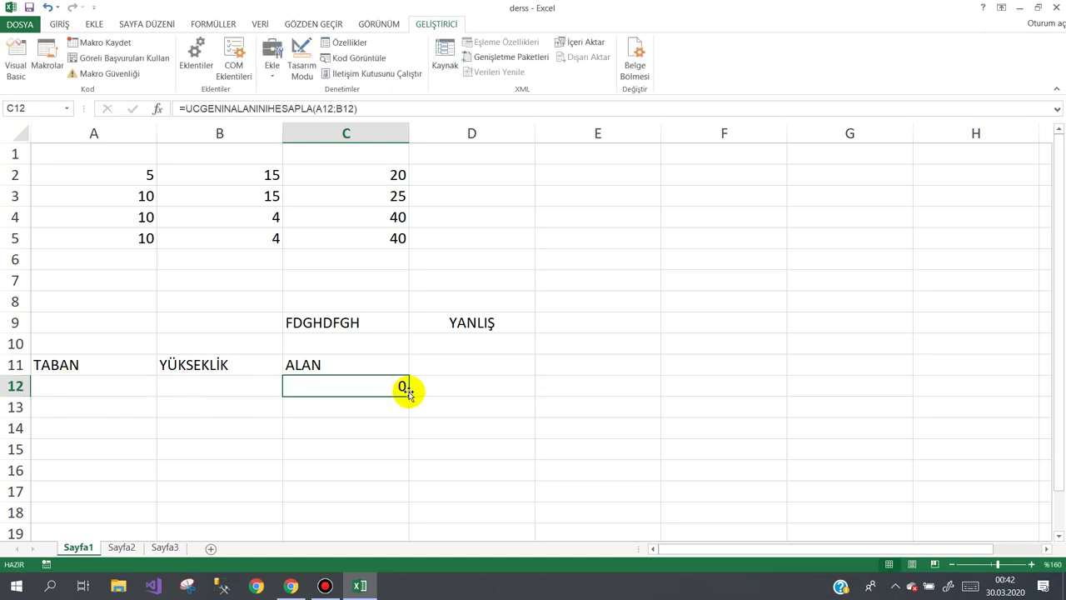
mouse_move(408, 395)
mouse_down()
mouse_move(413, 515)
mouse_move(412, 471)
mouse_up()
click(125, 260)
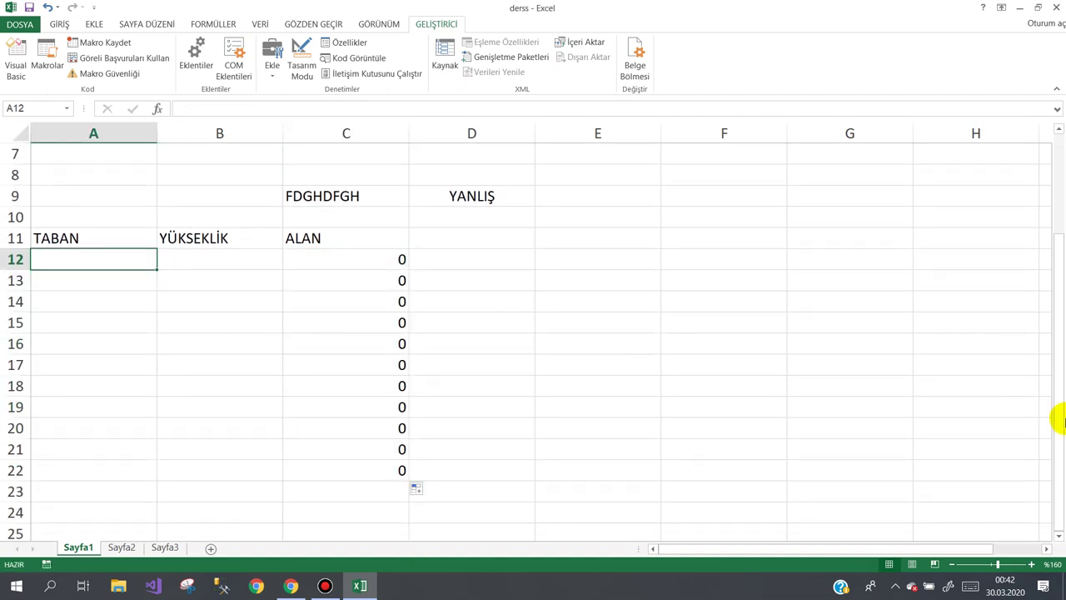
Enter base 12 and height 4 in row 12, and base 65 and height 150 in row 13.
text(12)
key(Tab)
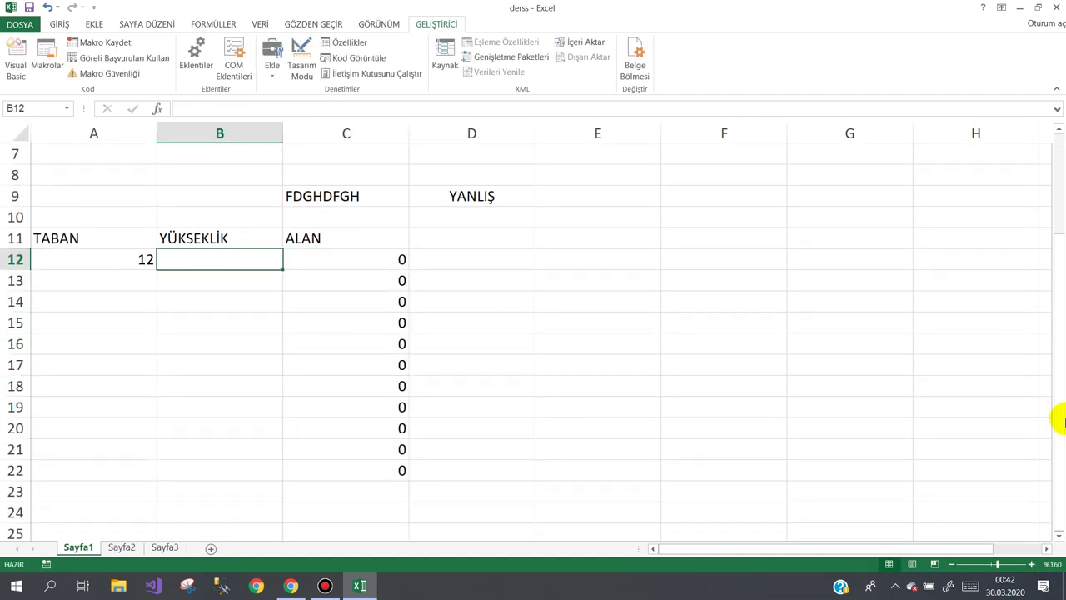
text(4)
key(Return)
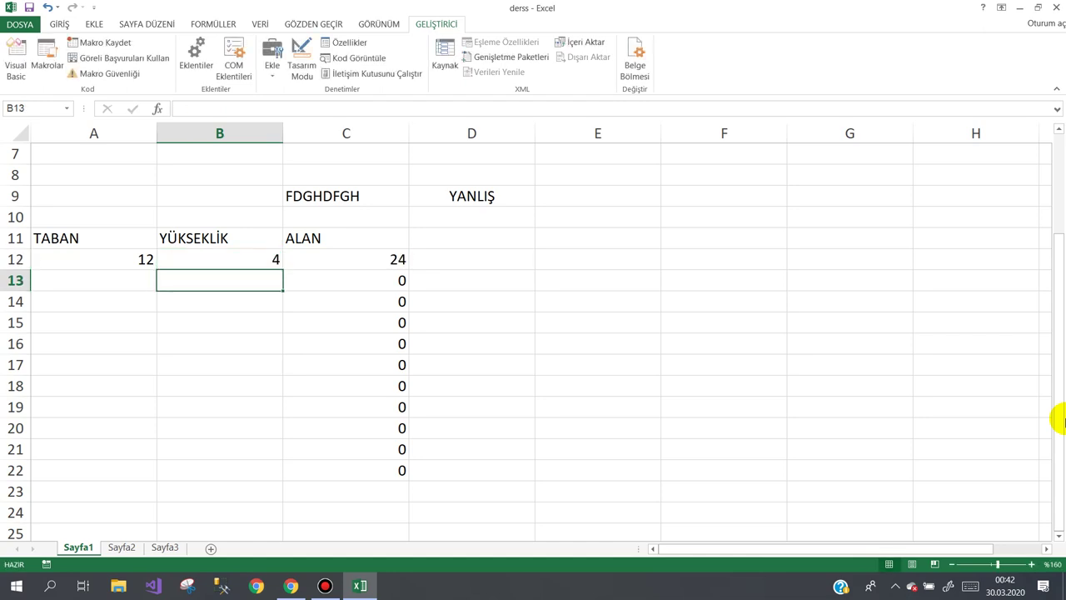
key(Left)
text(65)
key(Return)
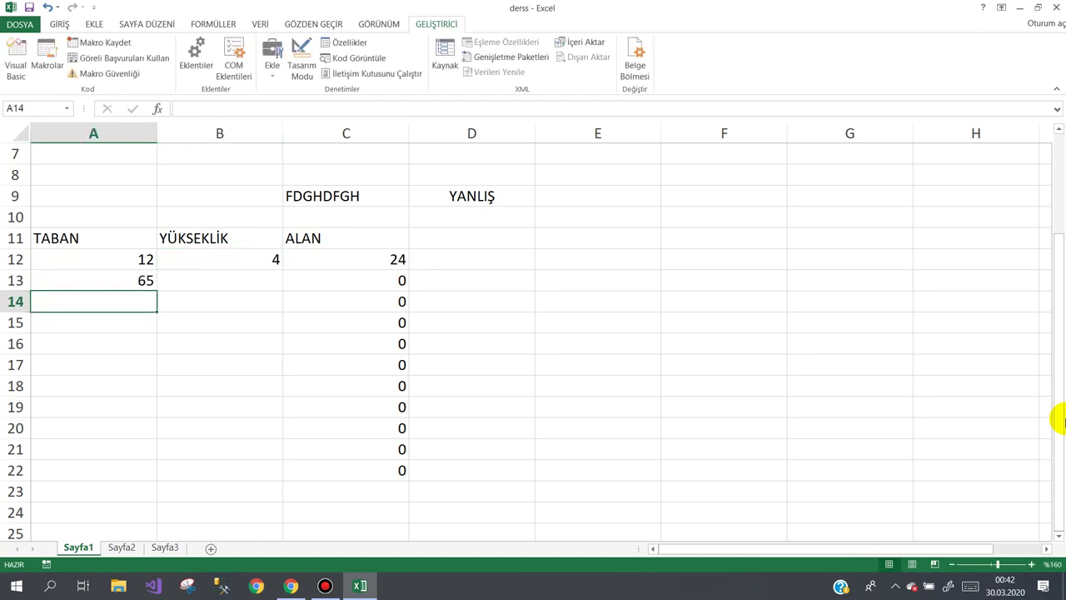
key(Up)
key(Right)
text(15)
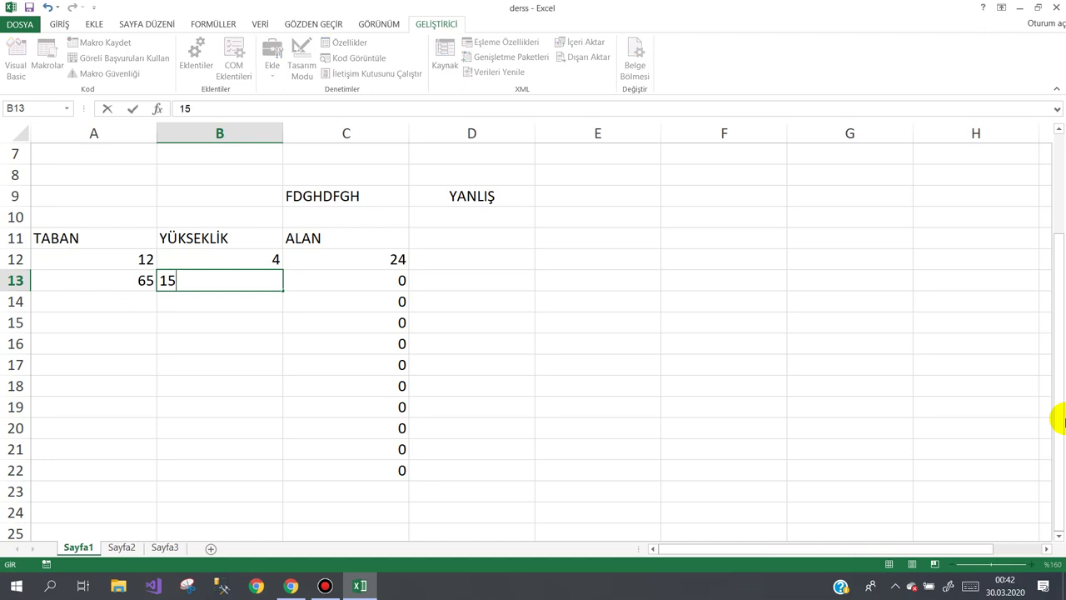
text(0)
key(Return)
Enter base 12 and height 6 in row 14.
key(Left)
text(12)
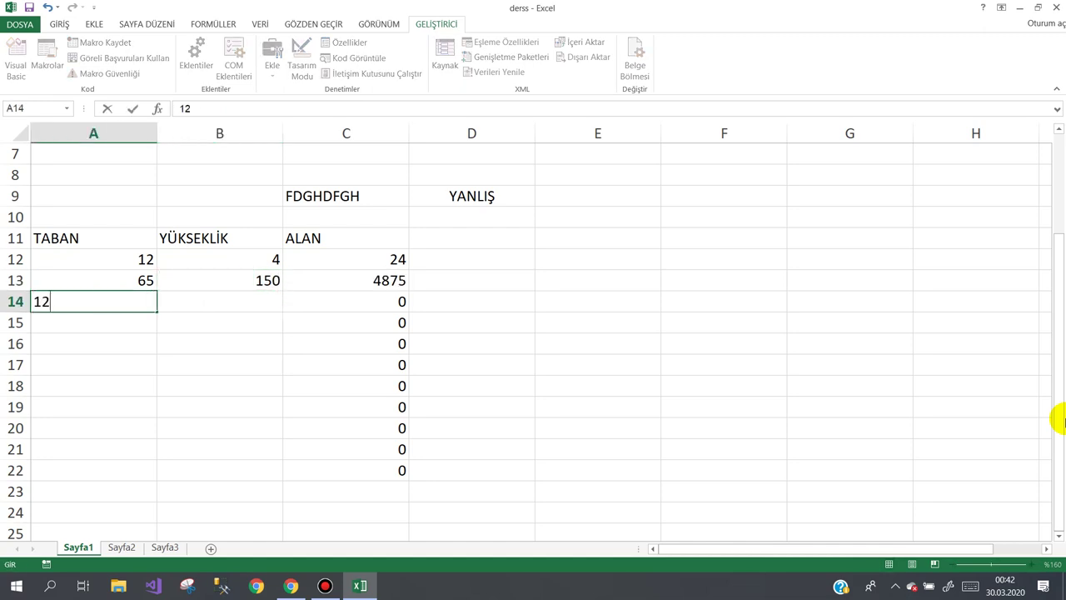
key(Right)
text(0)
key(BackSpace)
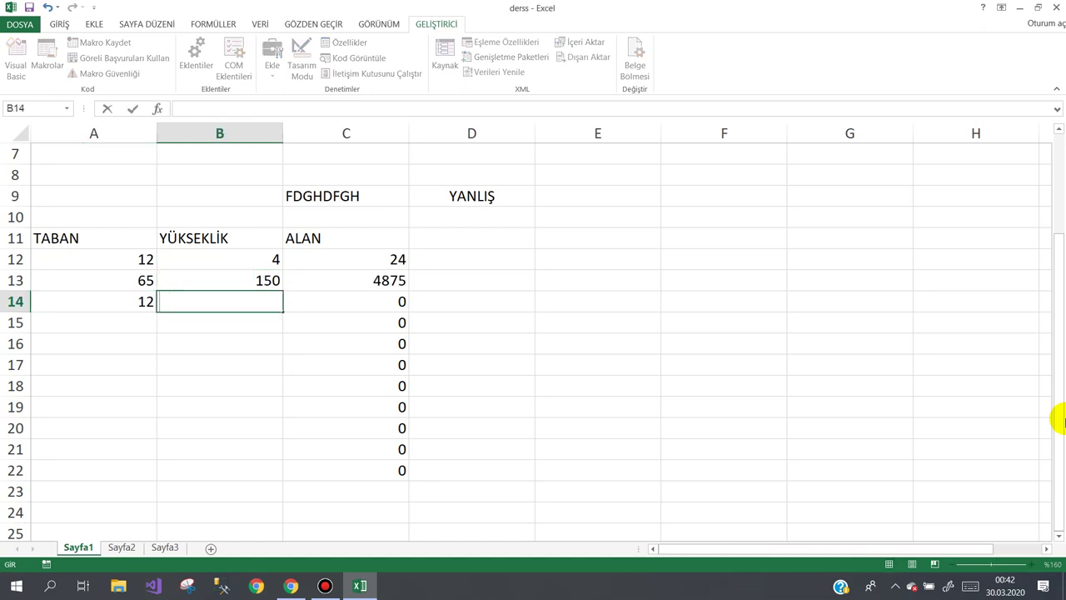
text(6)
key(Return)
key(Left)
key(Down)
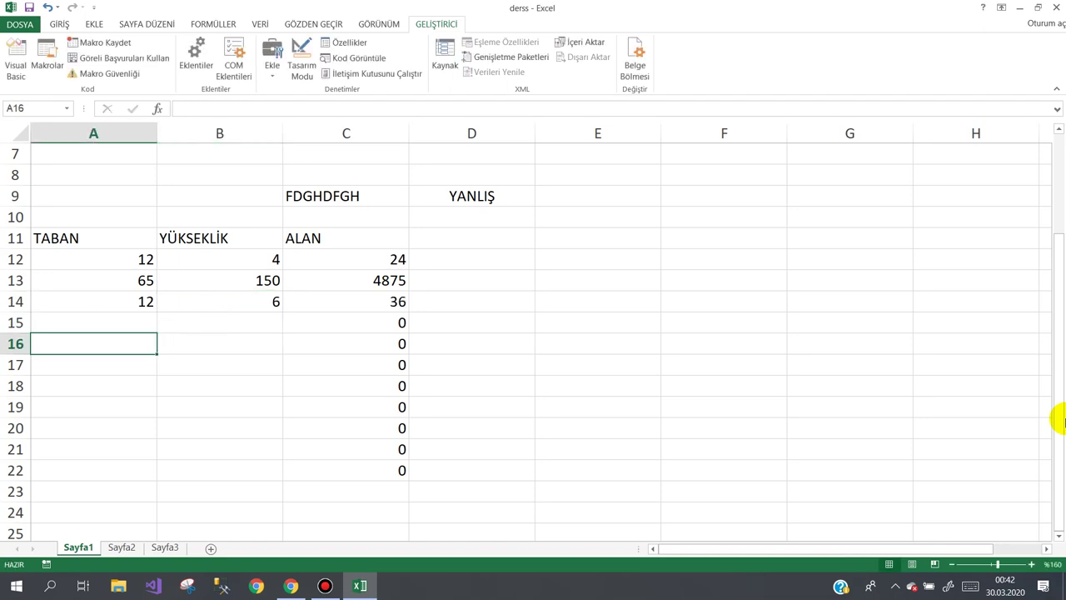
key(Up)
Enter base 50 and height 50 in row 15, then inspect the area formula in C12.
text(50)
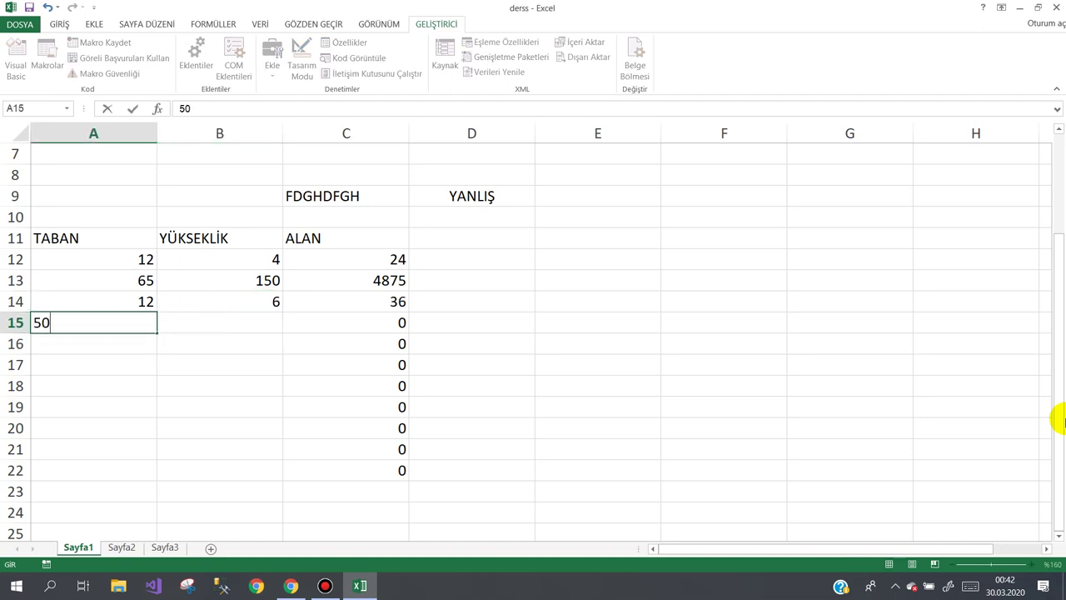
key(Tab)
text(50)
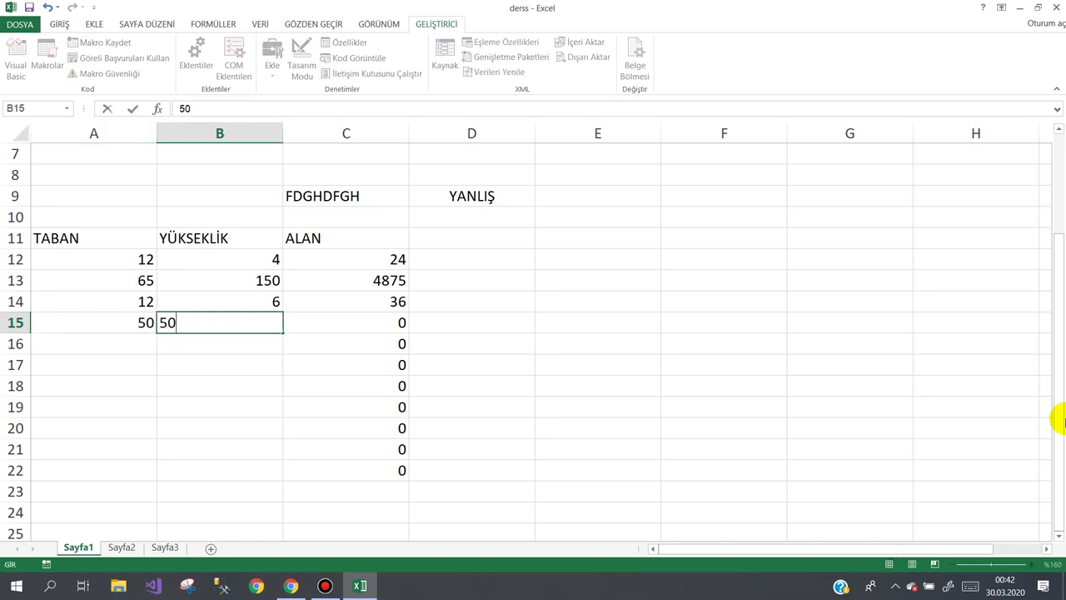
key(Return)
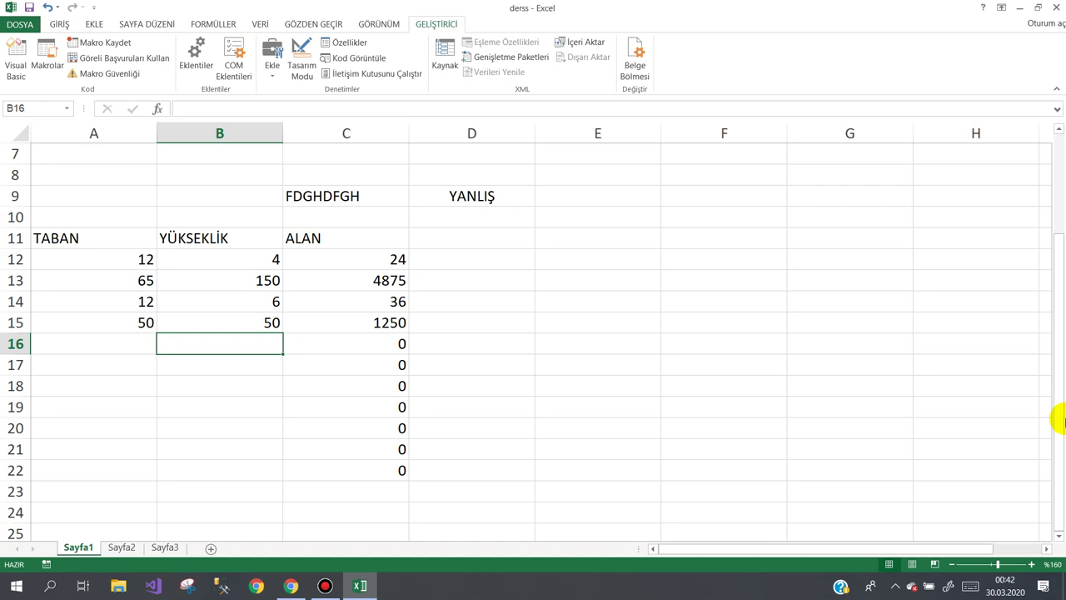
key(Up)
key(Up)
key(Up)
key(Up)
key(Right)
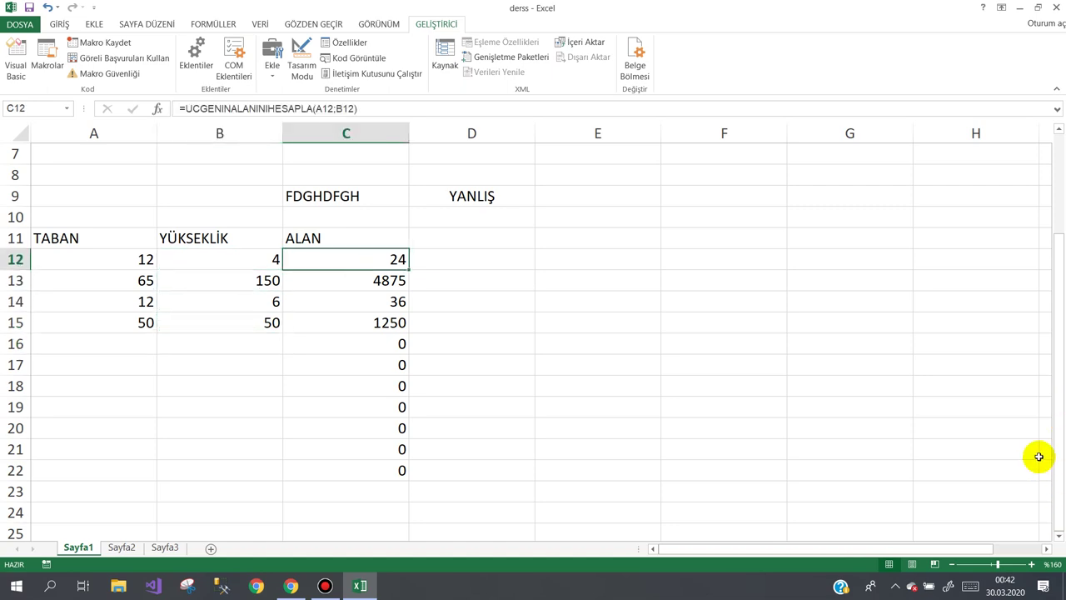
drag(1057, 335, 1059, 208)
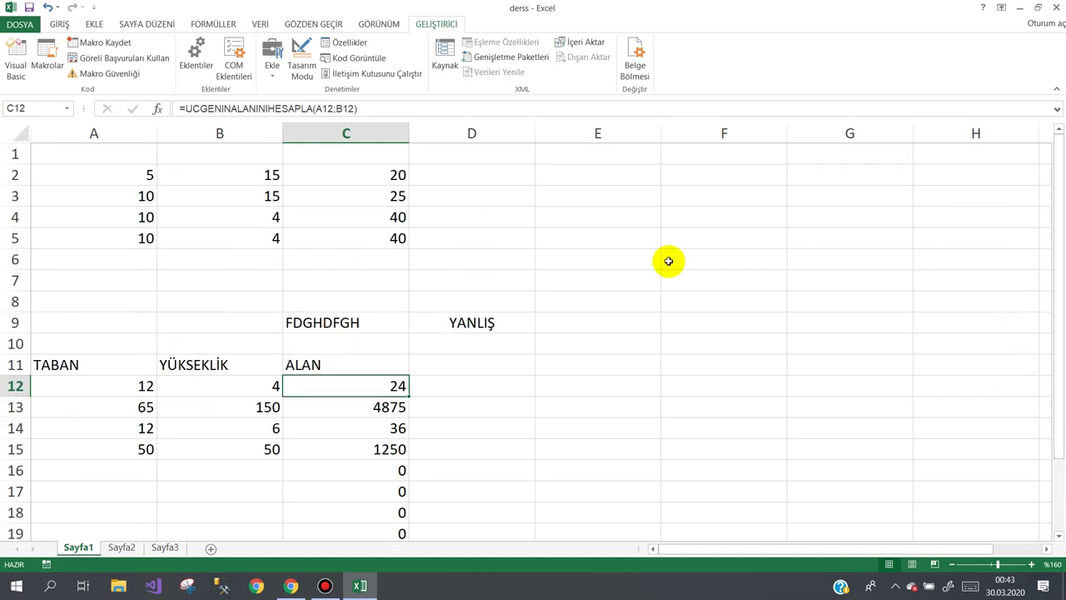
Restore the workbook window and open the Visual Basic editor from the GELİŞTİRİCİ tab.
click(473, 361)
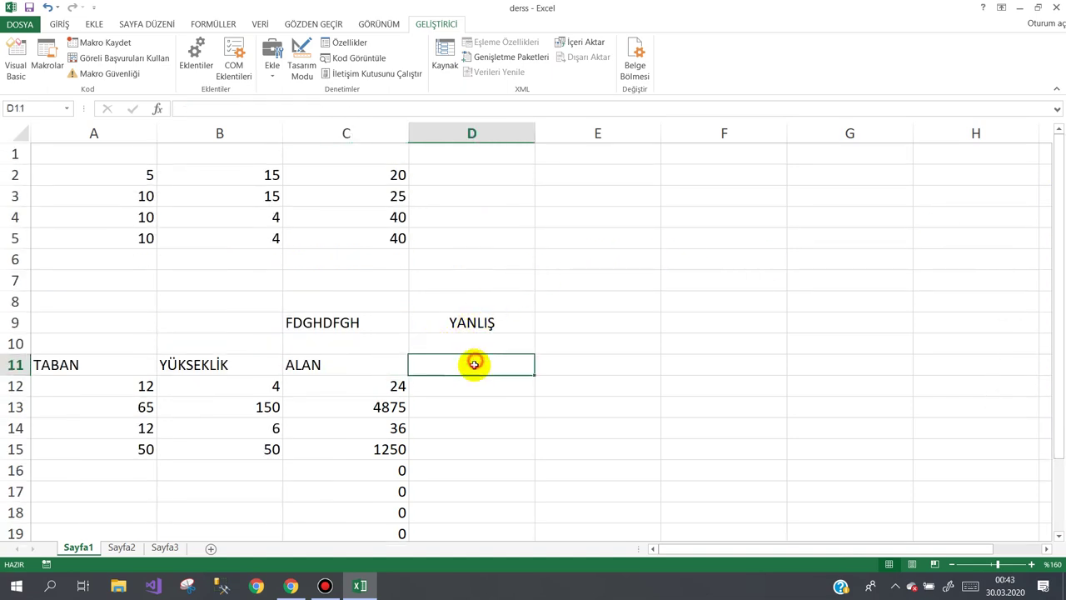
click(327, 587)
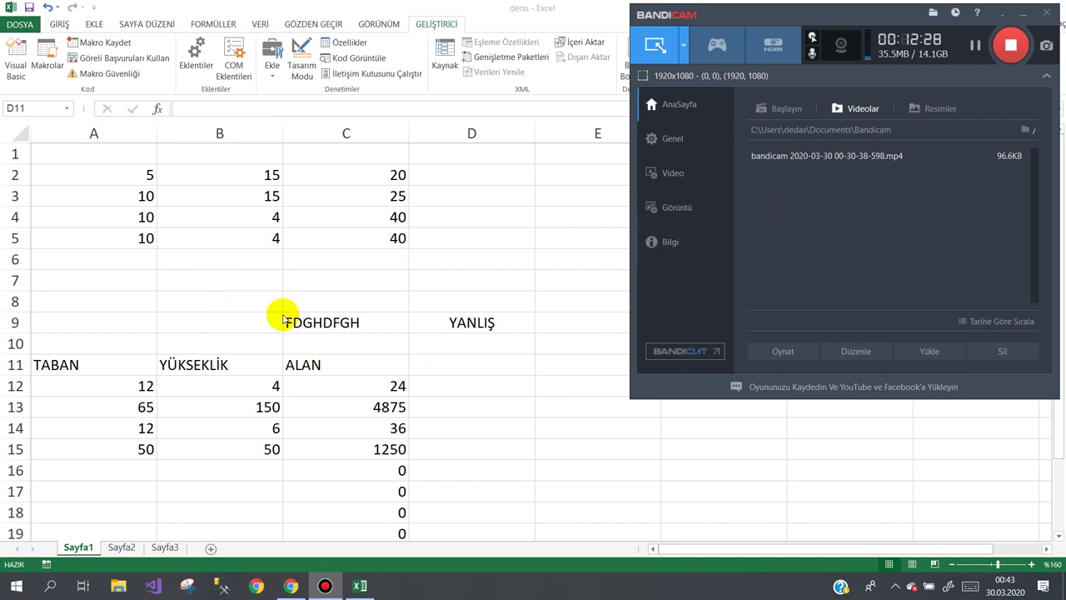
click(494, 374)
click(564, 360)
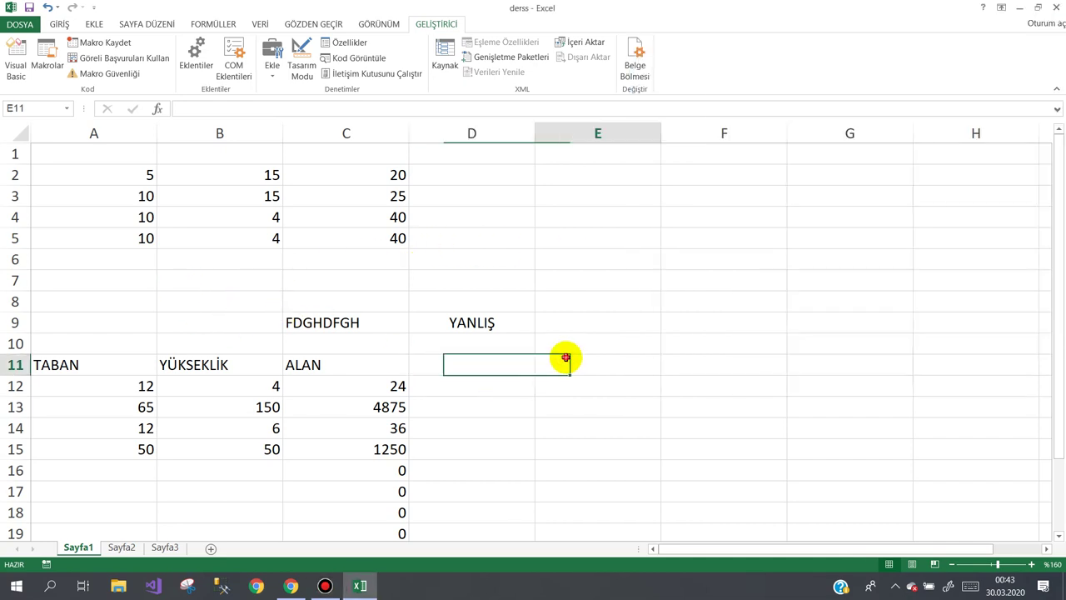
click(364, 586)
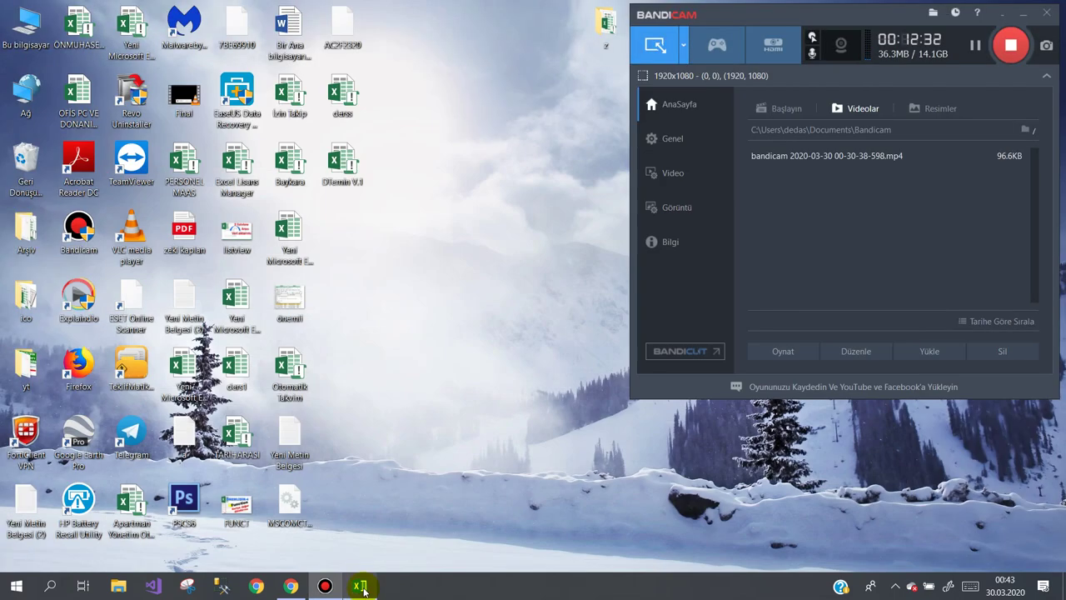
click(361, 585)
click(16, 51)
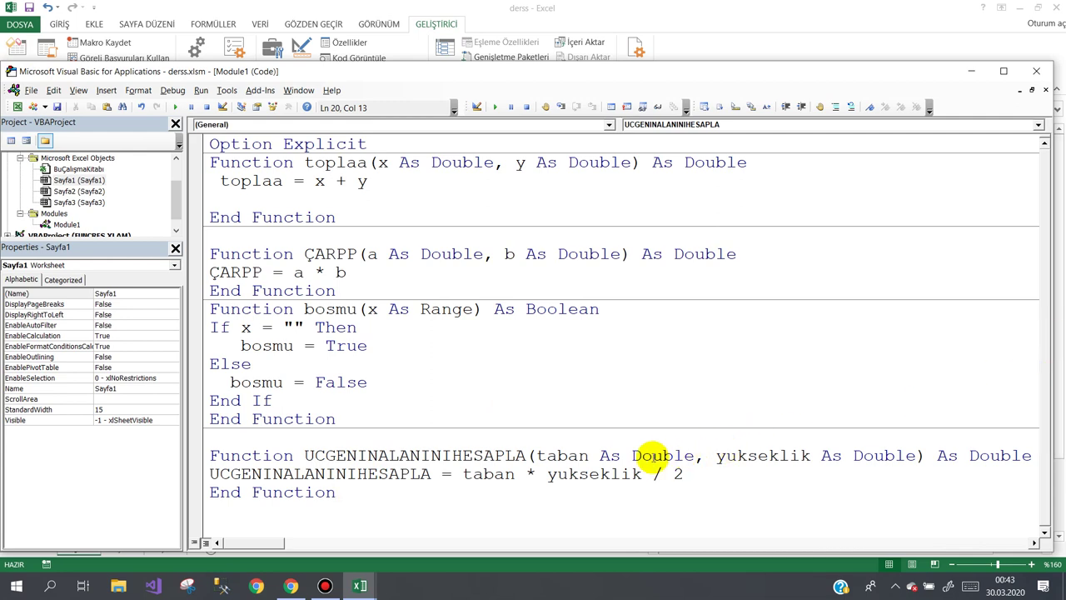
Highlight UCGENINALANINIHESAPLA's parameters, name and Double return type, then close the editor.
drag(536, 456, 733, 458)
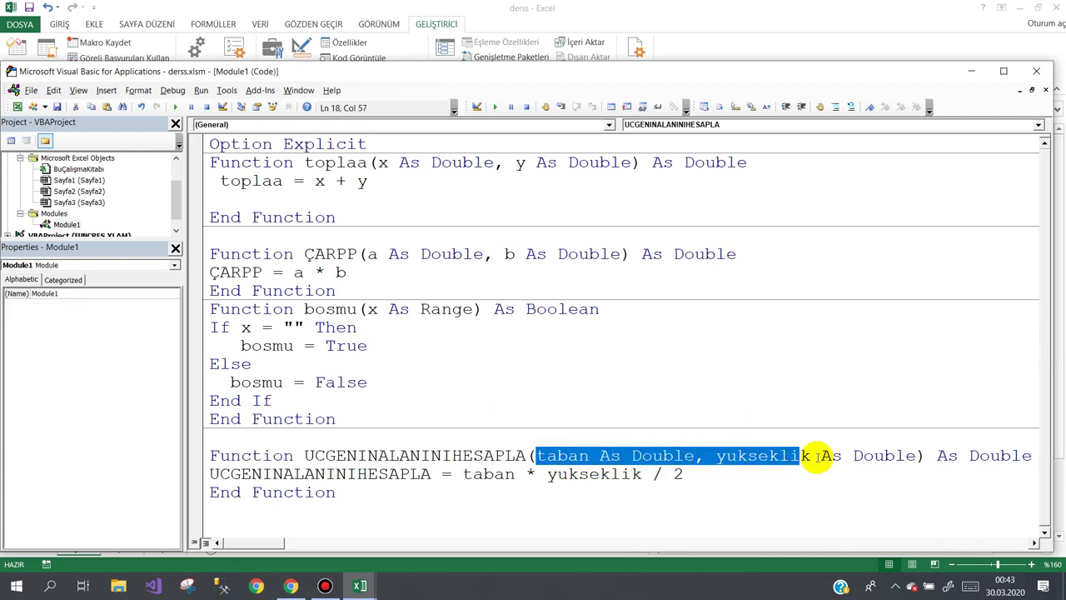
drag(733, 458, 916, 458)
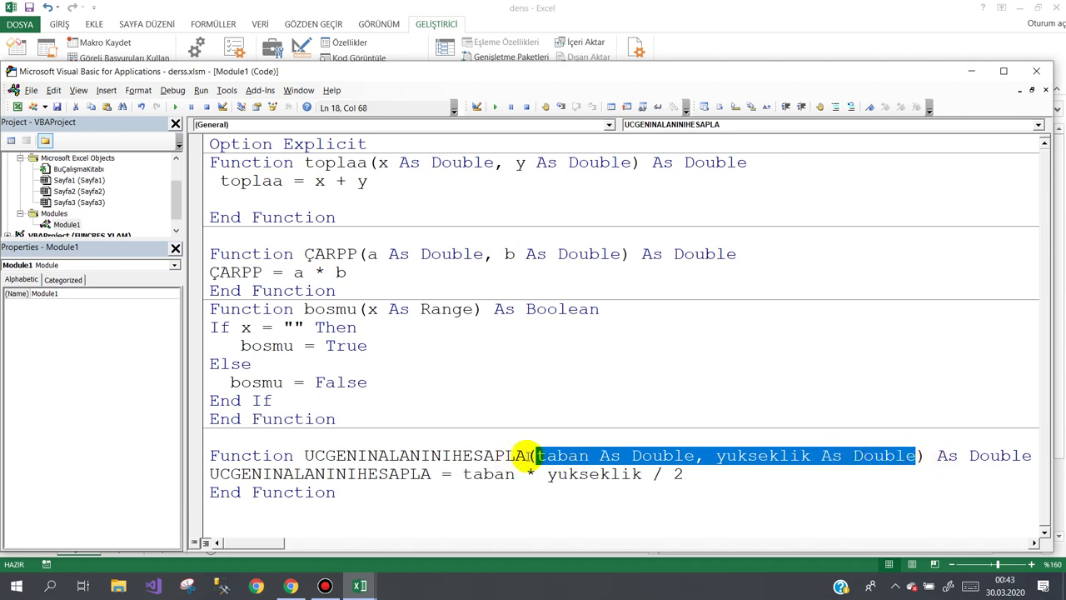
drag(533, 456, 305, 456)
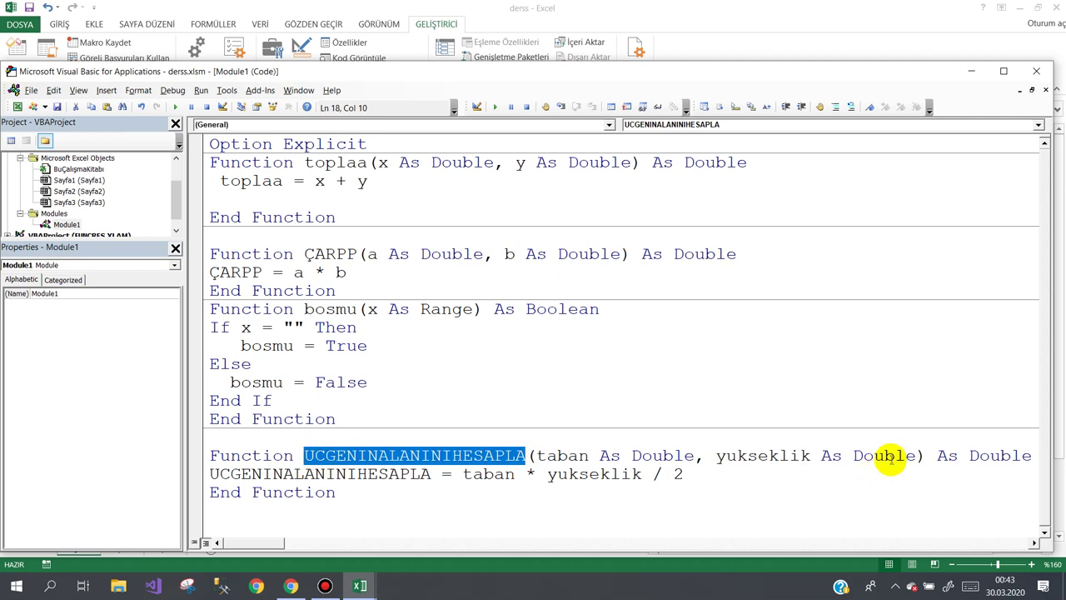
drag(938, 456, 1031, 455)
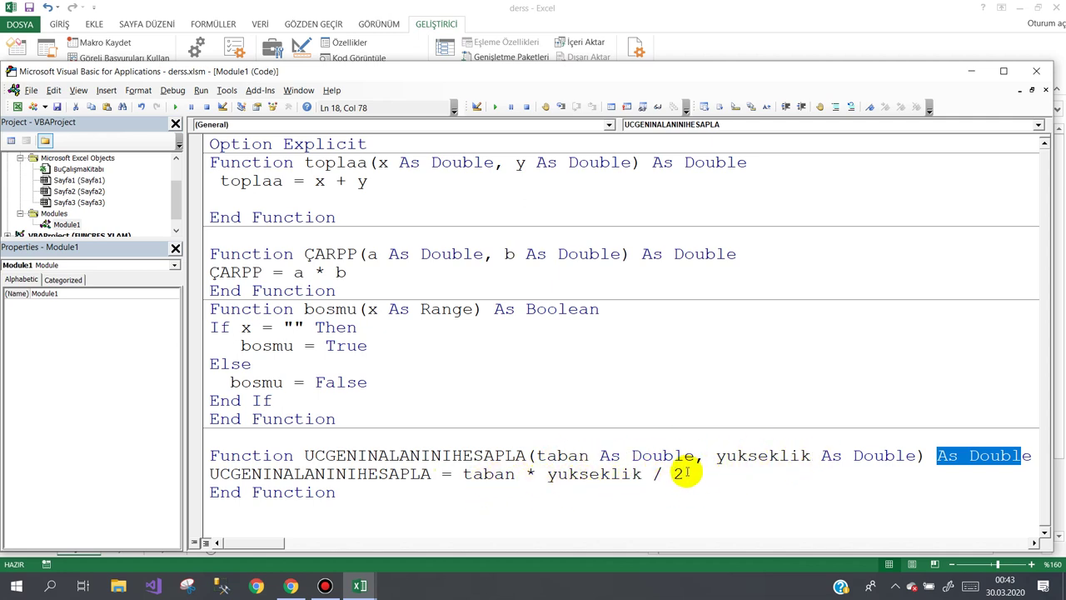
click(442, 394)
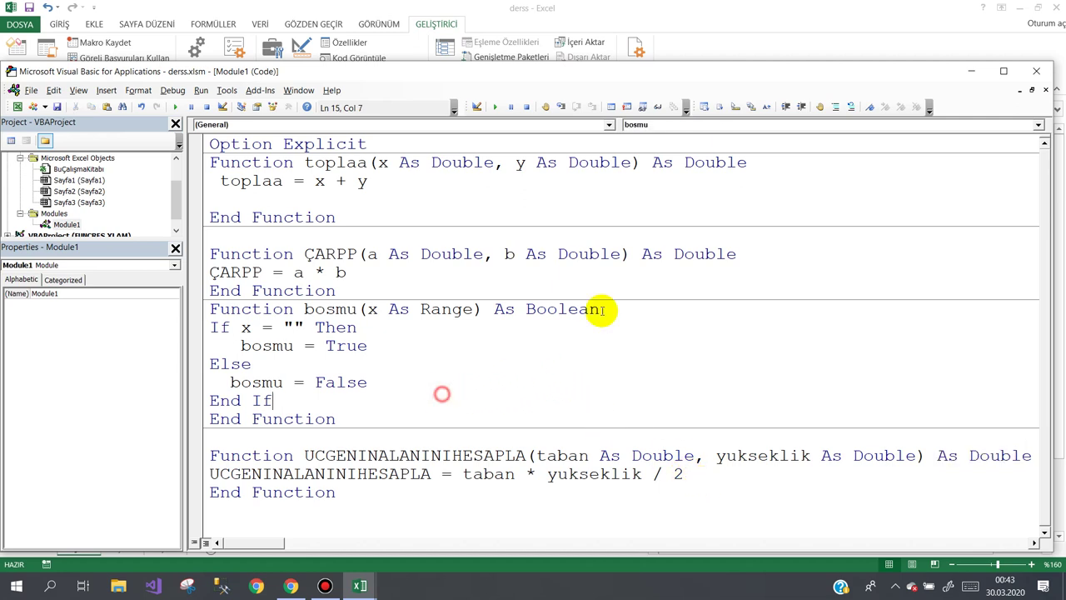
click(1036, 73)
On Sayfa3, enter =UCGENINALANINIHESAPLA(F7;G7) in H7 and fill it down to H20.
click(166, 547)
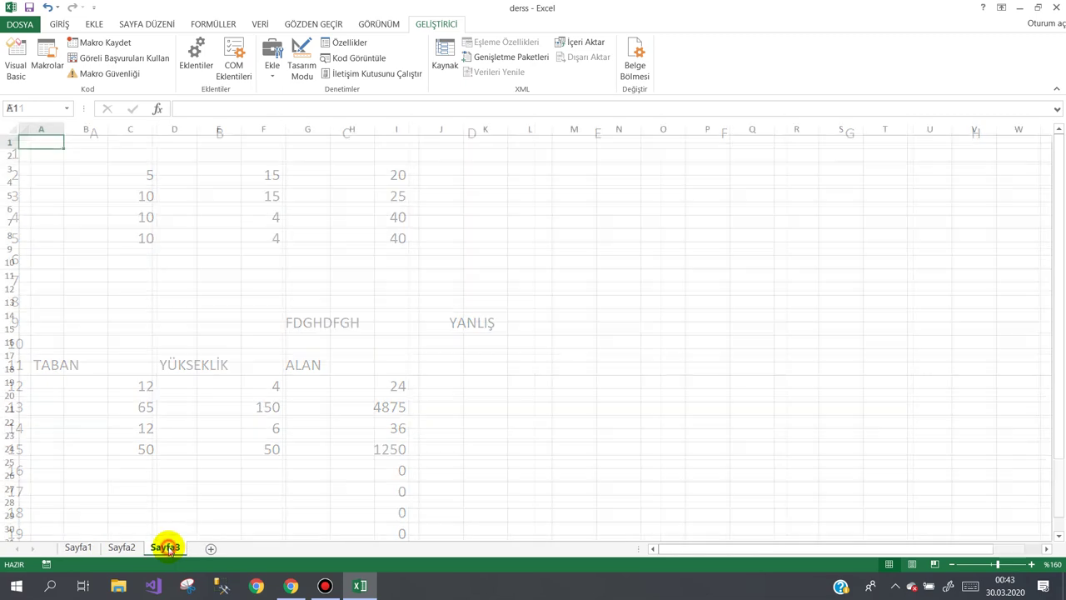
click(336, 227)
text(=)
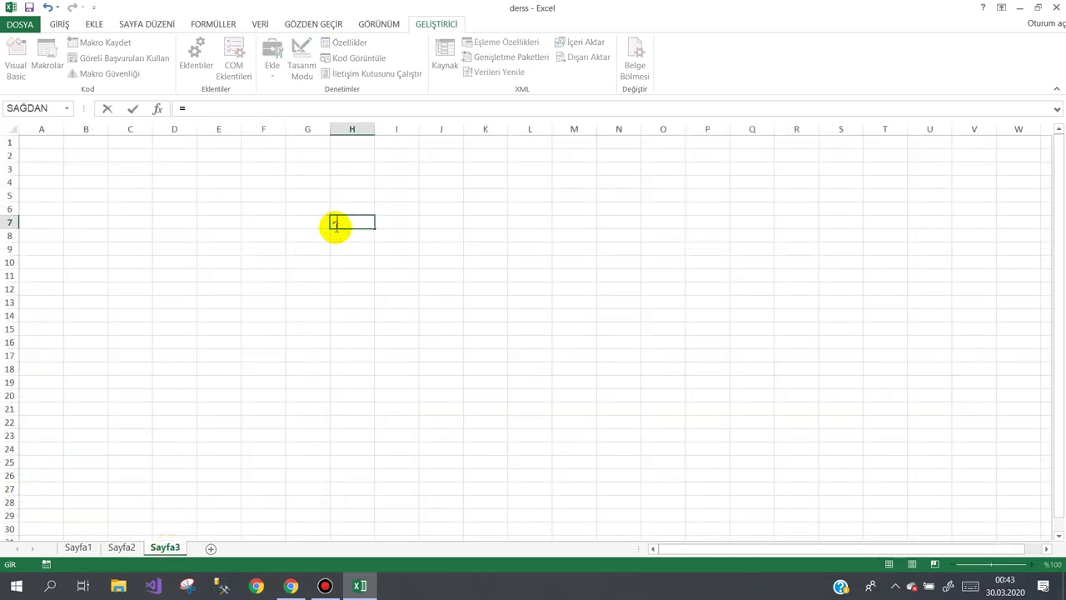
text(UC)
key(Tab)
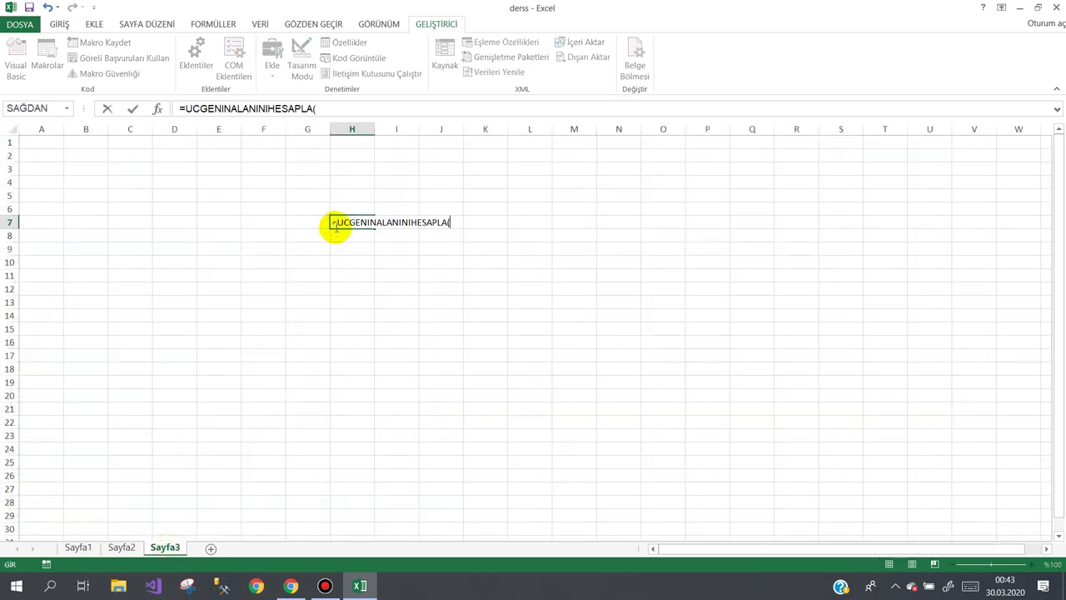
click(267, 223)
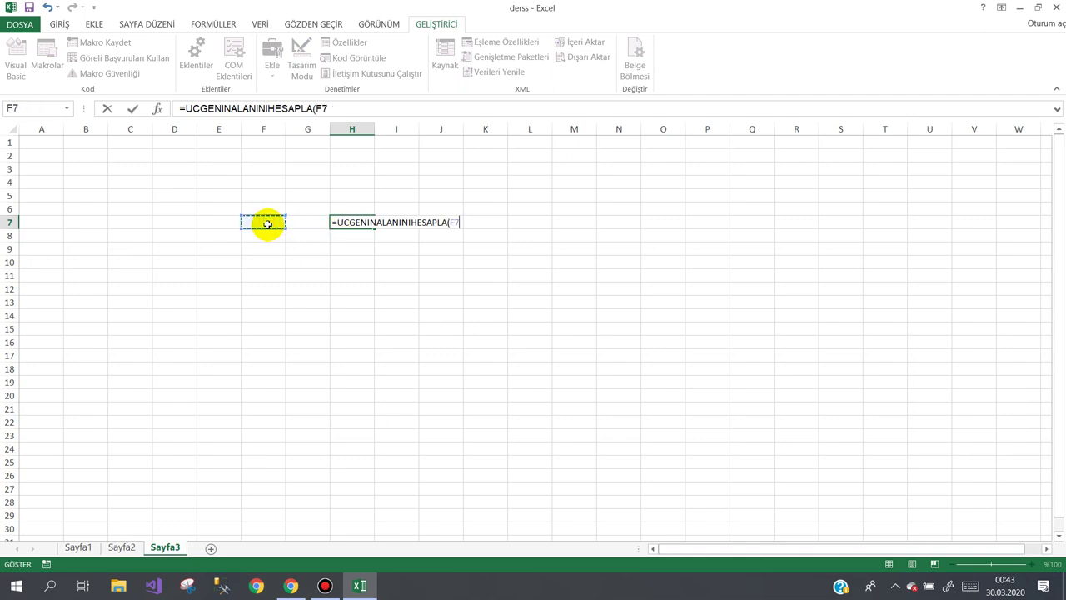
text(;)
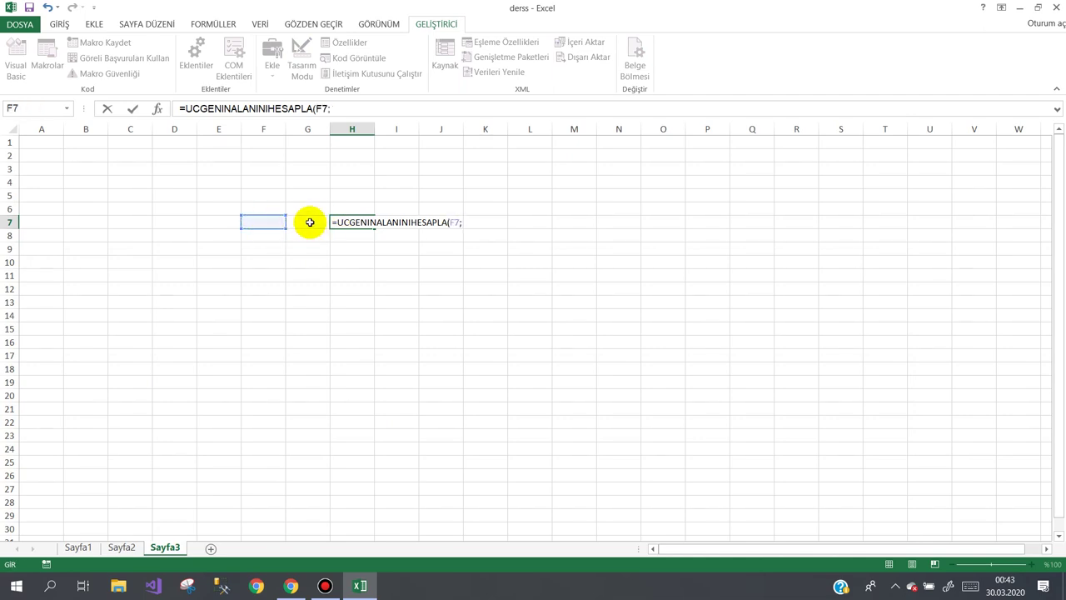
click(309, 222)
text())
key(Return)
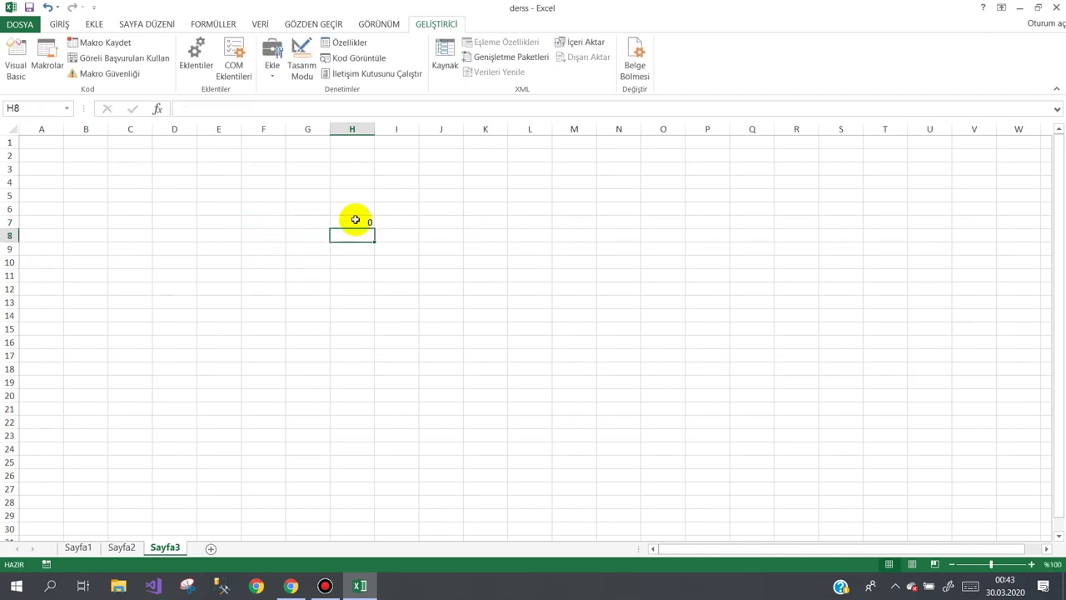
click(365, 222)
drag(373, 231, 383, 400)
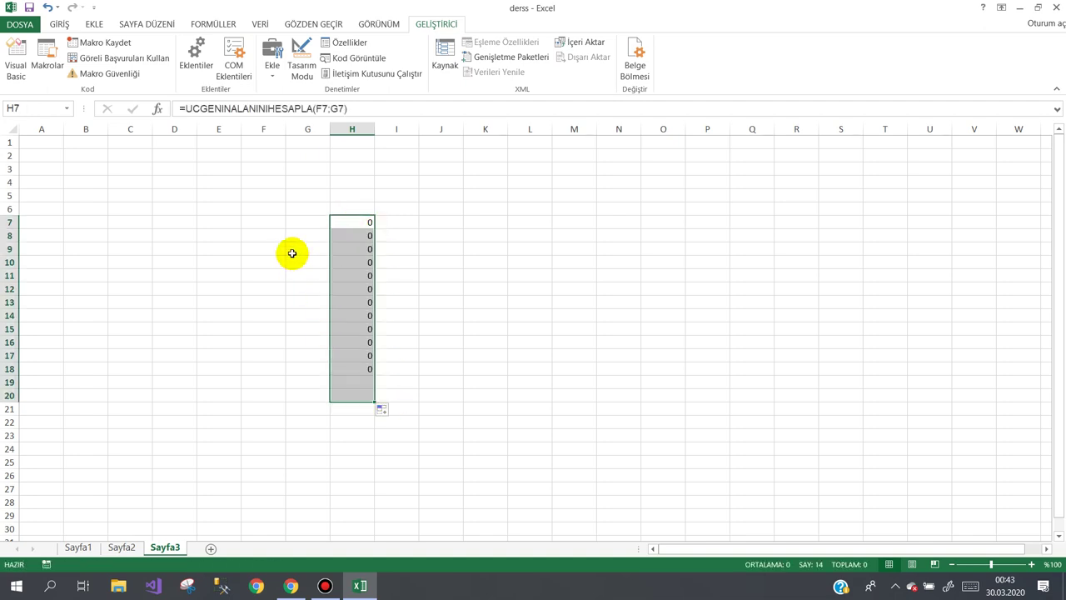
Enter base 67 in F7 and height 6 in G7 so H7 shows area 201.
click(268, 222)
text(67)
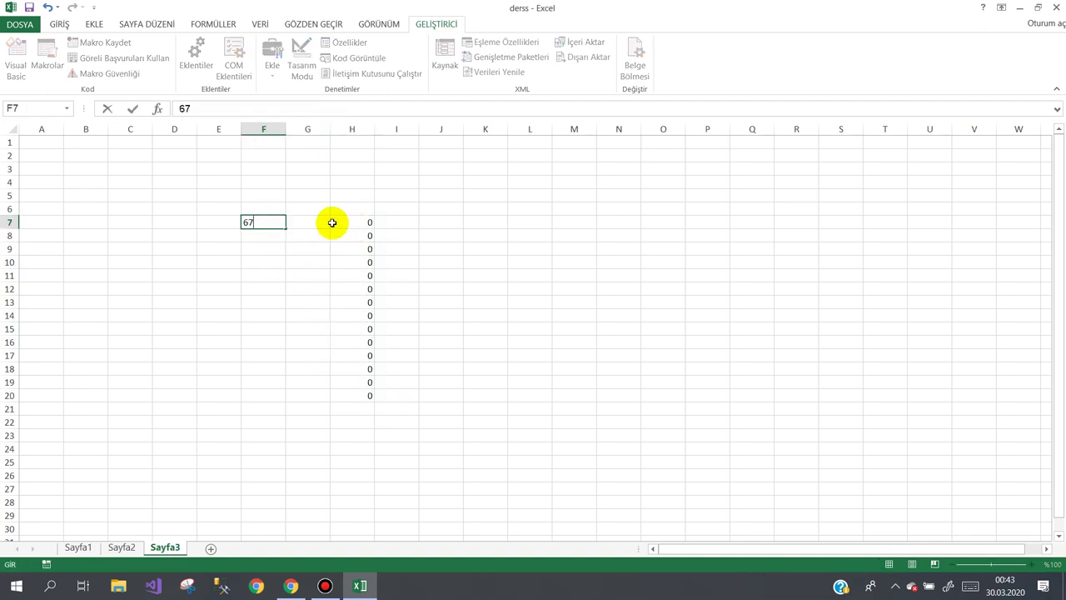
click(318, 221)
text(6)
click(325, 250)
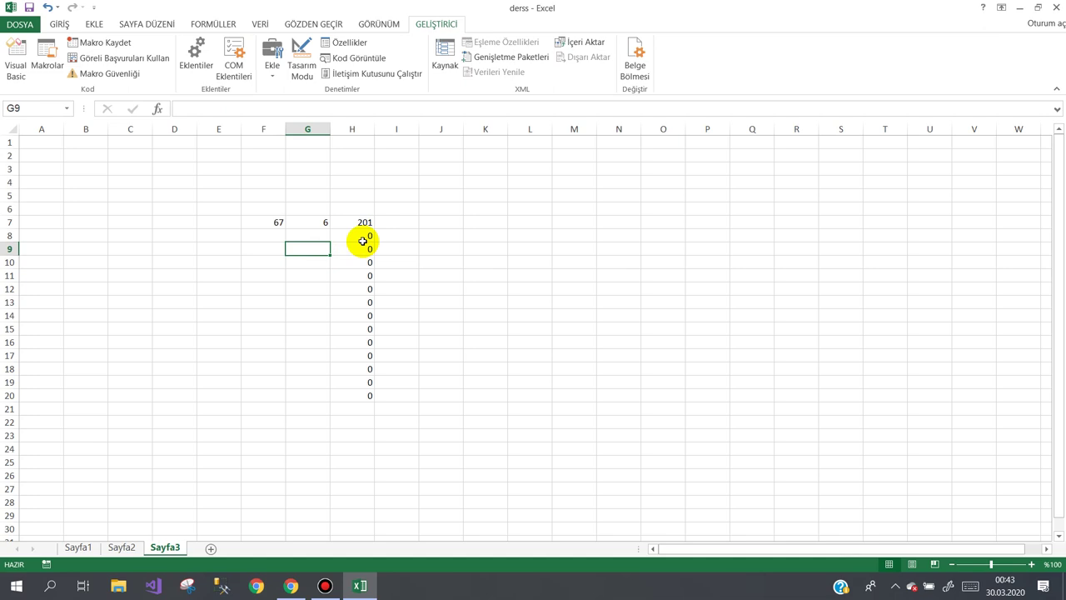
click(473, 181)
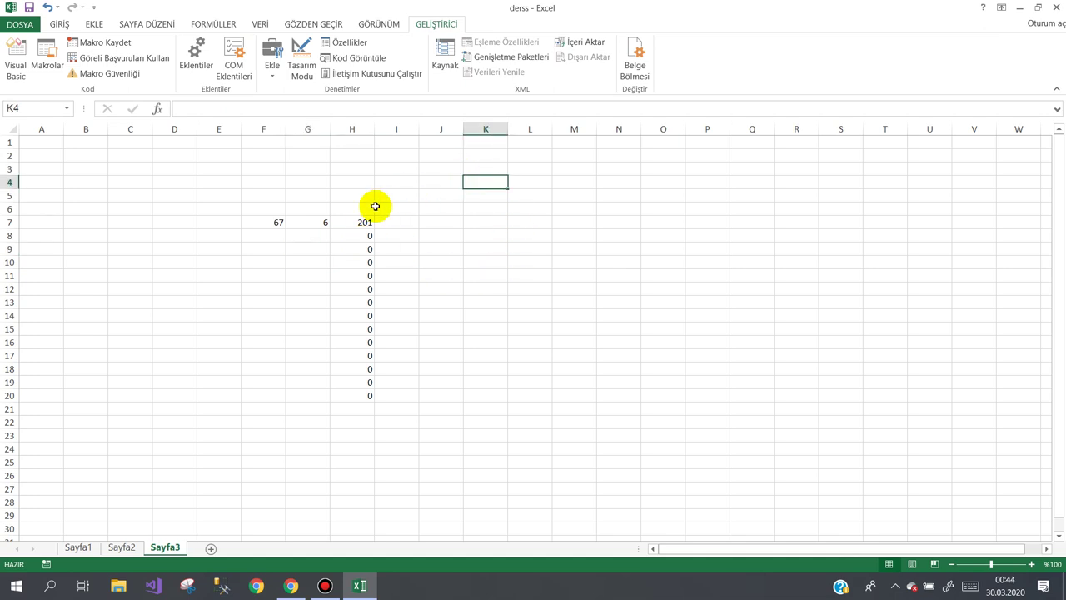
Bring the Bandicam recorder window up over the Excel sheet from the taskbar.
click(325, 587)
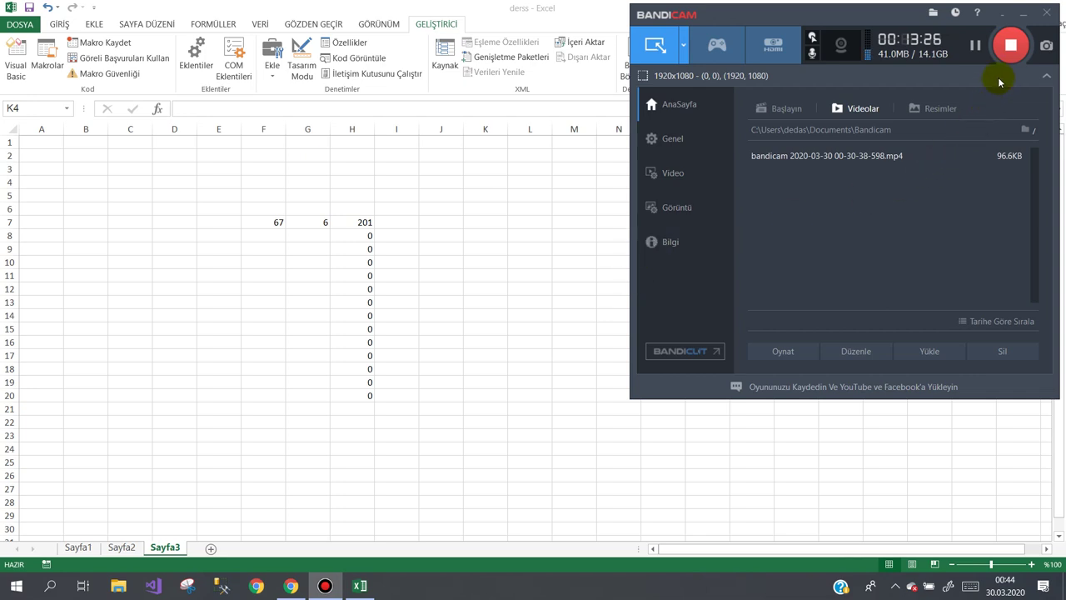